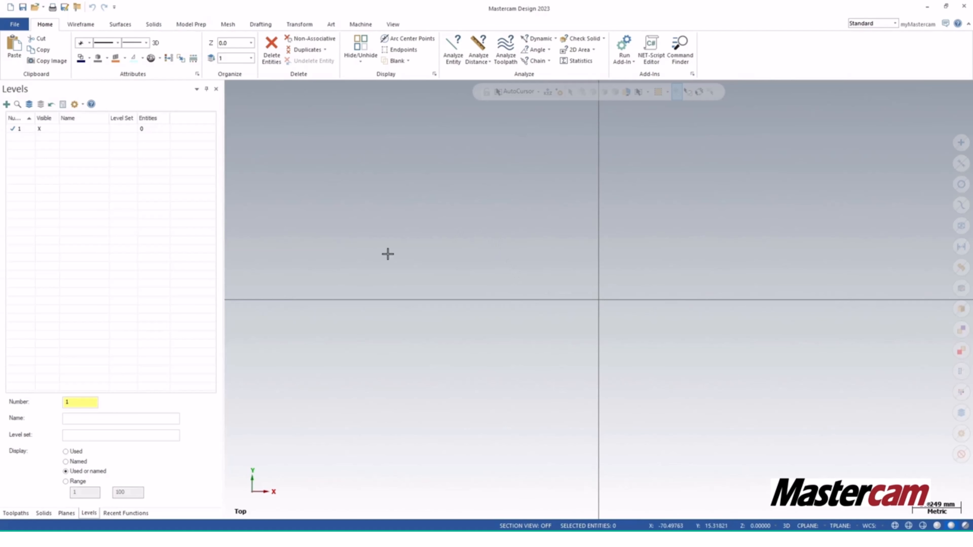
Draw a centre-anchored rectangle about 188 mm wide and 77 mm high at the origin.
left_click(81, 25)
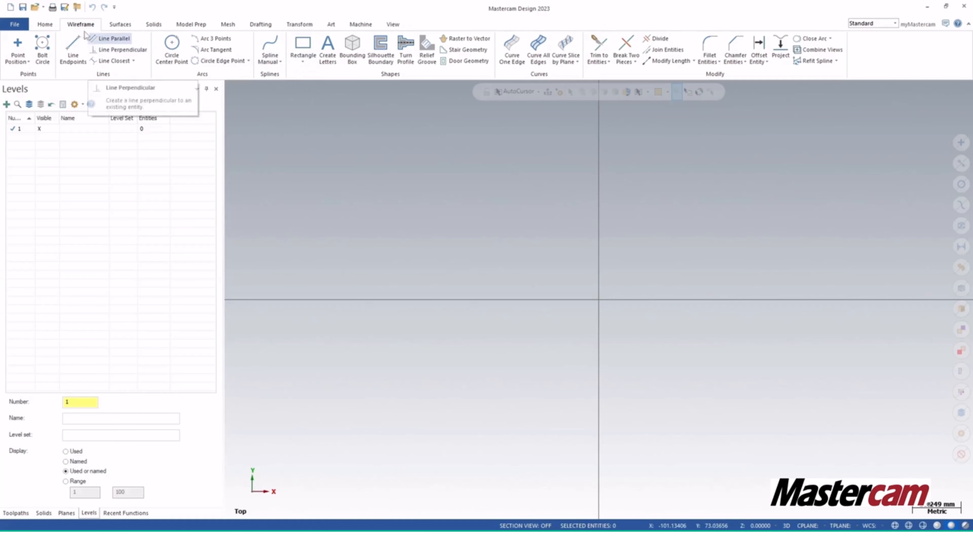
left_click(304, 62)
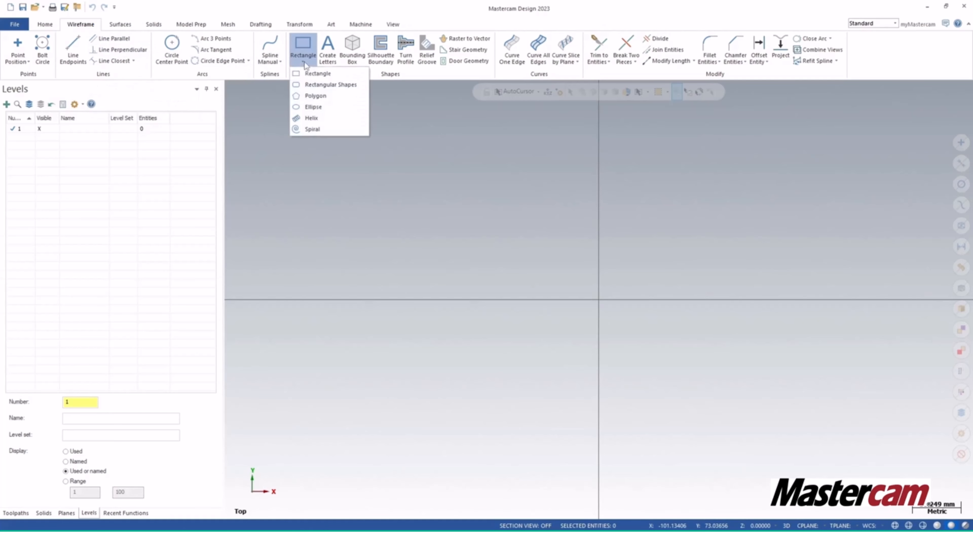
left_click(316, 75)
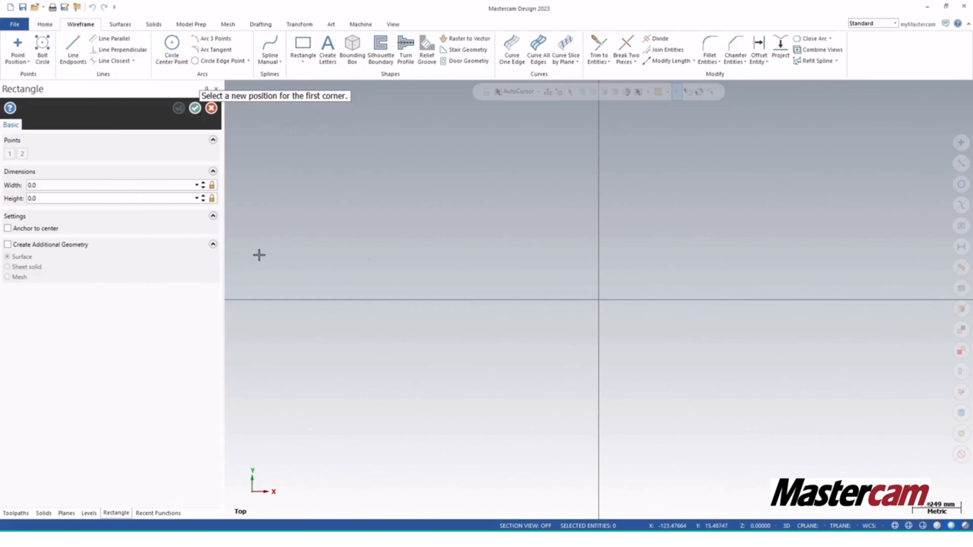
left_click(7, 229)
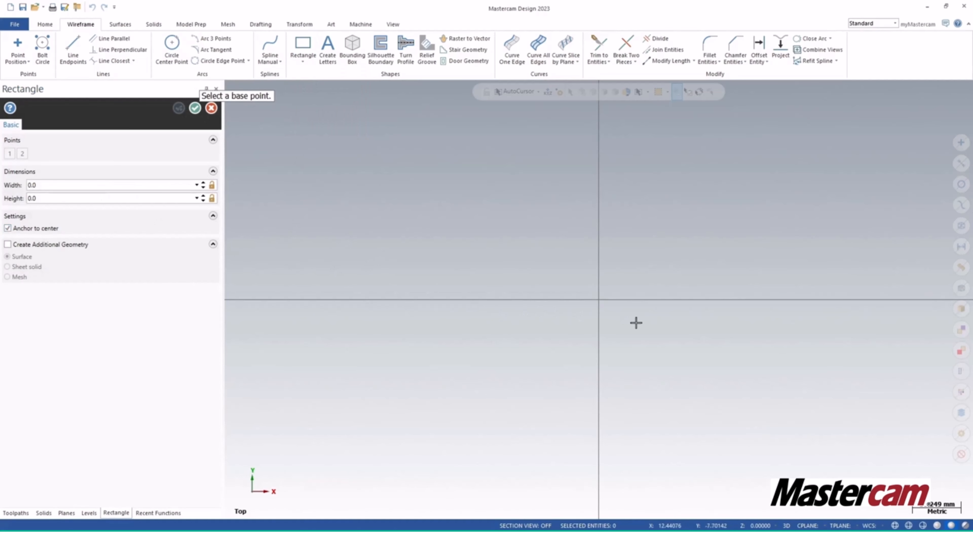
left_click(603, 299)
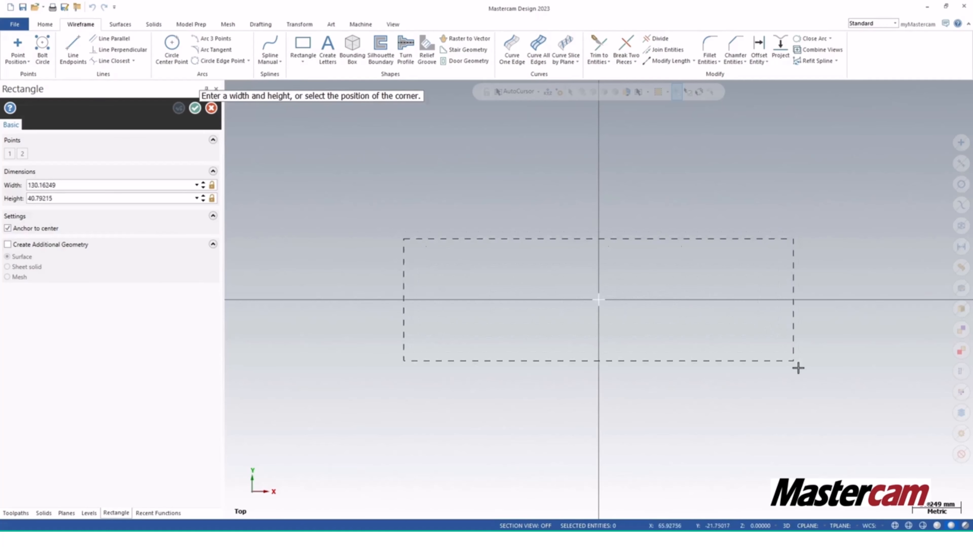
left_click(881, 415)
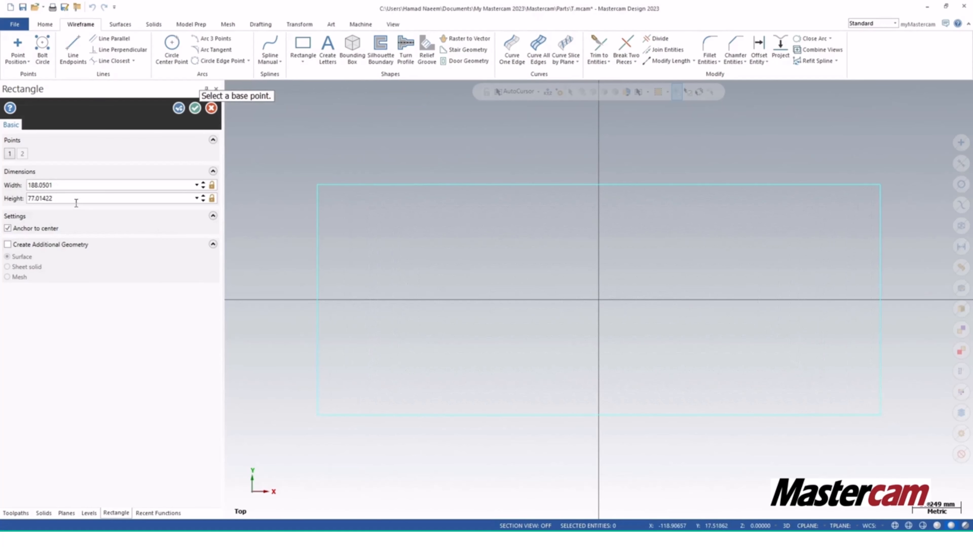
Set the rectangle's height to 100 mm and its width to 300 mm.
left_click(31, 201)
type("100")
left_click(111, 185)
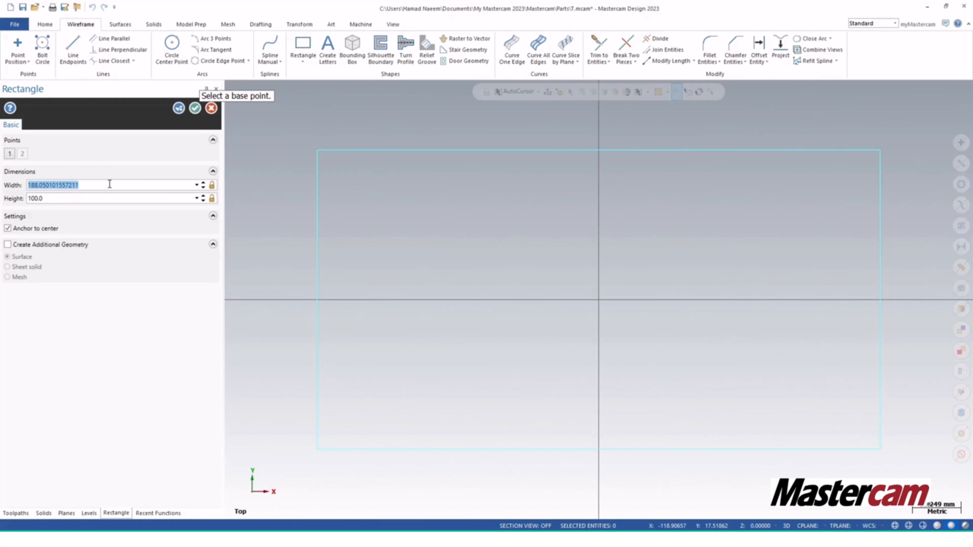
type("300")
key("Return")
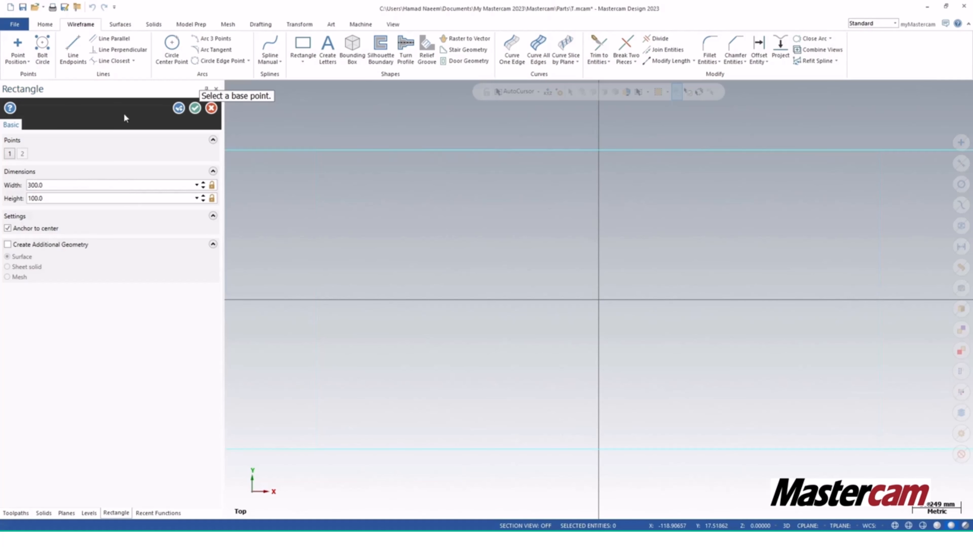
left_click(194, 109)
Extrude the rectangle 50 mm downward as a new solid body.
scroll(447, 236, "down", 4)
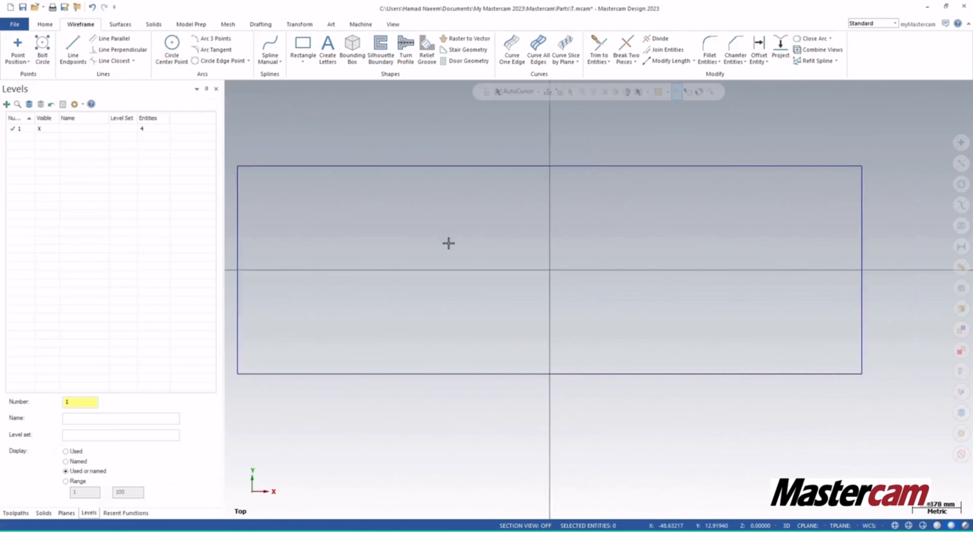
middle_click_drag(445, 256, 532, 280)
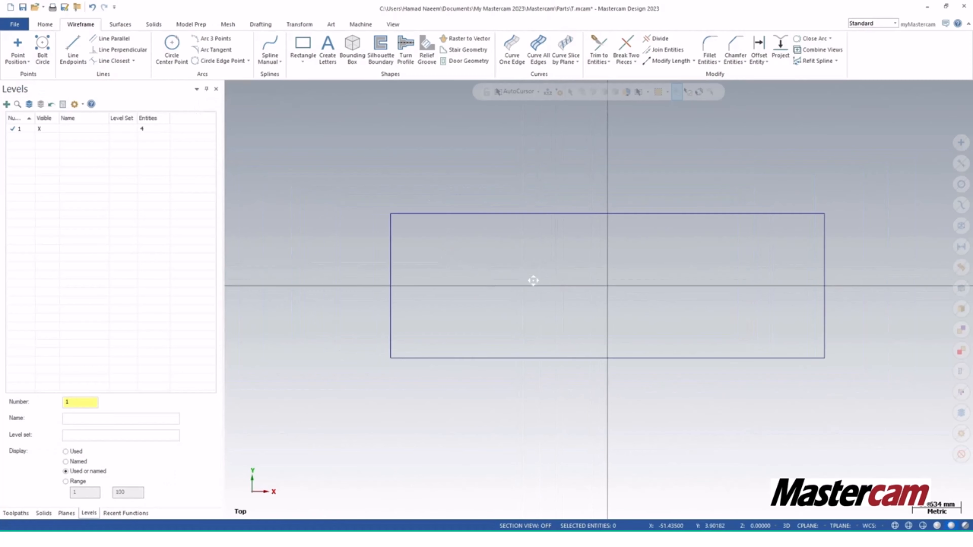
middle_click_drag(542, 348, 554, 289)
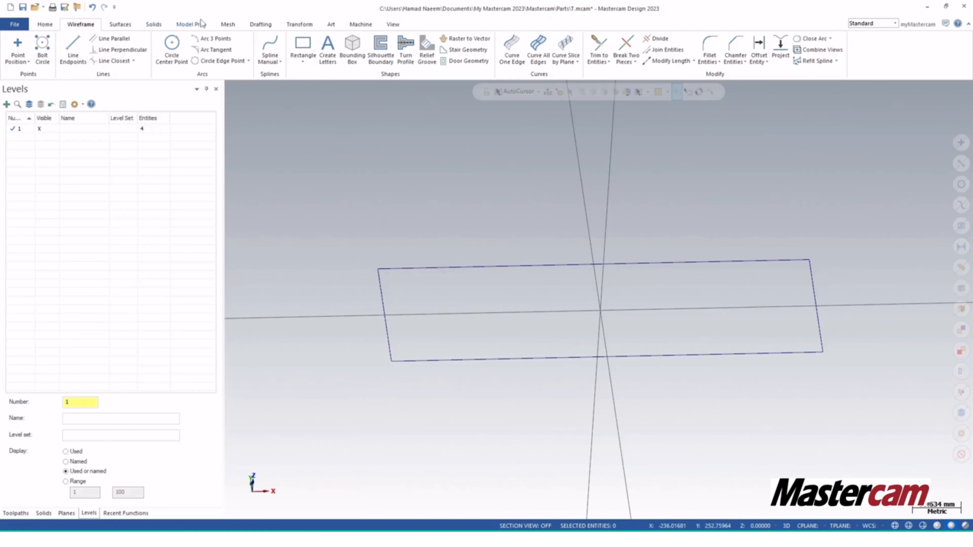
left_click(154, 25)
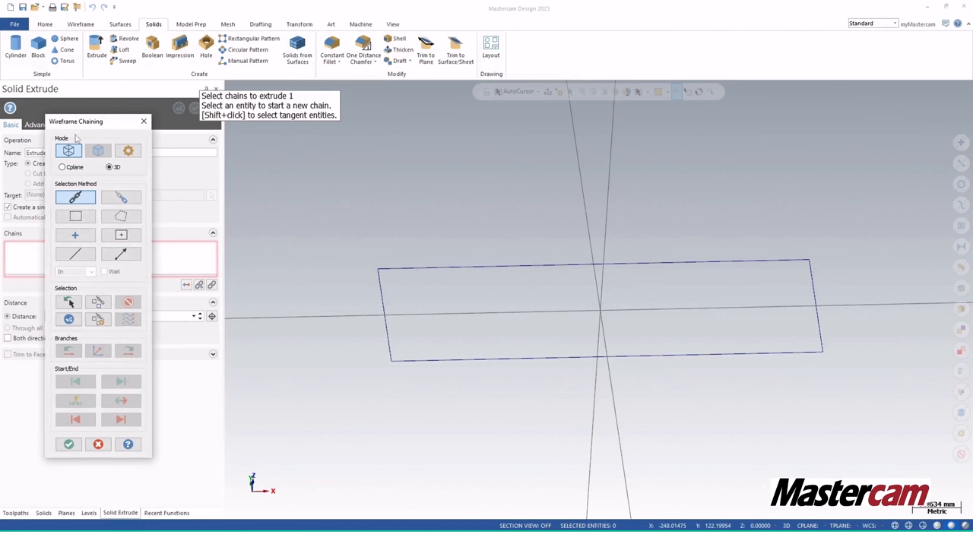
left_click_drag(80, 124, 273, 160)
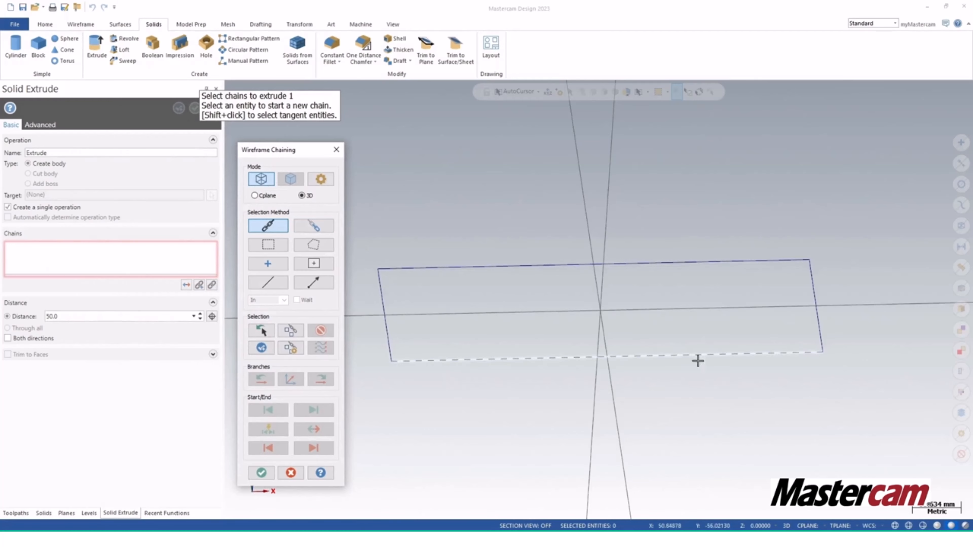
left_click(382, 293)
left_click(261, 472)
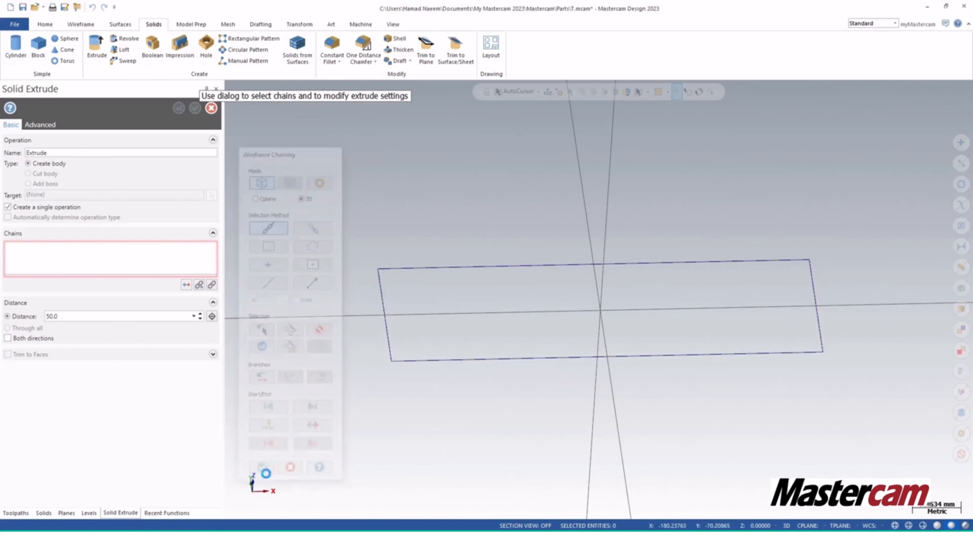
mouse_move(595, 334)
middle_mouse_down()
mouse_move(591, 315)
mouse_move(606, 294)
mouse_move(602, 328)
middle_mouse_up()
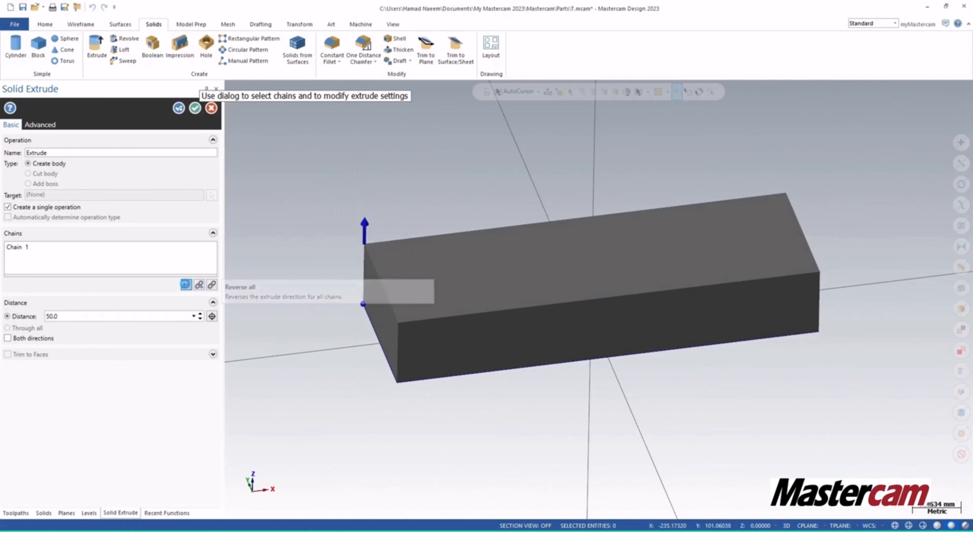
left_click(186, 285)
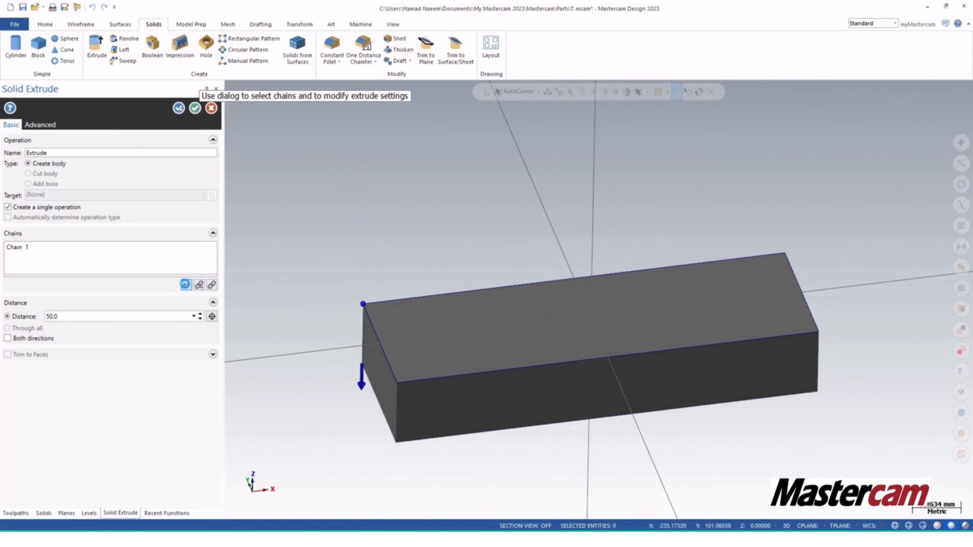
left_click(195, 108)
Draw an obround about 157 mm by 57 mm centred on the origin on the block's top face.
middle_click_drag(504, 326, 500, 333)
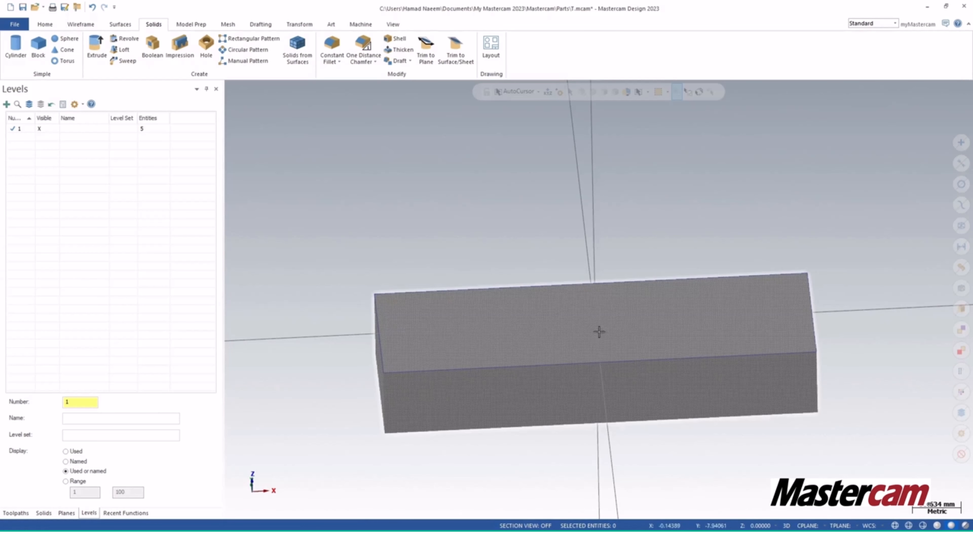
left_click(80, 24)
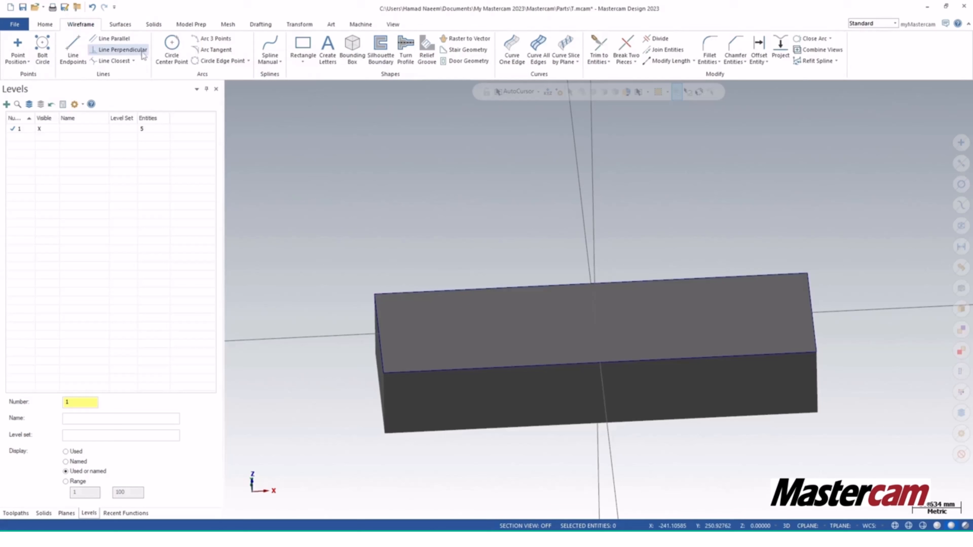
left_click(303, 60)
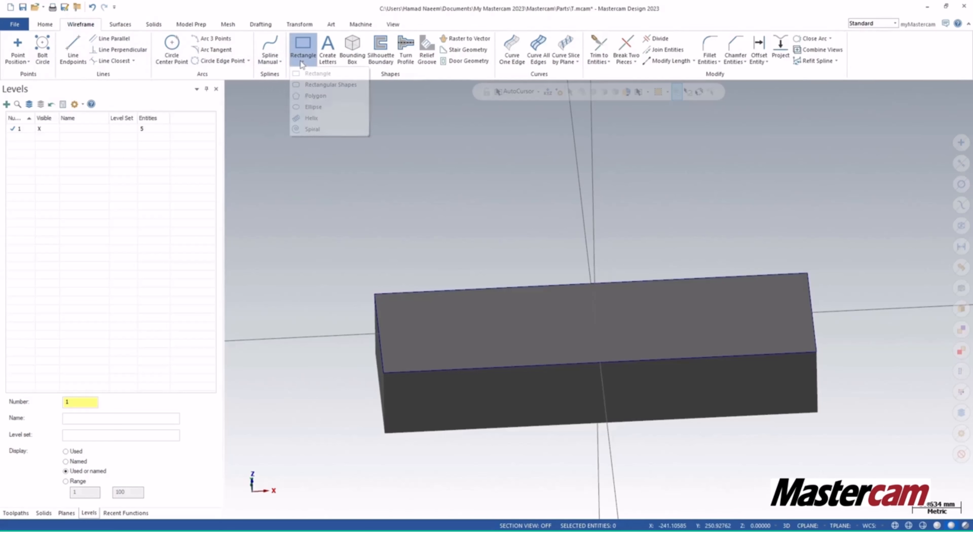
left_click(331, 85)
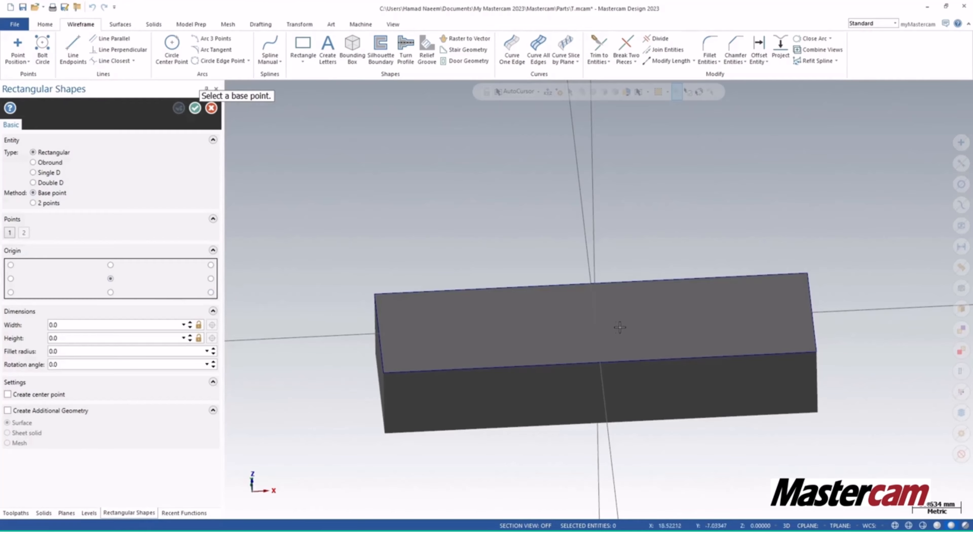
left_click(595, 324)
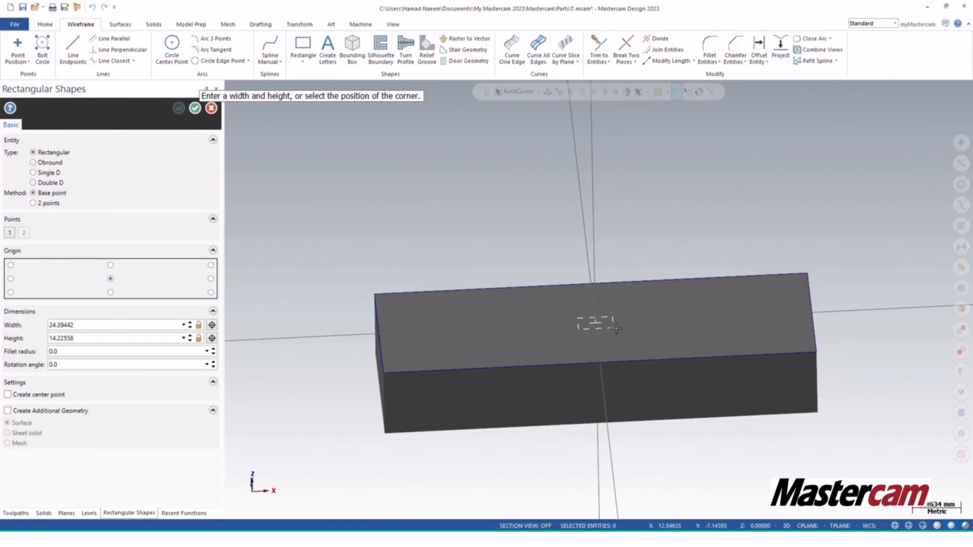
left_click(711, 340)
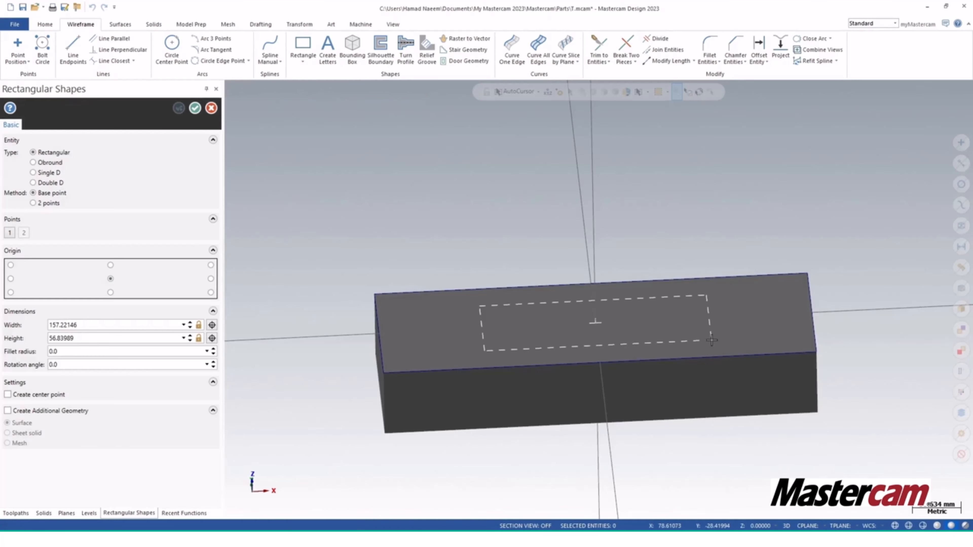
left_click(34, 163)
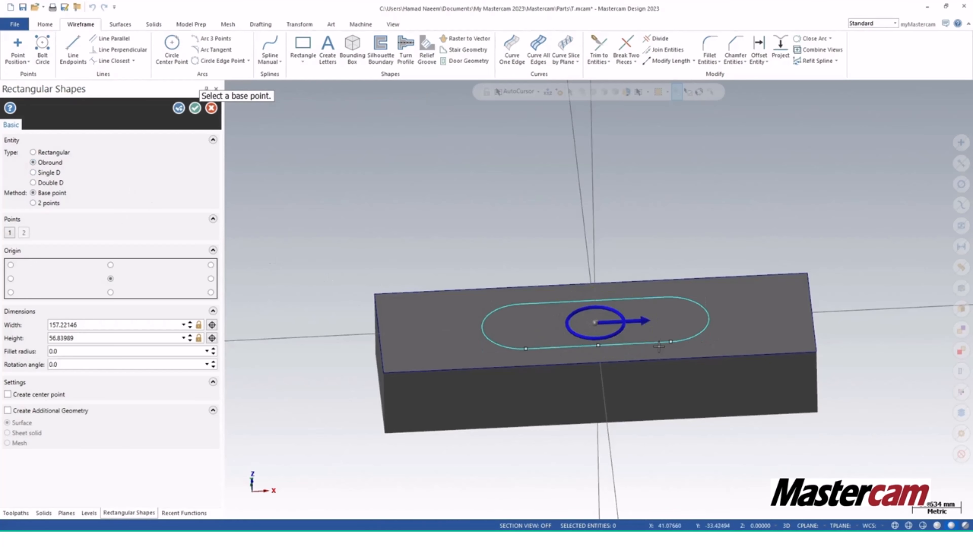
Set the obround's height to 50 mm and its width to 150 mm.
left_click(100, 335)
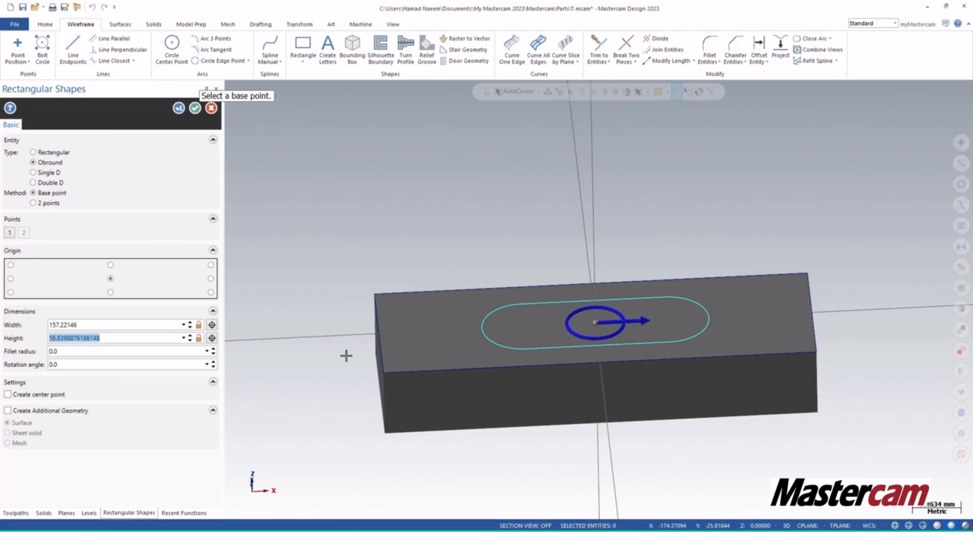
type("50")
key("Return")
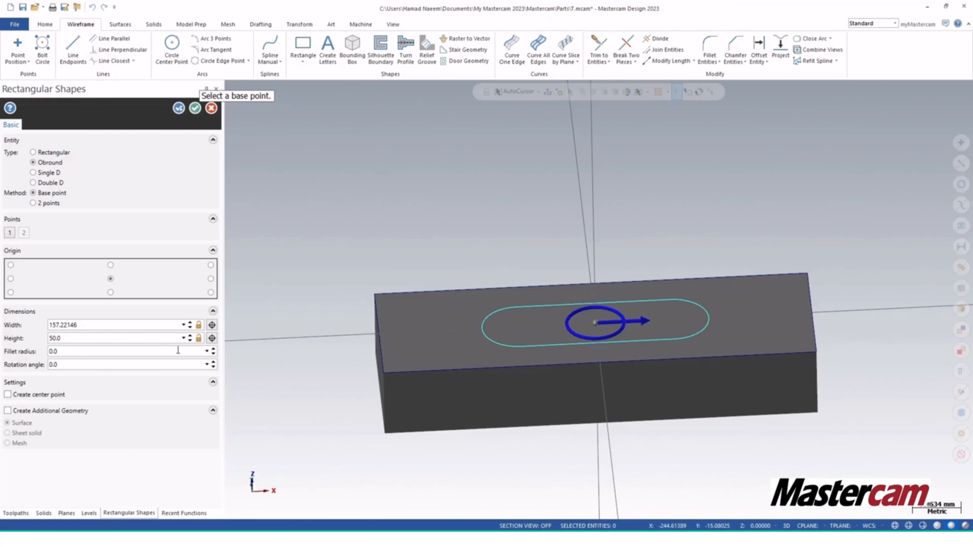
left_click(89, 326)
type("150")
key("Return")
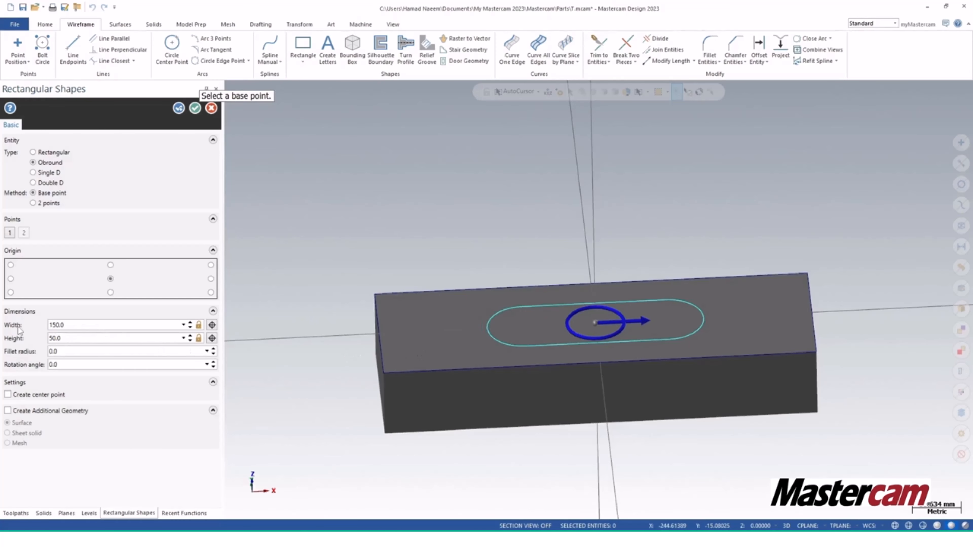
left_click(195, 108)
Draw a line about 81 mm long at 90° from the top face's front edge, near its left end.
mouse_move(634, 342)
middle_mouse_down()
mouse_move(648, 386)
mouse_move(640, 370)
middle_mouse_up()
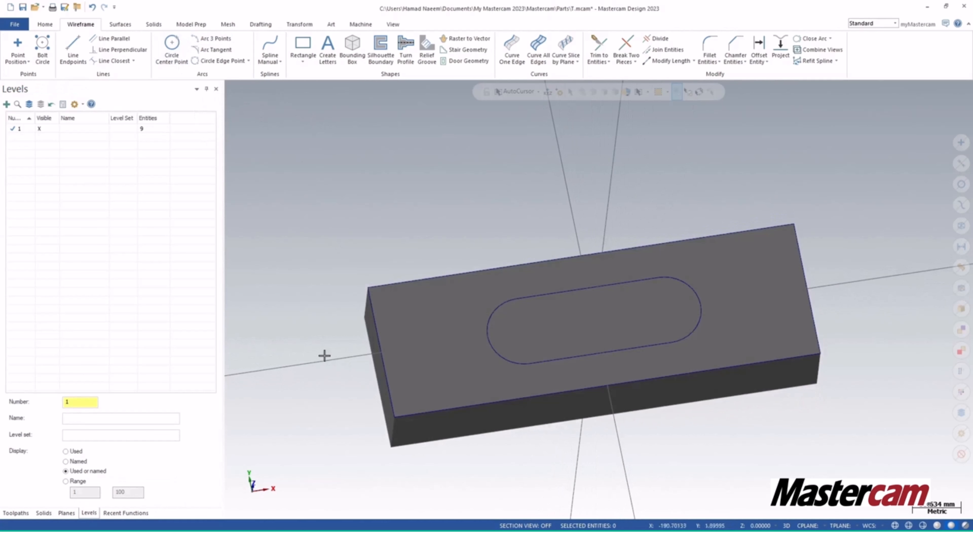
left_click(73, 54)
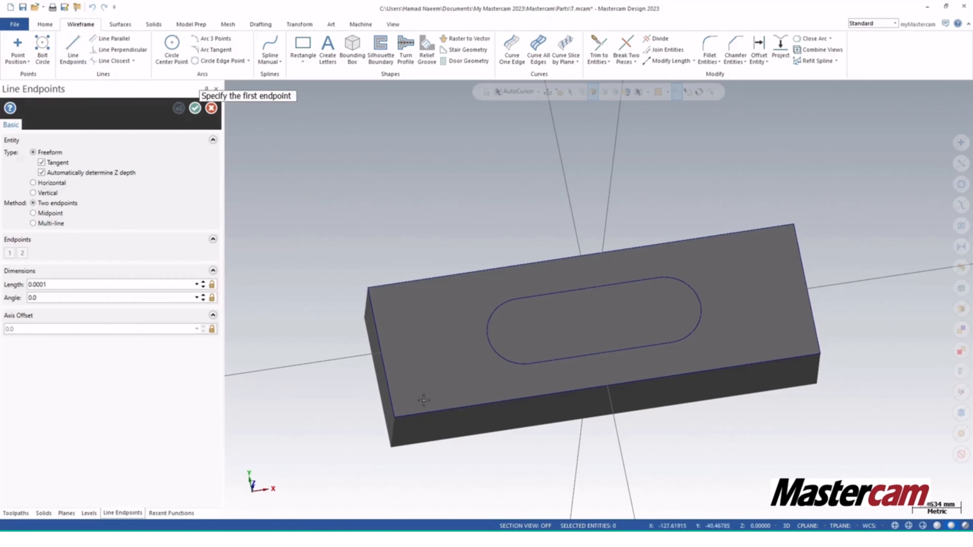
left_click(428, 413)
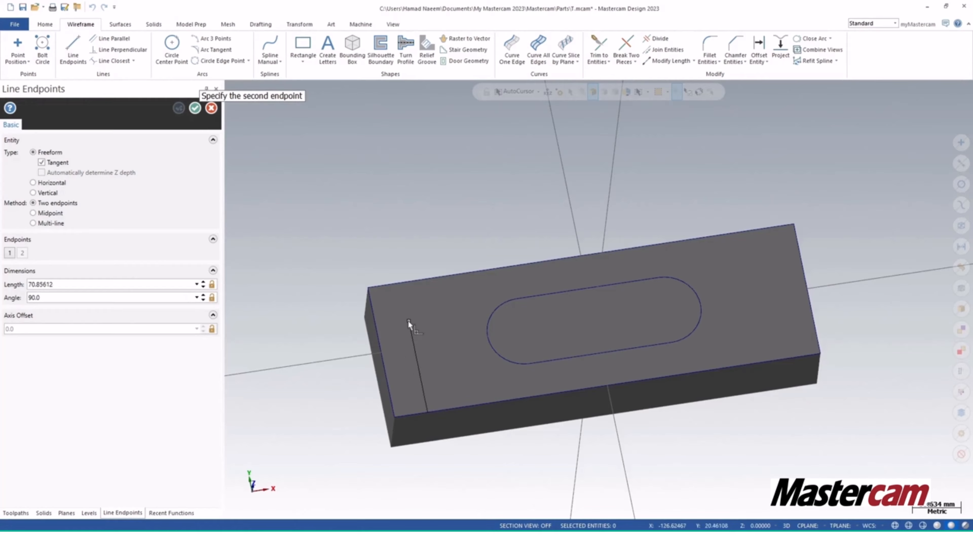
left_click(407, 310)
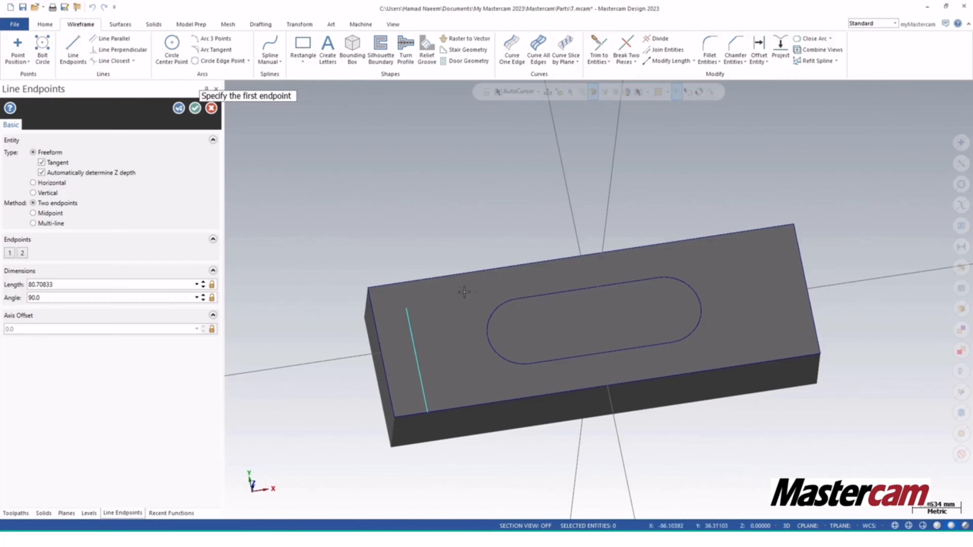
Switch the line method to Multi-line and set the new line's length to 85 mm.
left_click(33, 223)
left_click(83, 285)
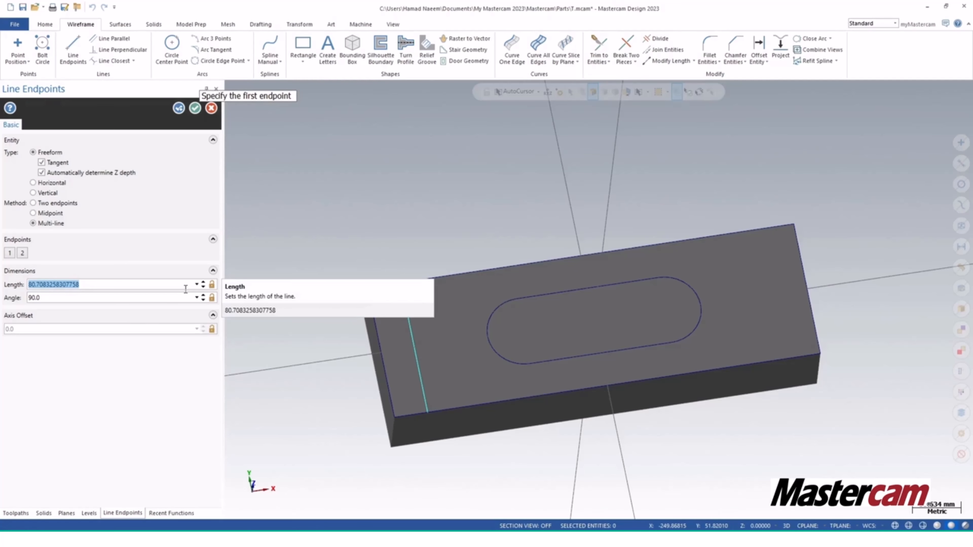
type("85.0")
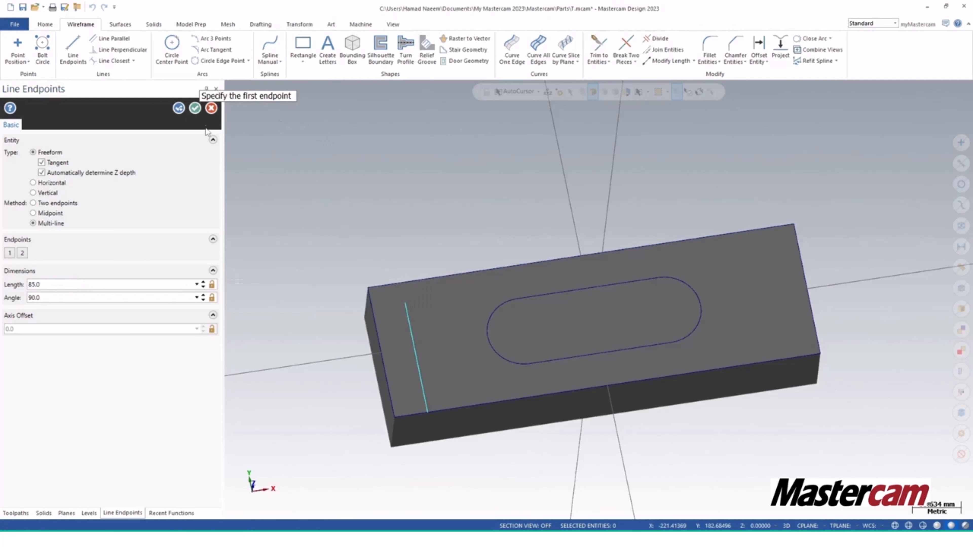
Draw a line at 0° from the free end of the 85 mm line to just past the block's right edge, ending the chain there.
left_click(399, 301)
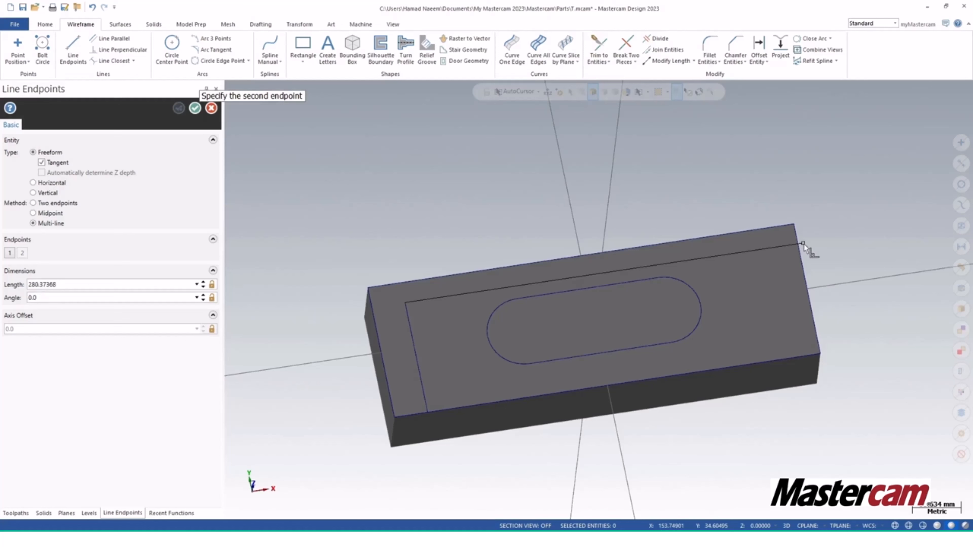
left_click(815, 243)
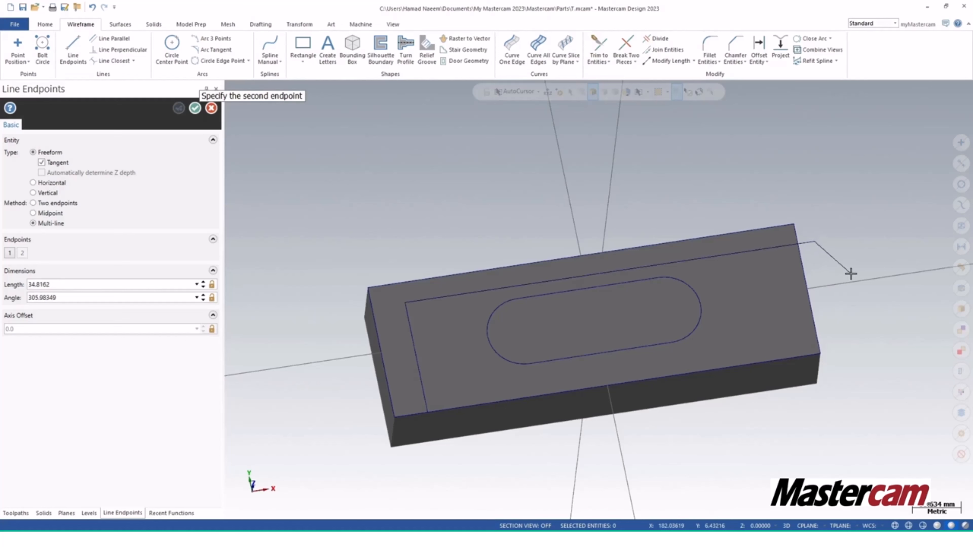
key("Escape")
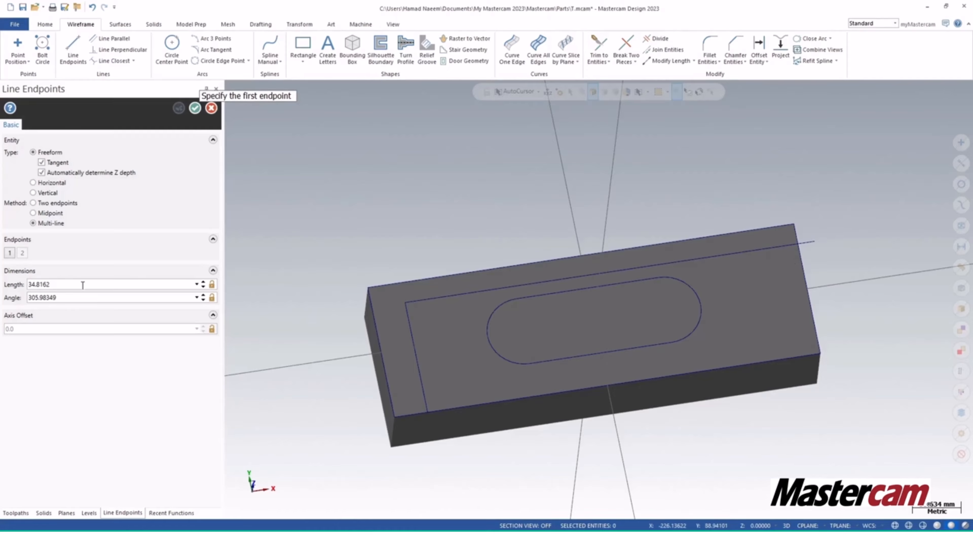
Offset the long line and the line at its left end by 5 mm to both sides as copies.
key("Escape")
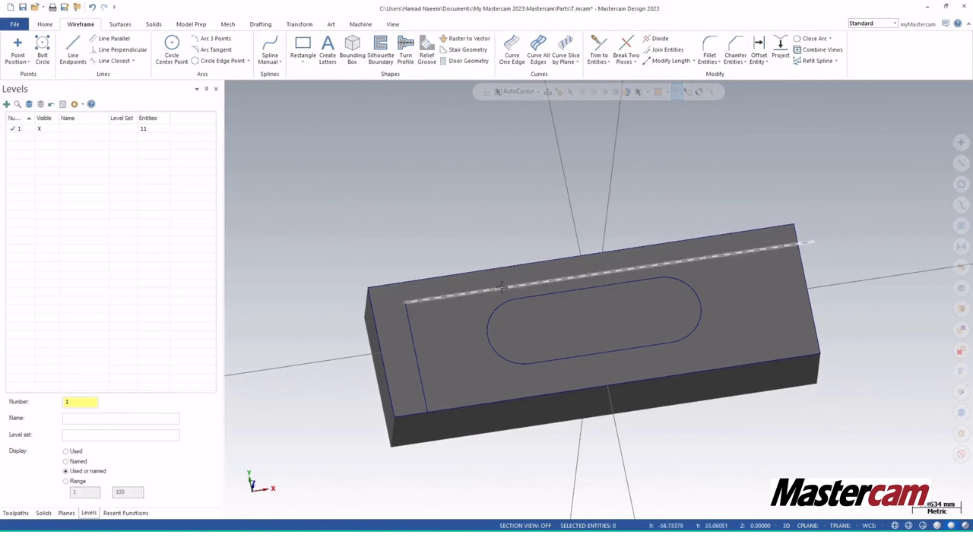
left_click(730, 253)
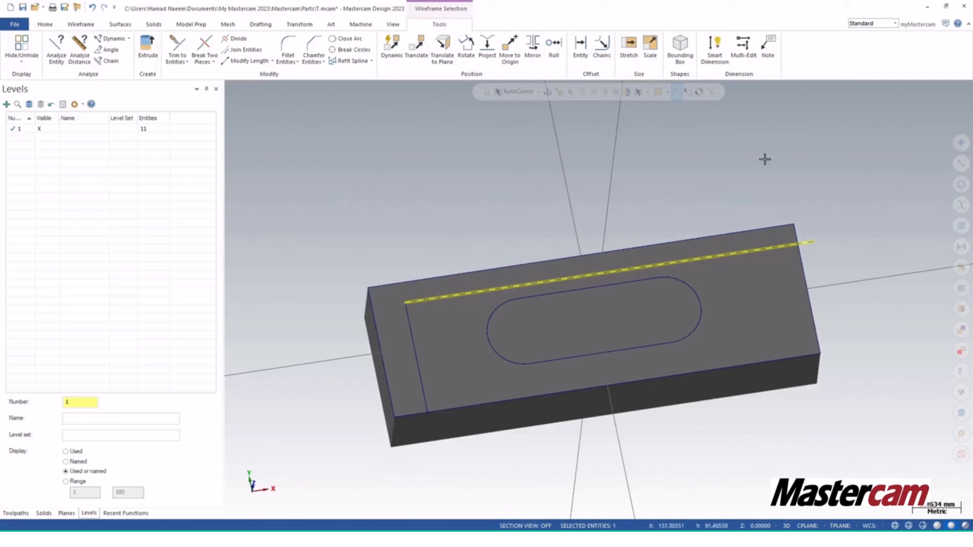
left_click(580, 48)
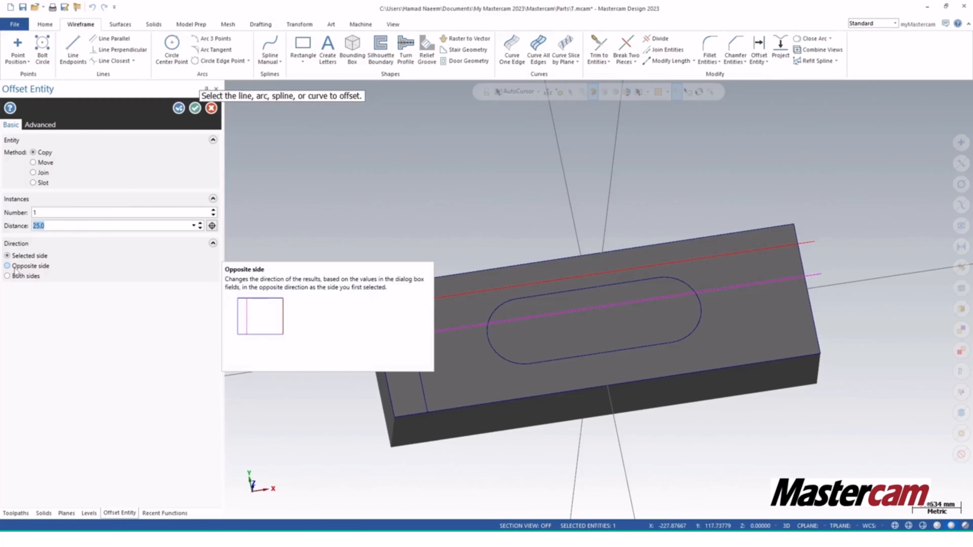
left_click(21, 277)
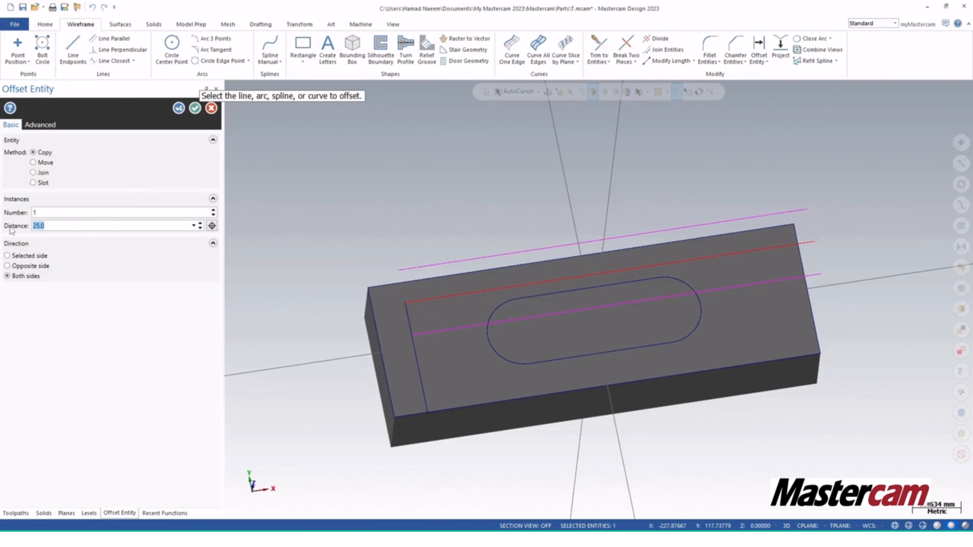
key("Return")
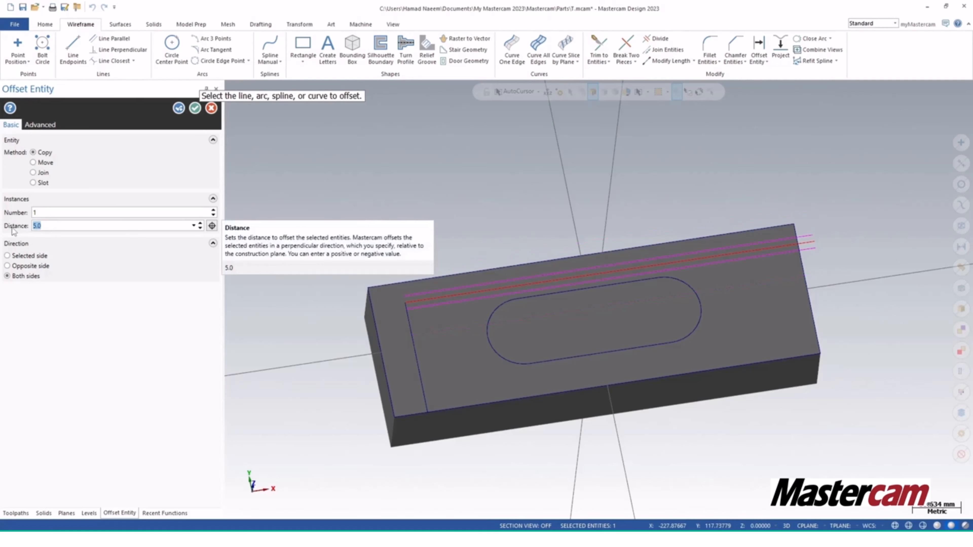
left_click(179, 108)
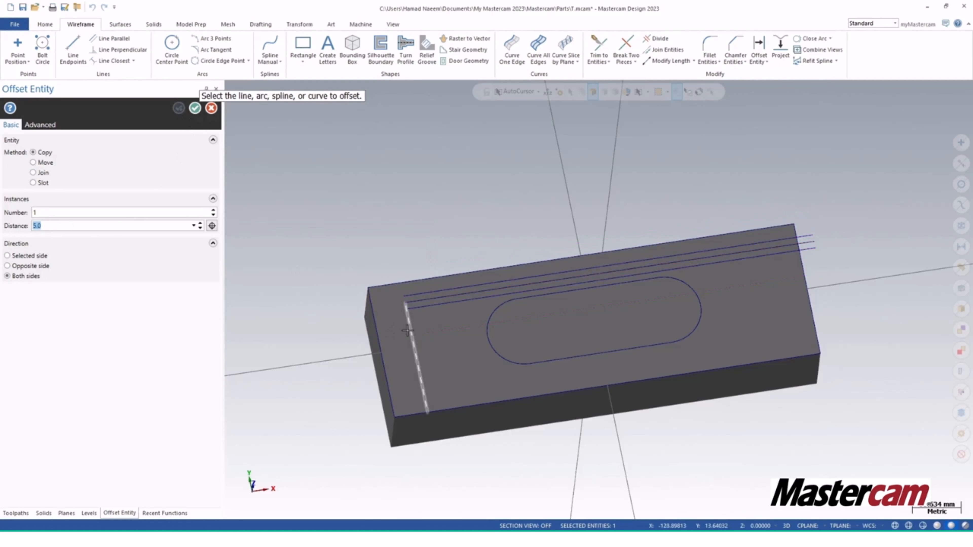
left_click(411, 336)
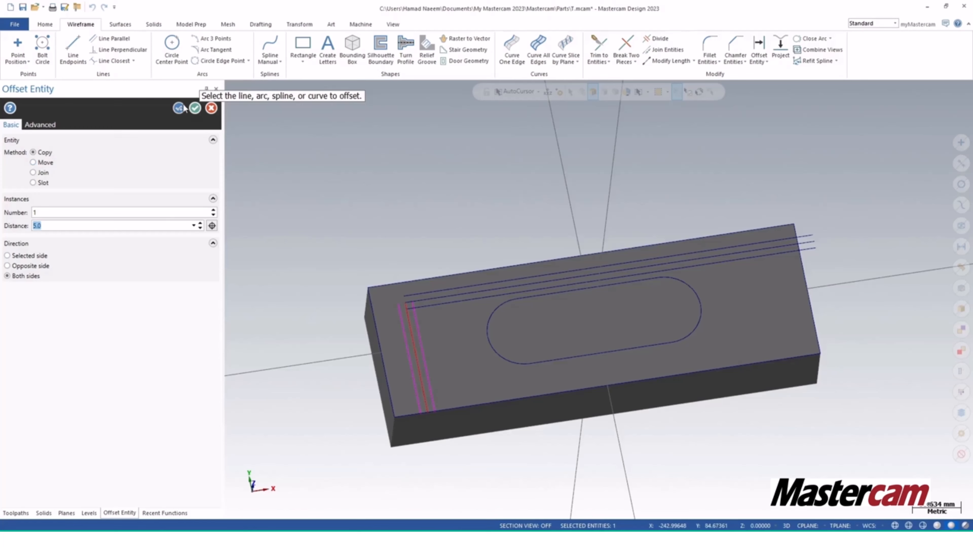
left_click(195, 107)
Delete the two original centre lines between the offset copies.
scroll(463, 291, "up", 2)
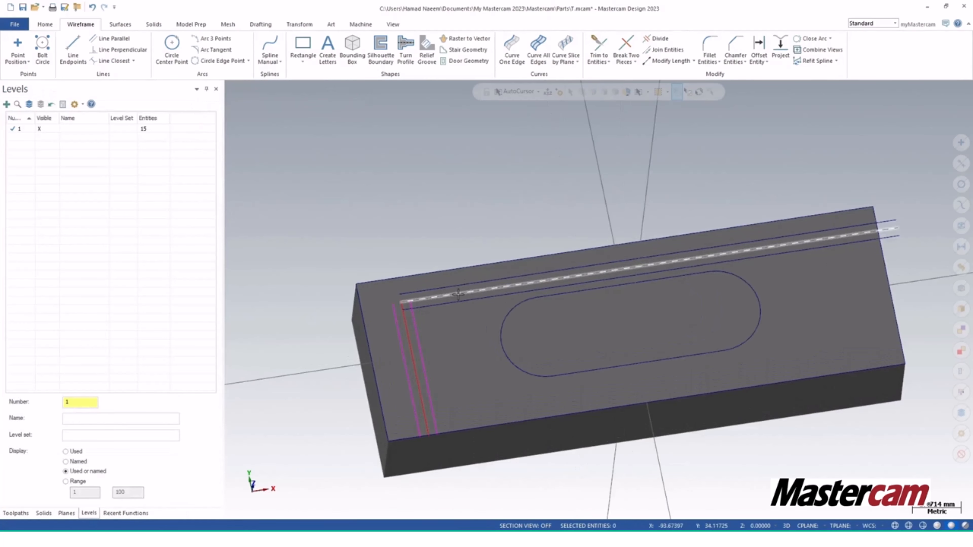
left_click(459, 294)
key("Delete")
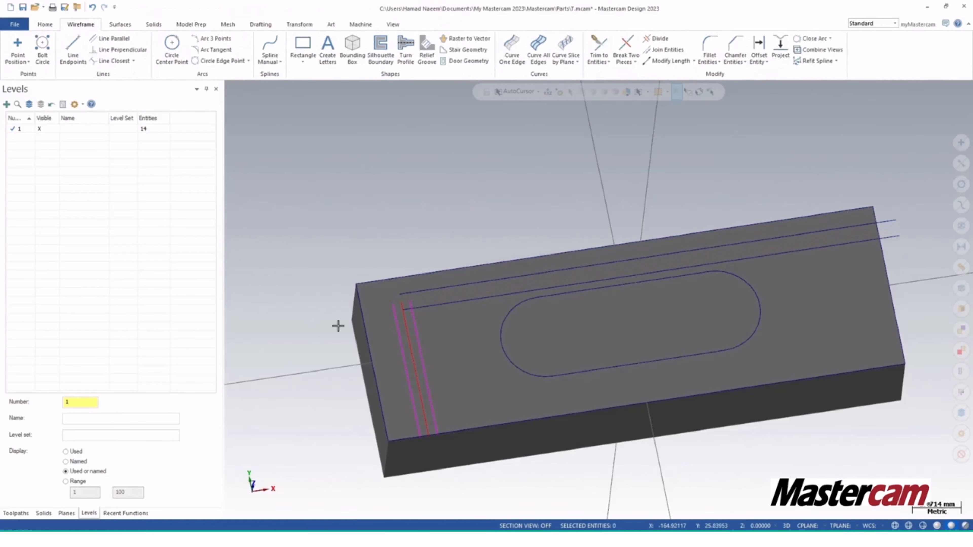
left_click(406, 342)
key("Delete")
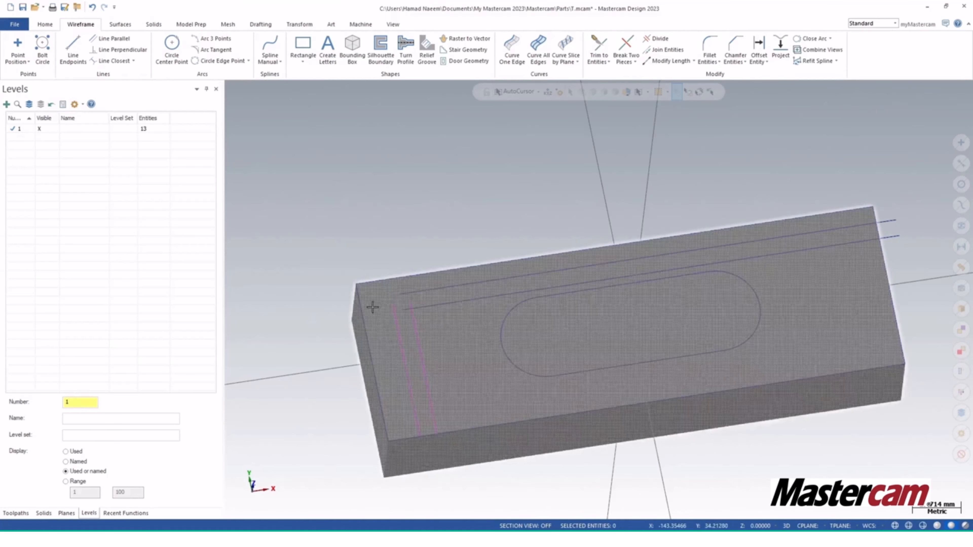
Trim and extend the offset lines so the inner and outer pairs meet at sharp corners of the L-shape.
left_click(600, 48)
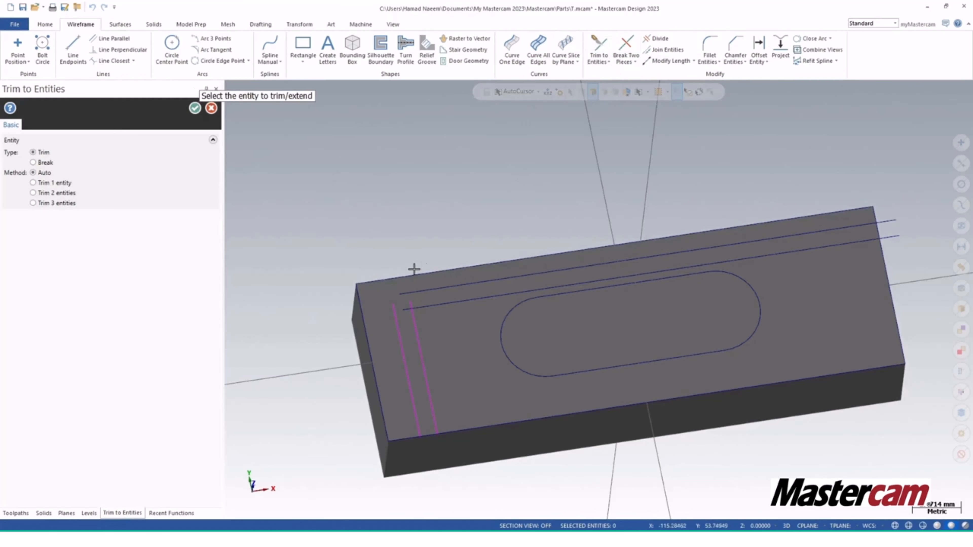
scroll(414, 276, "up", 3)
left_click(431, 310)
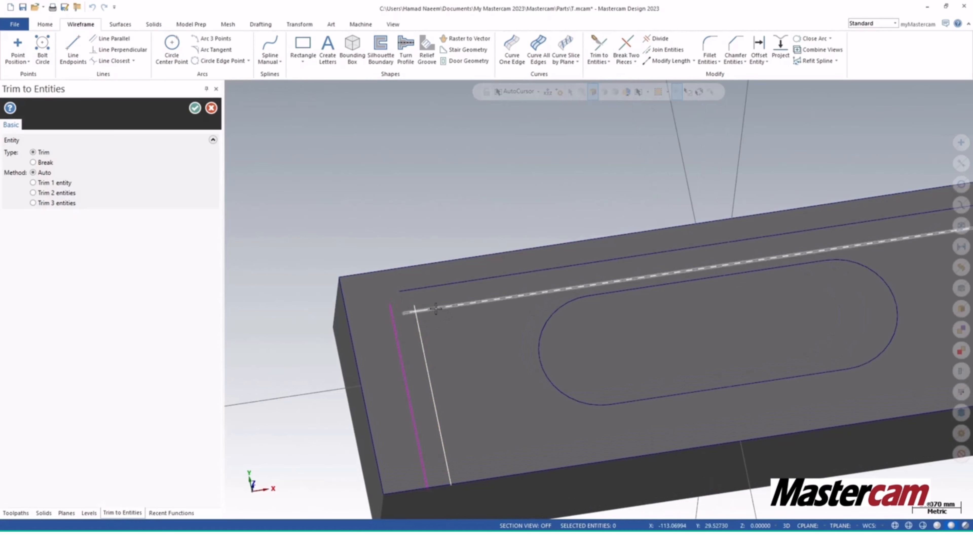
left_click(422, 313)
left_click(420, 318)
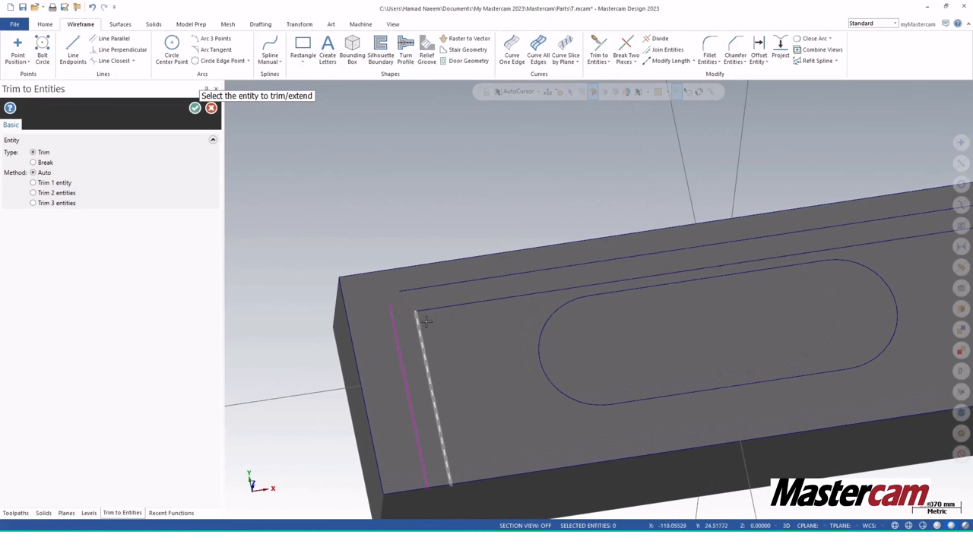
left_click(390, 293)
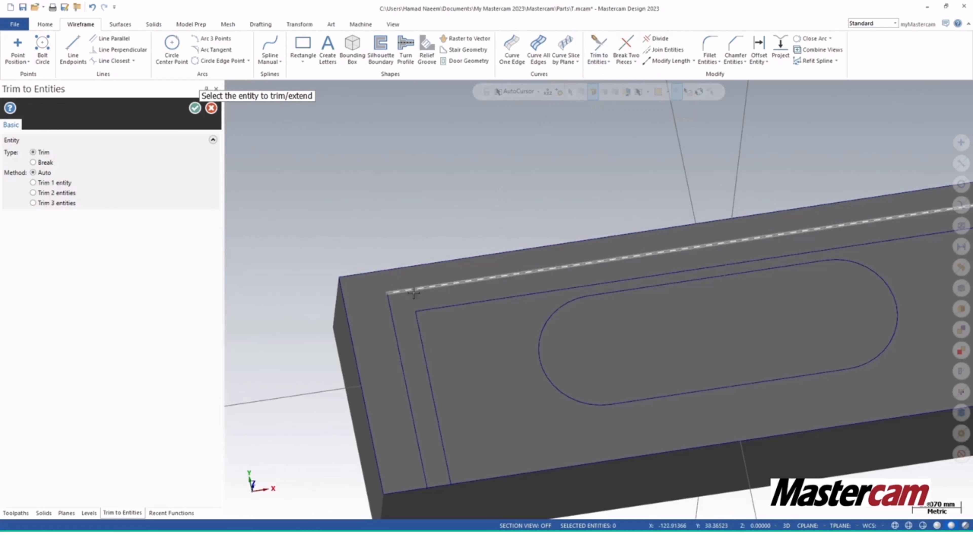
Extrude the obround as a cut body 15 mm deep into the block.
scroll(592, 393, "down", 1)
scroll(591, 393, "down", 2)
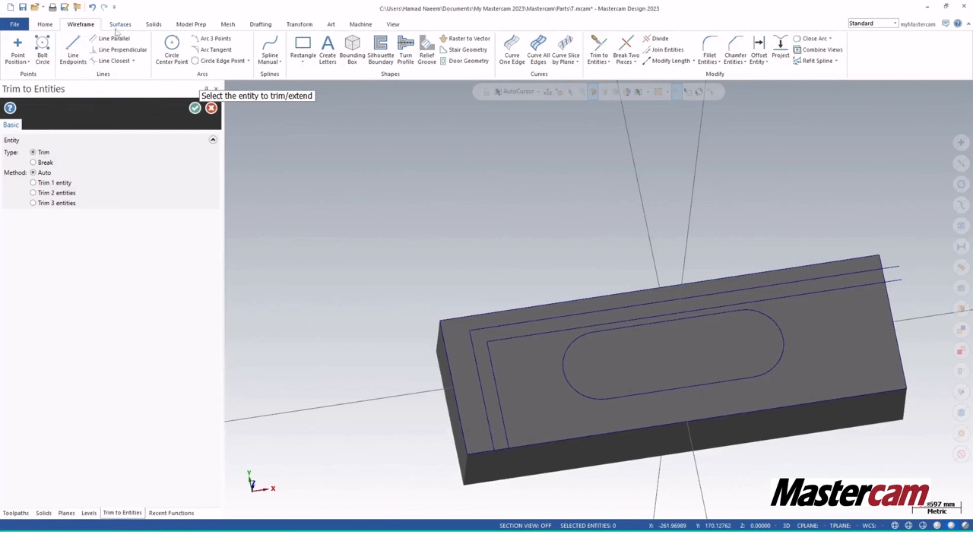
left_click(155, 25)
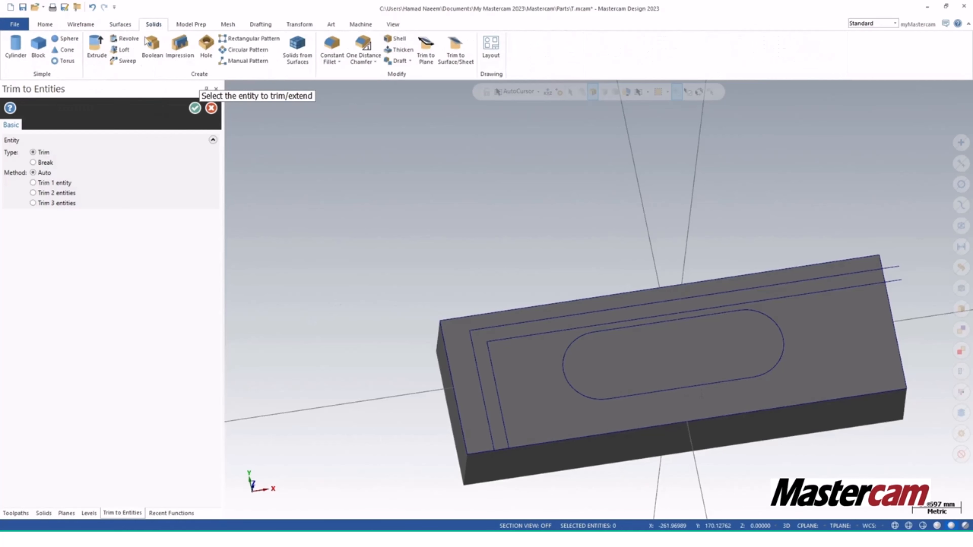
left_click(95, 51)
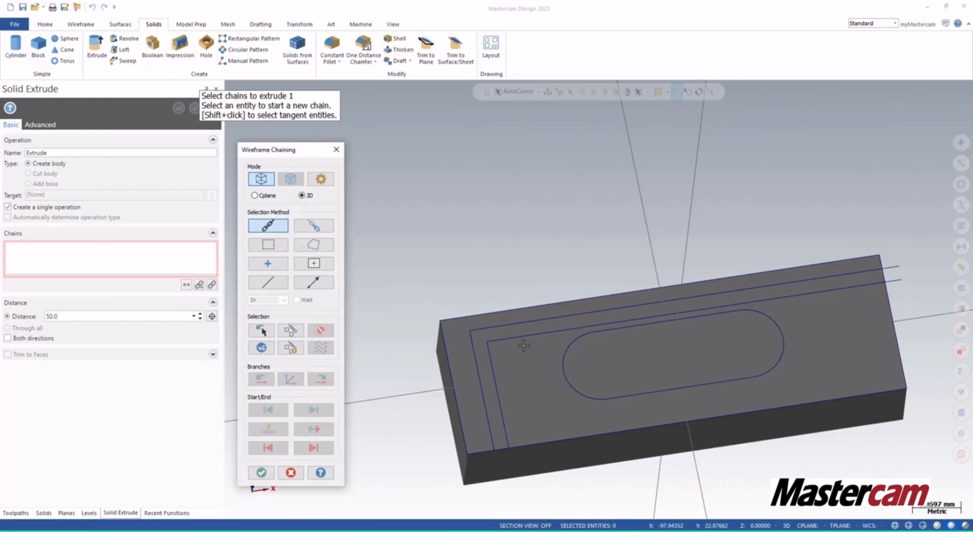
left_click(622, 331)
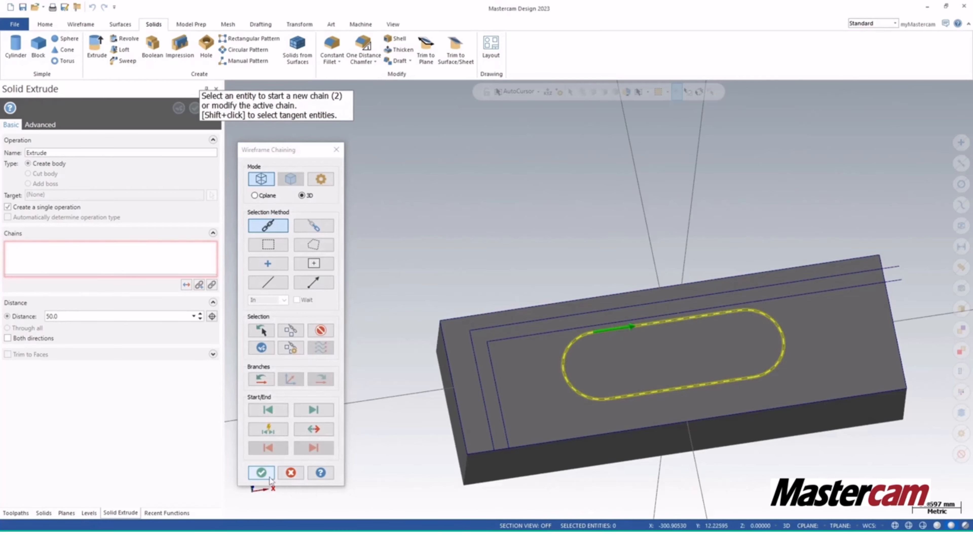
left_click(261, 473)
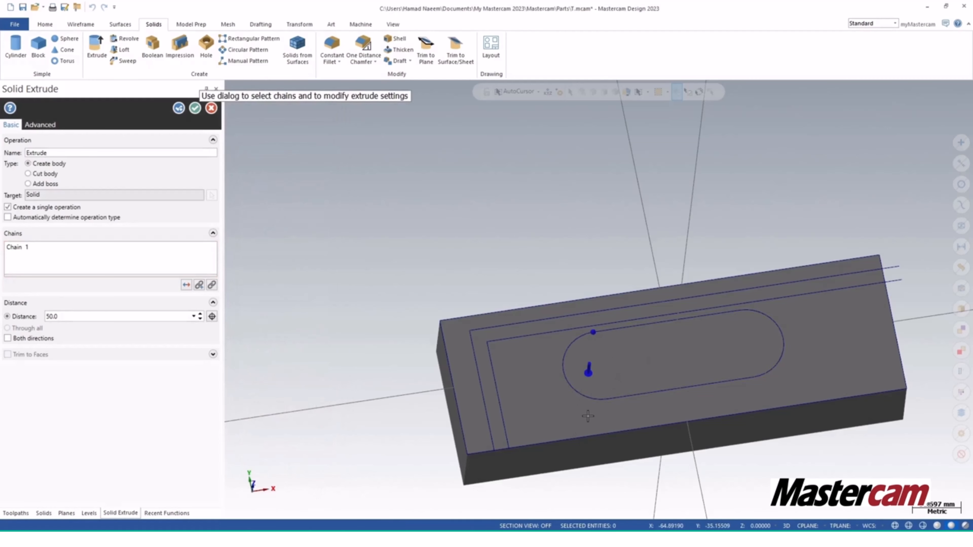
middle_click_drag(591, 384, 588, 381)
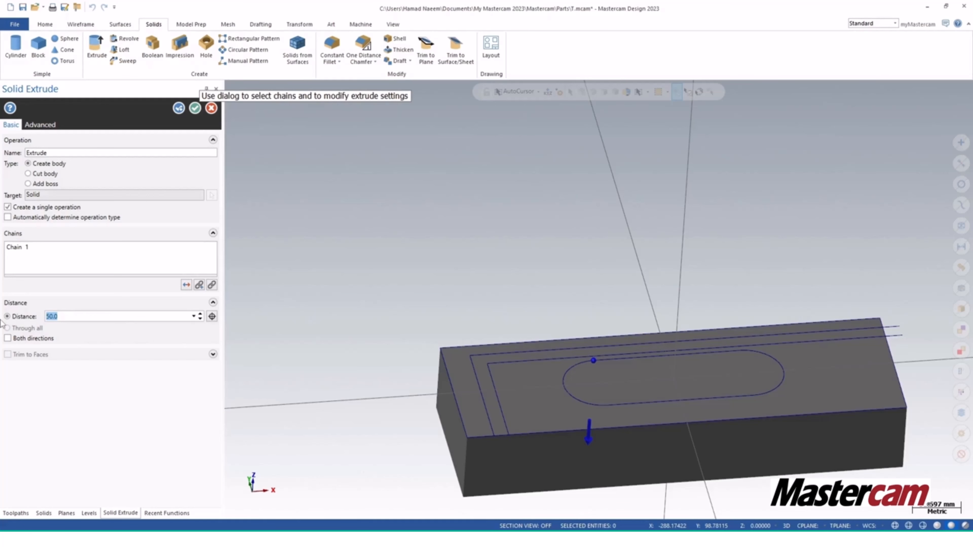
key("Return")
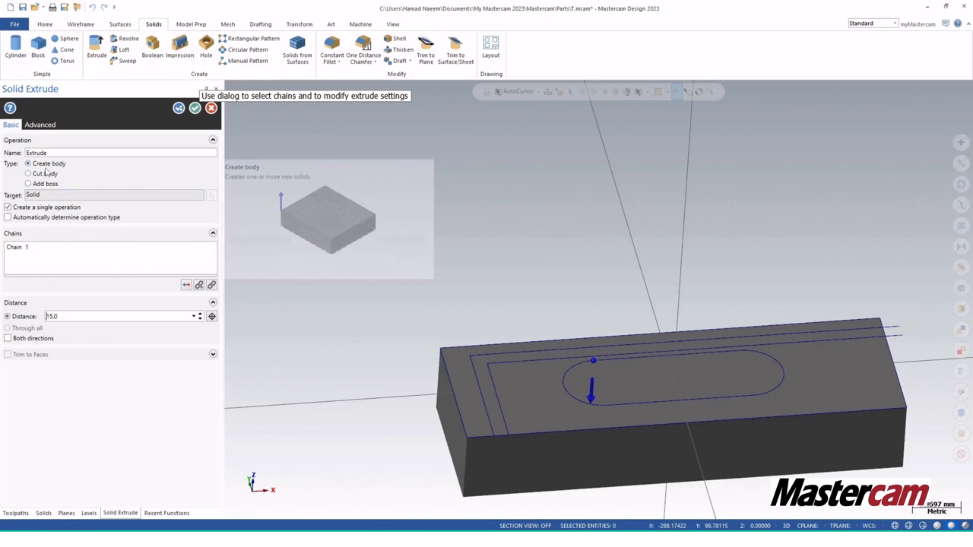
left_click(29, 174)
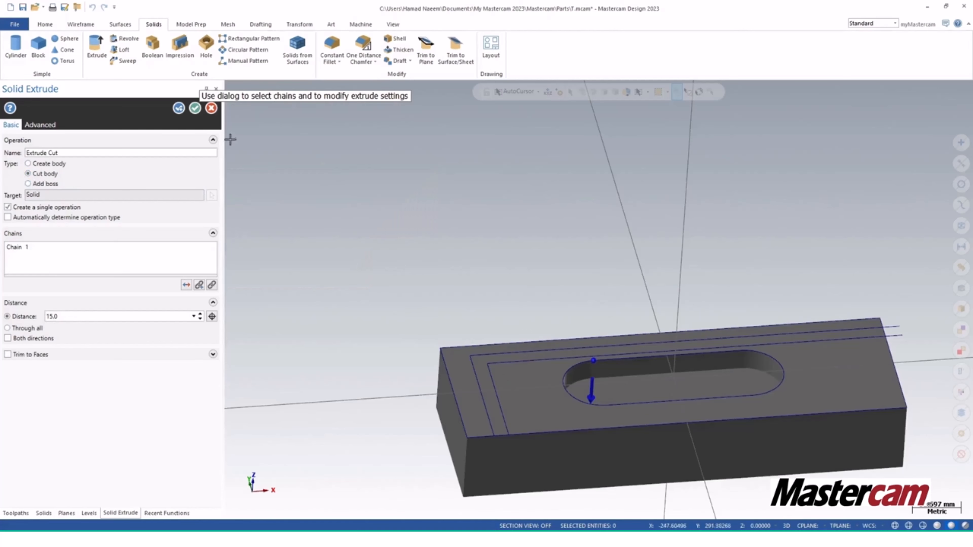
left_click(195, 109)
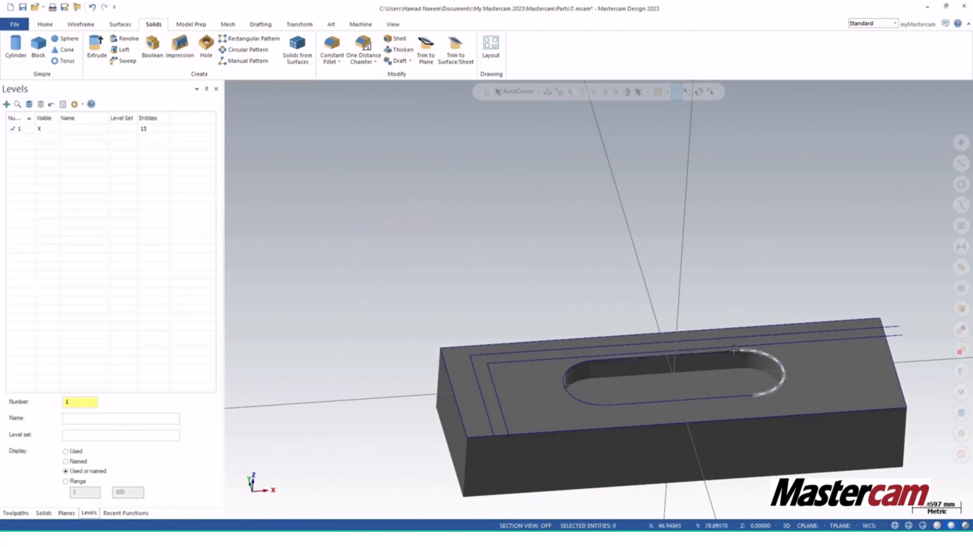
Close both open ends of the L-shaped outline with 10 mm lines, using the Two endpoints method.
mouse_move(879, 347)
middle_mouse_down()
mouse_move(870, 350)
mouse_move(869, 340)
mouse_move(869, 350)
middle_mouse_up()
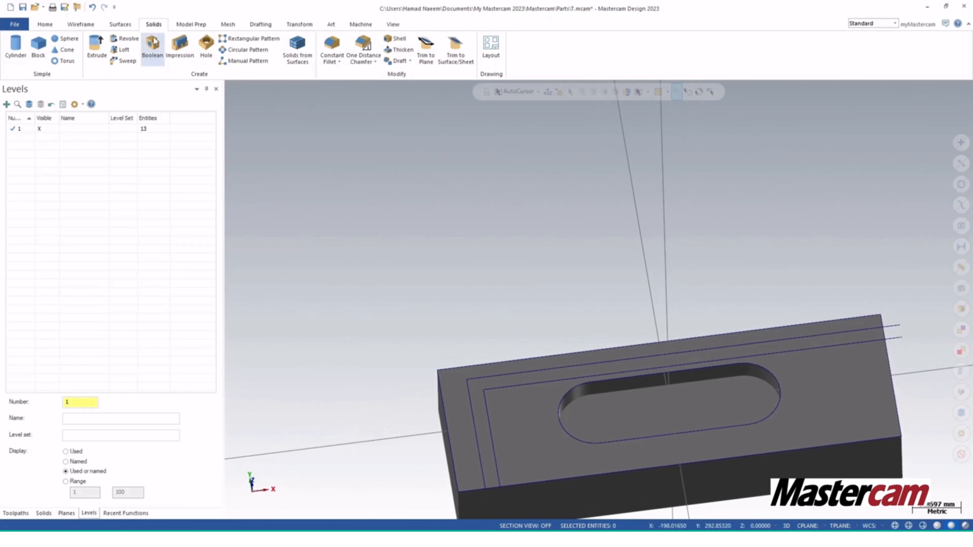
left_click(80, 25)
left_click(72, 48)
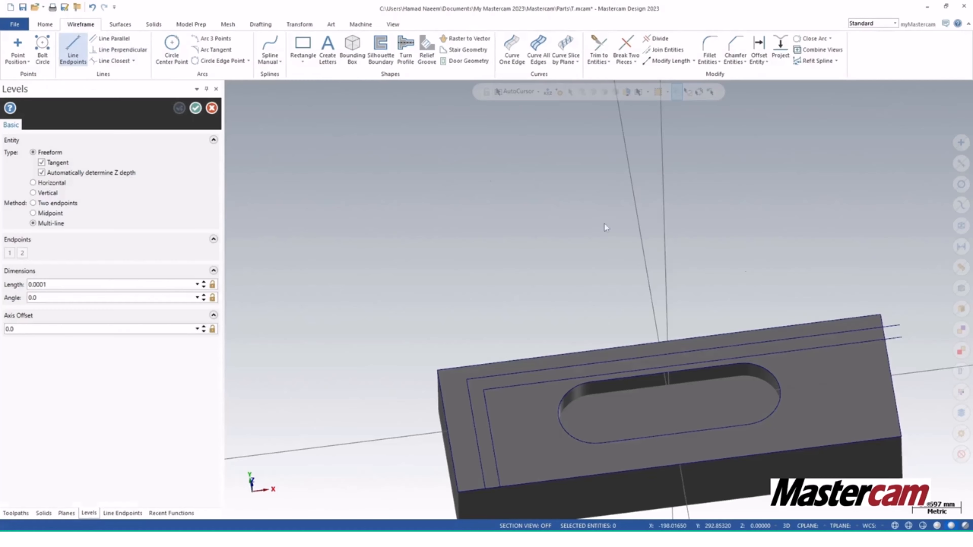
left_click(898, 328)
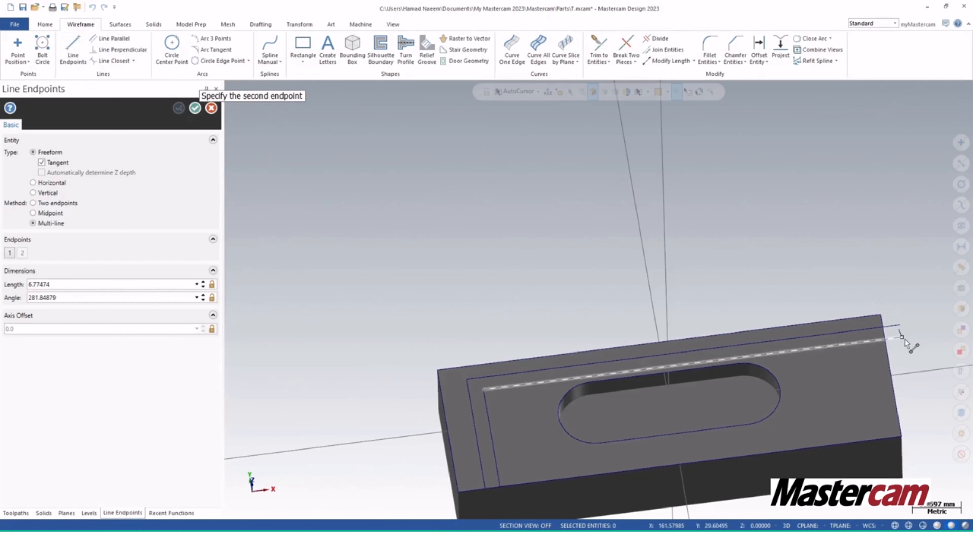
key("Escape")
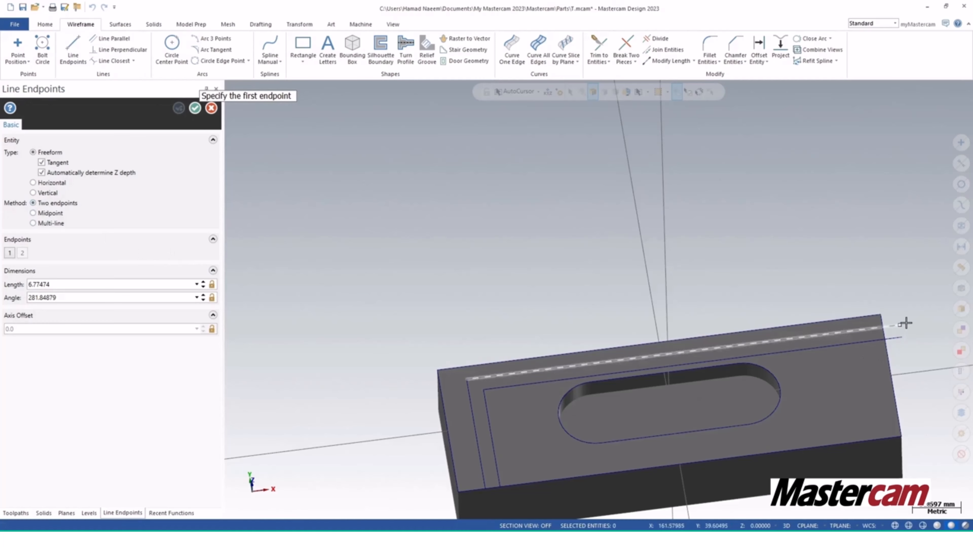
left_click(899, 329)
left_click(901, 338)
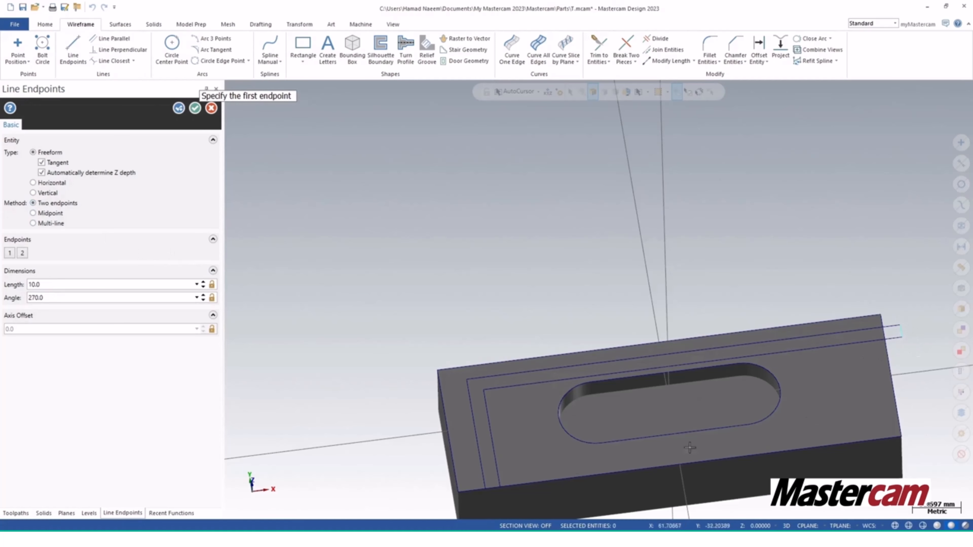
left_click(486, 489)
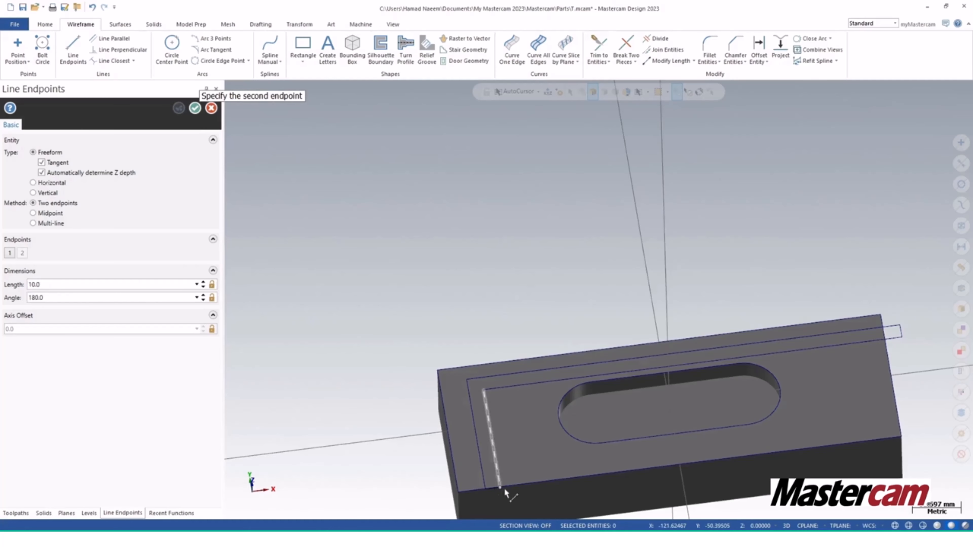
left_click(499, 486)
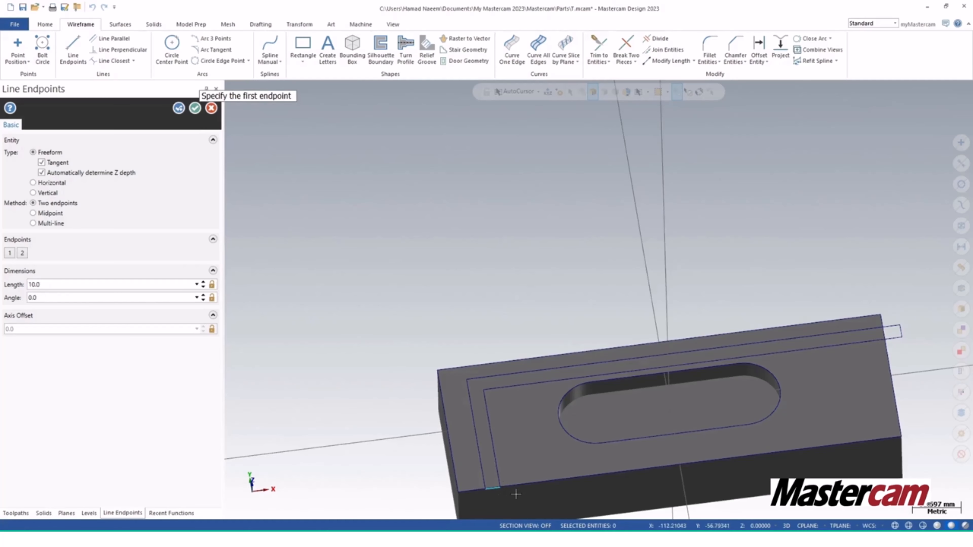
left_click(179, 108)
left_click(195, 108)
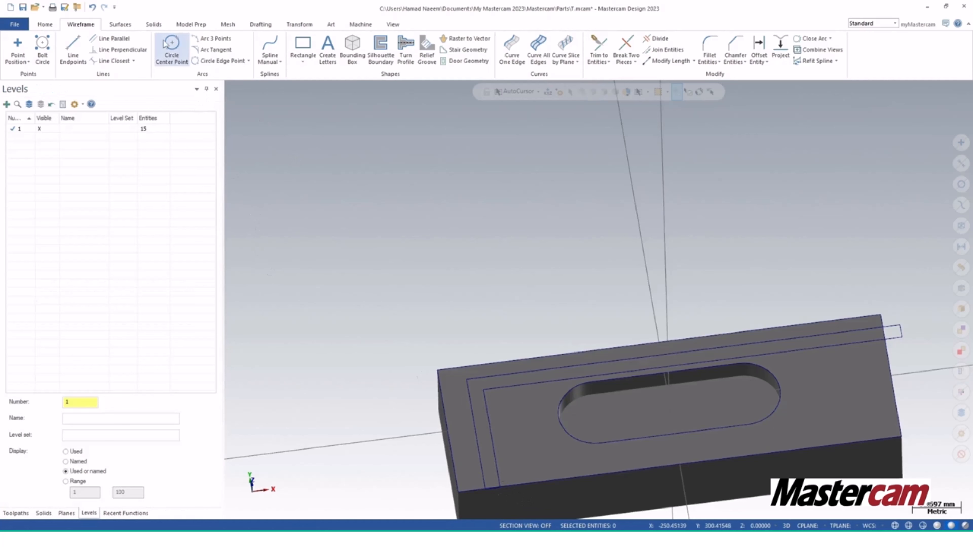
Extrude the closed L-shaped outline as a cut body 15 mm deep into the block.
left_click(153, 24)
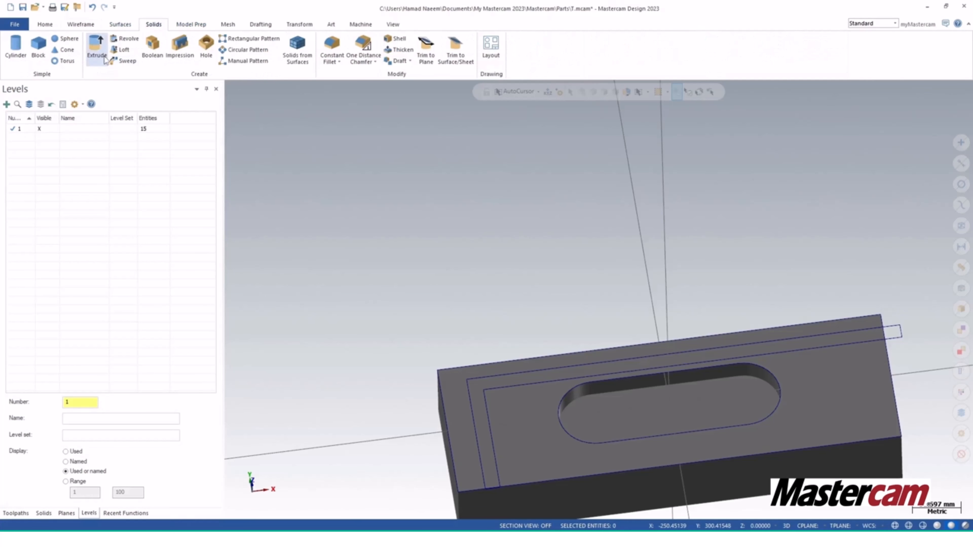
left_click(96, 48)
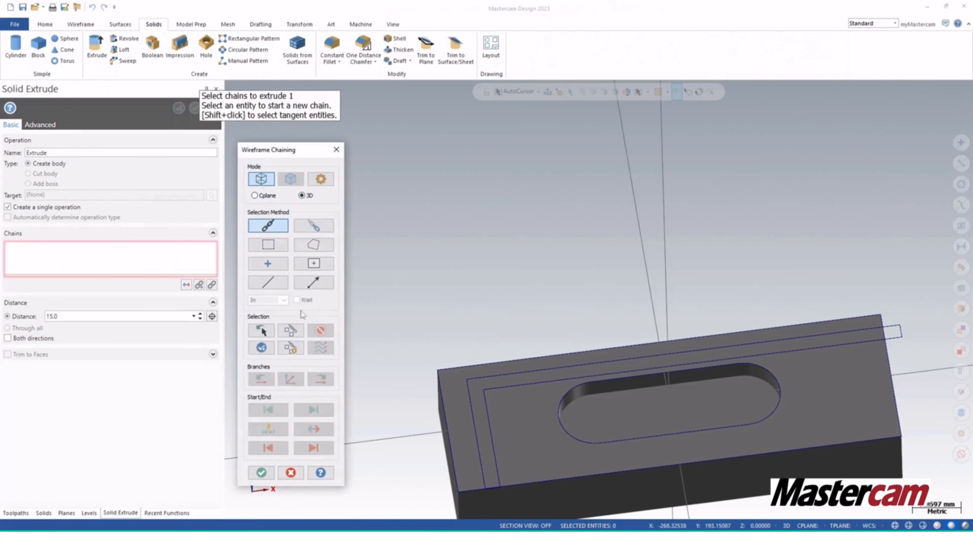
left_click(538, 372)
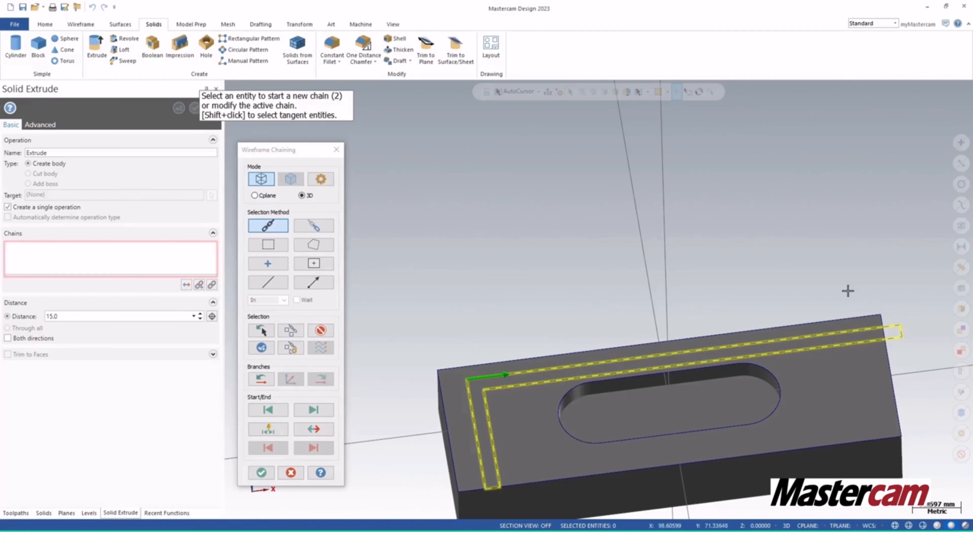
left_click(261, 473)
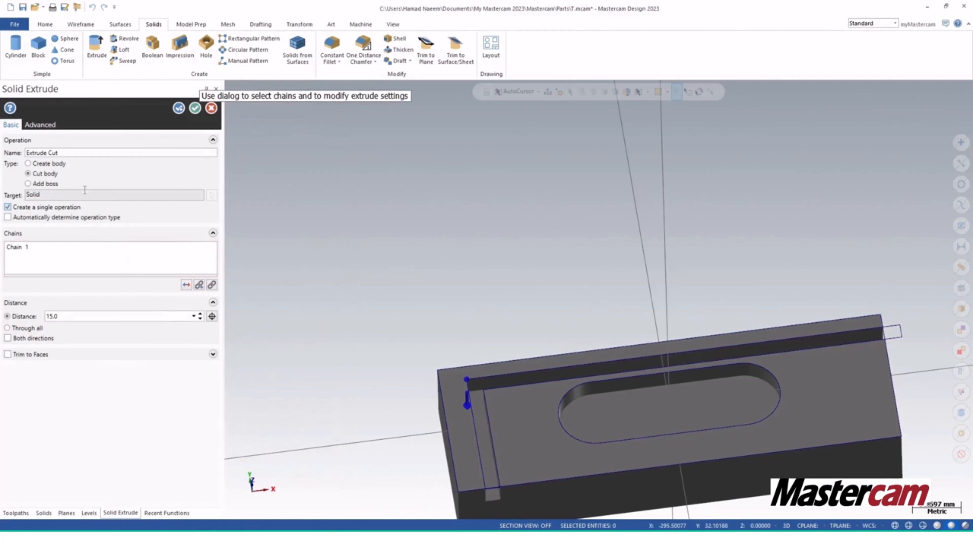
middle_click_drag(458, 415, 523, 420)
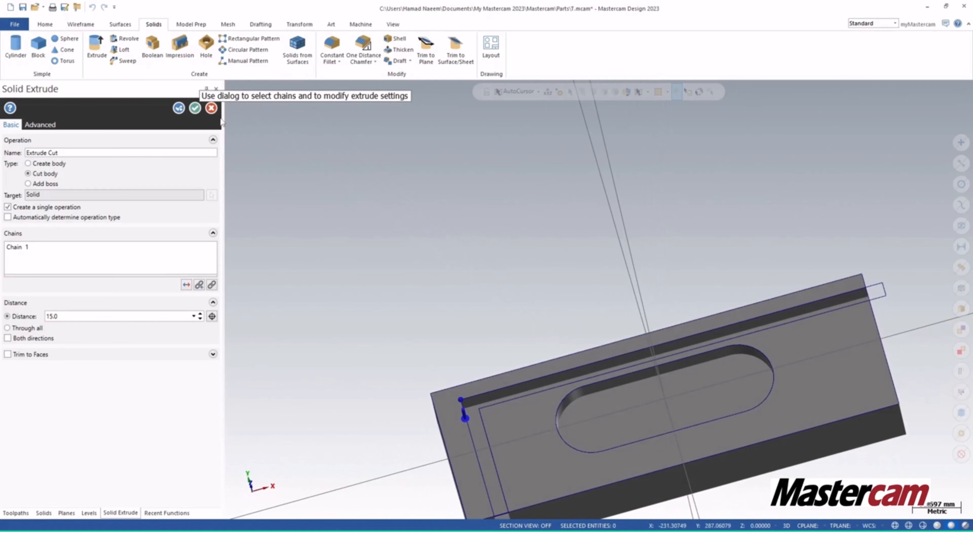
left_click(194, 109)
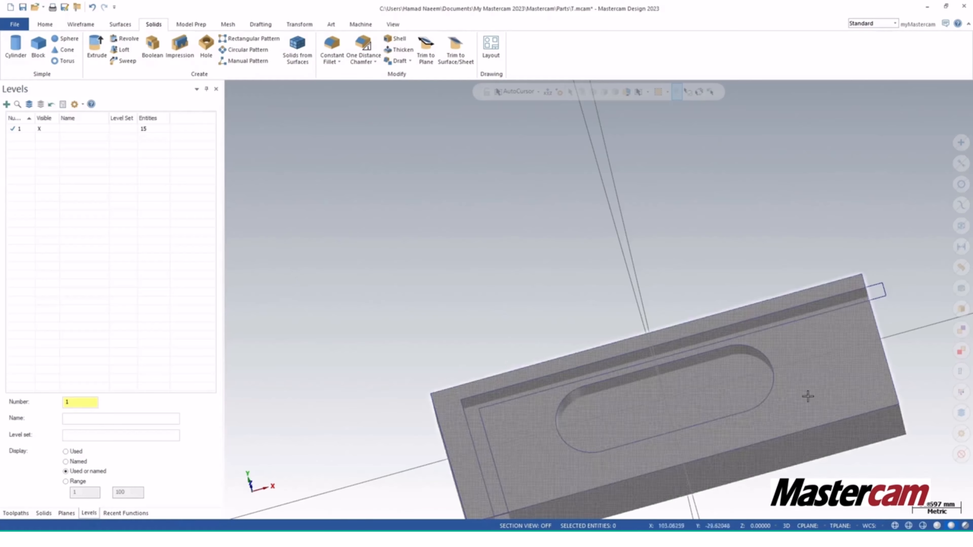
Examine the obround pocket and the L-shaped channel in the block from several angles.
middle_click_drag(805, 395, 714, 329)
middle_click_drag(729, 372, 725, 290)
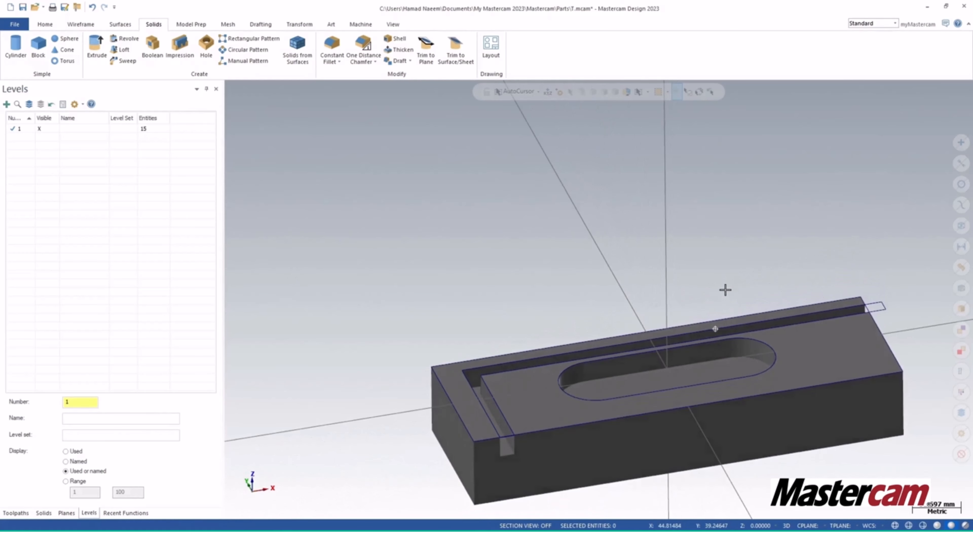
mouse_move(691, 404)
middle_mouse_down()
mouse_move(689, 370)
mouse_move(574, 235)
mouse_move(548, 250)
mouse_move(509, 238)
middle_mouse_up()
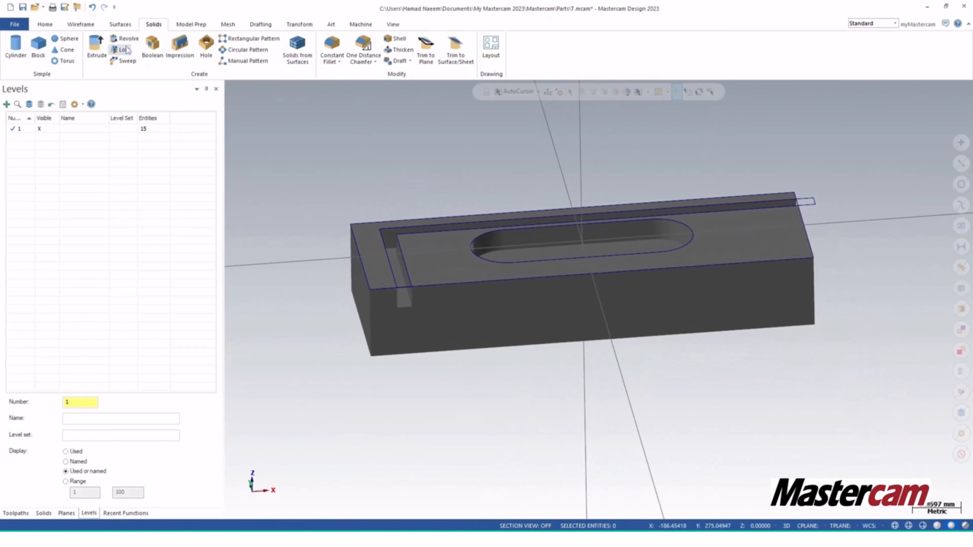
left_click(81, 24)
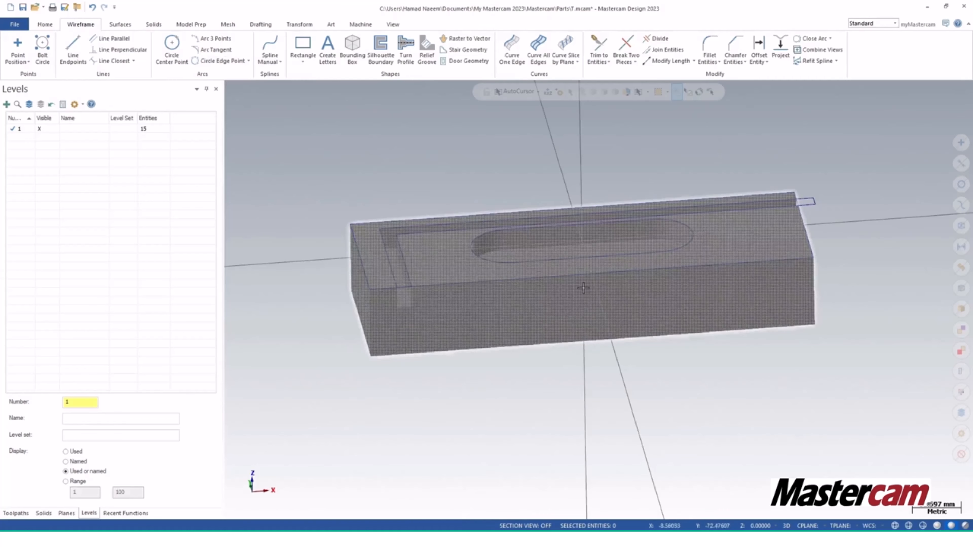
middle_click_drag(667, 273, 699, 318, "shift")
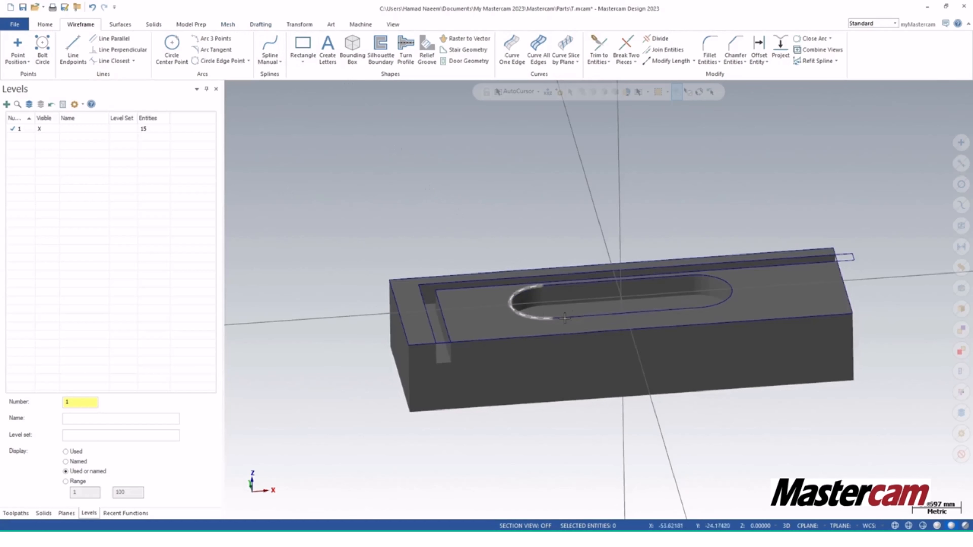
mouse_move(554, 358)
middle_mouse_down()
mouse_move(565, 345)
mouse_move(589, 352)
middle_mouse_up()
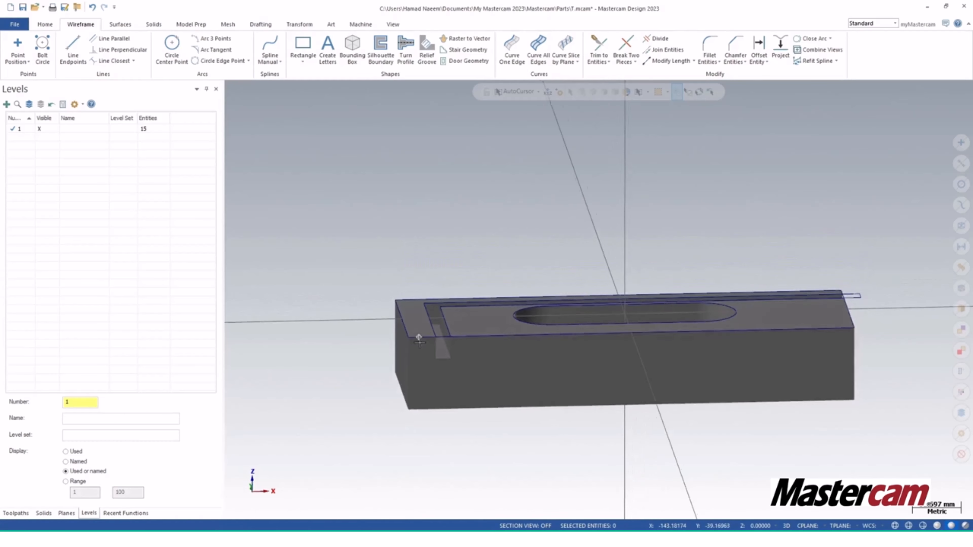
middle_click_drag(416, 382, 398, 281)
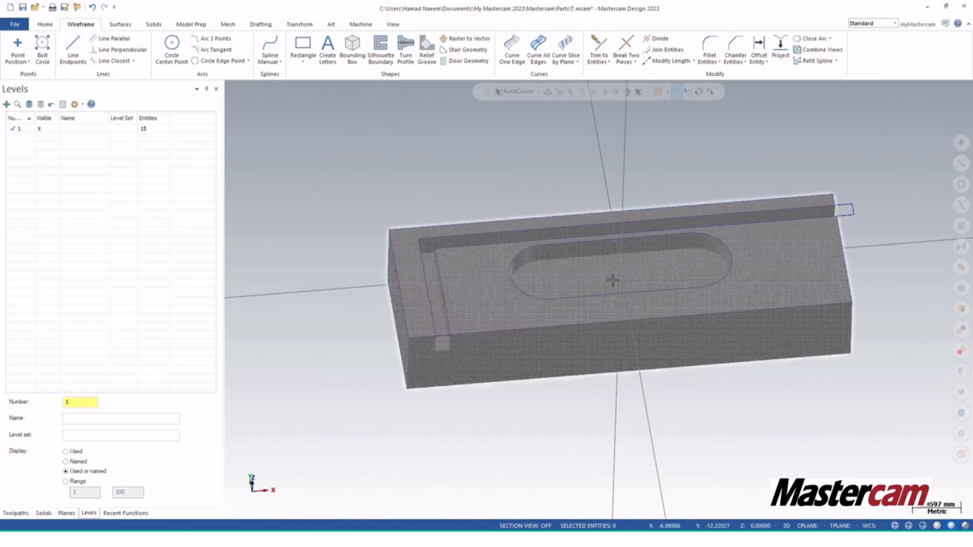
middle_click_drag(612, 280, 576, 266)
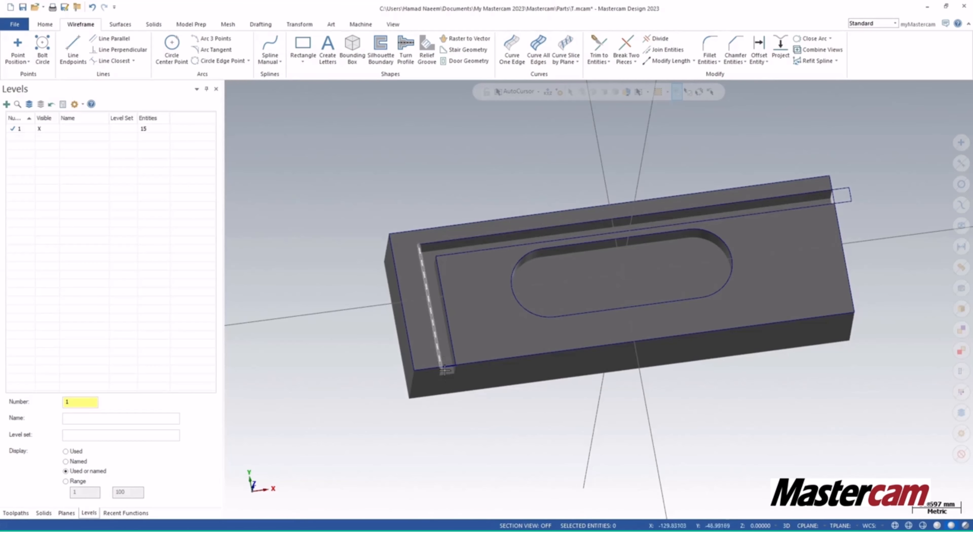
middle_click_drag(457, 382, 418, 345)
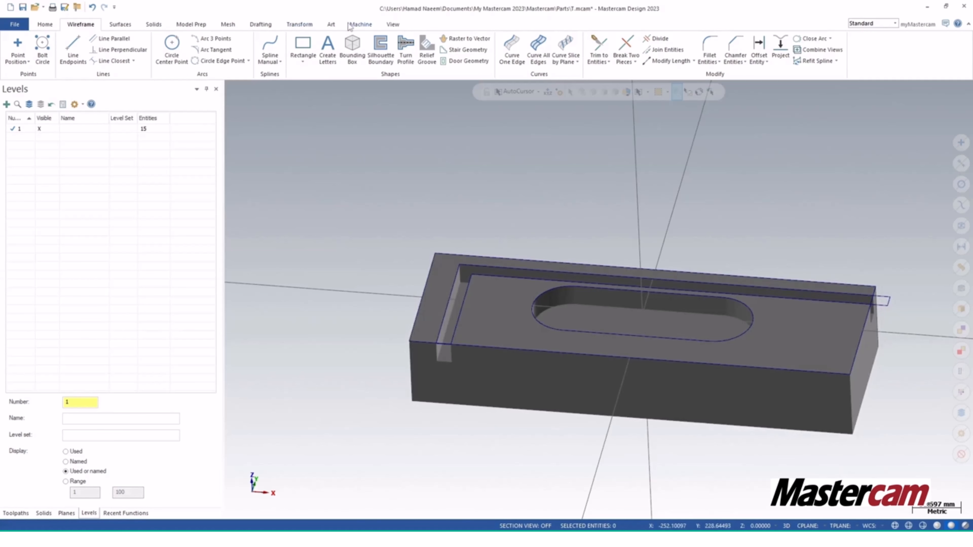
Add a default mill machine group to the part and display its toolpath operations.
left_click(359, 26)
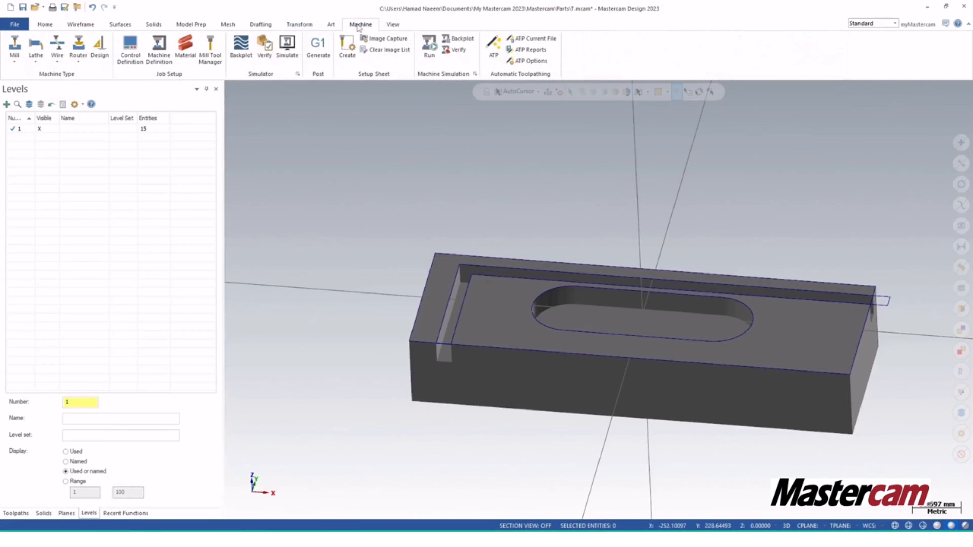
left_click(19, 56)
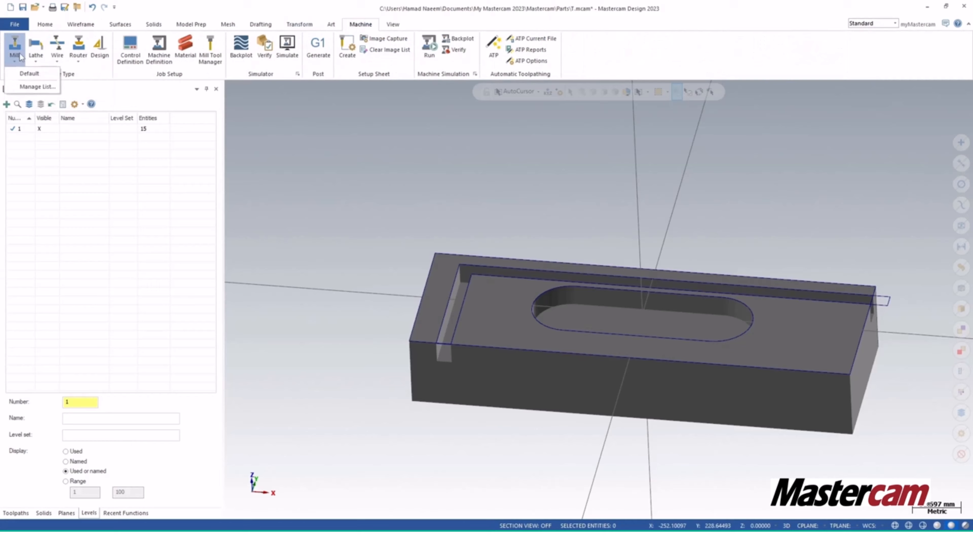
left_click(30, 73)
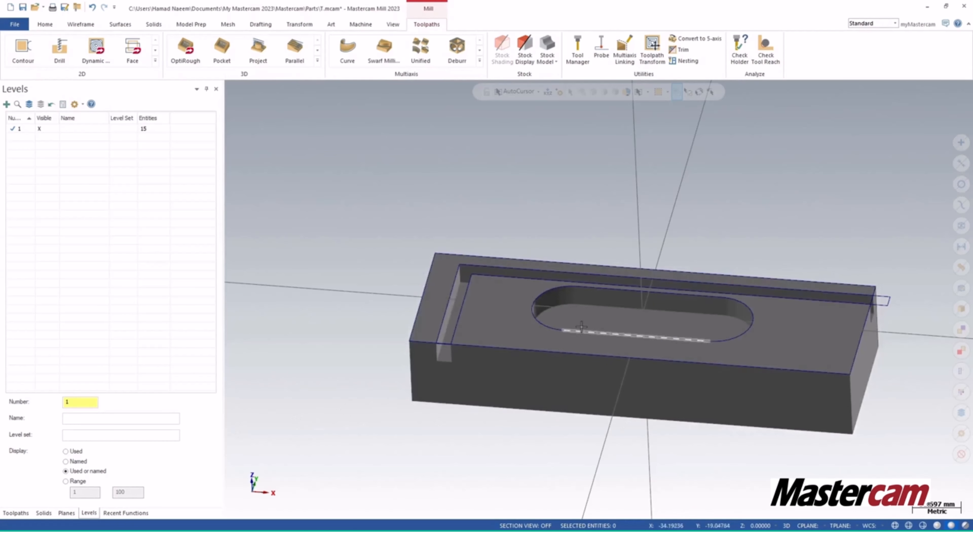
left_click(16, 514)
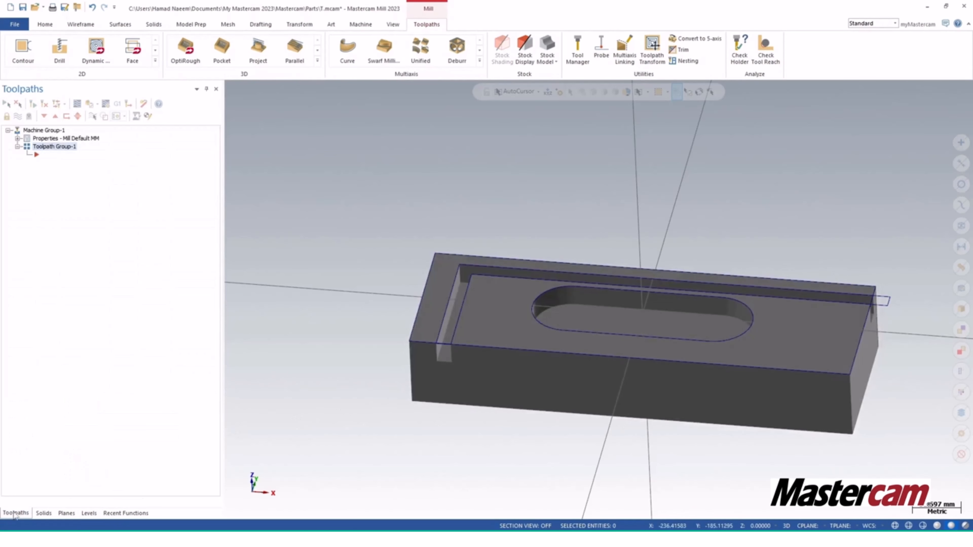
left_click(154, 62)
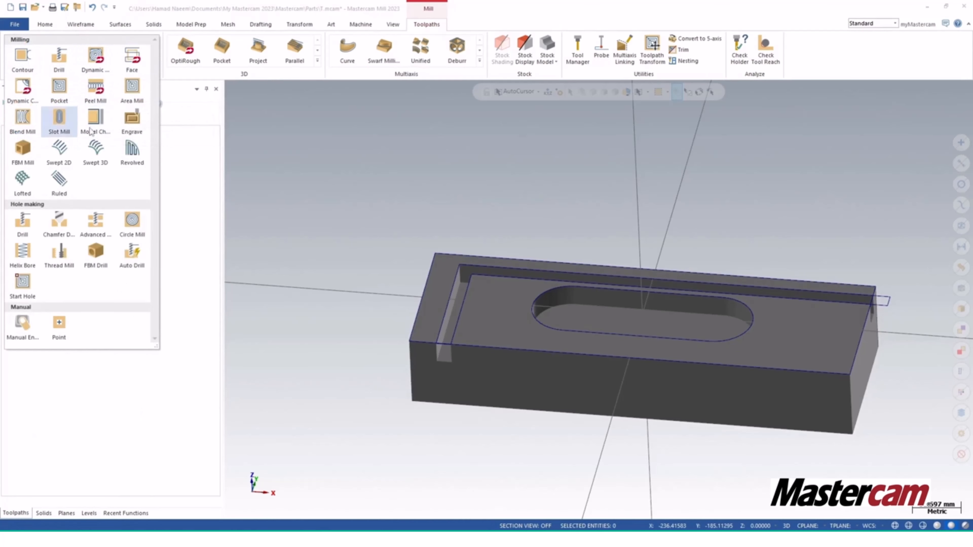
left_click(187, 153)
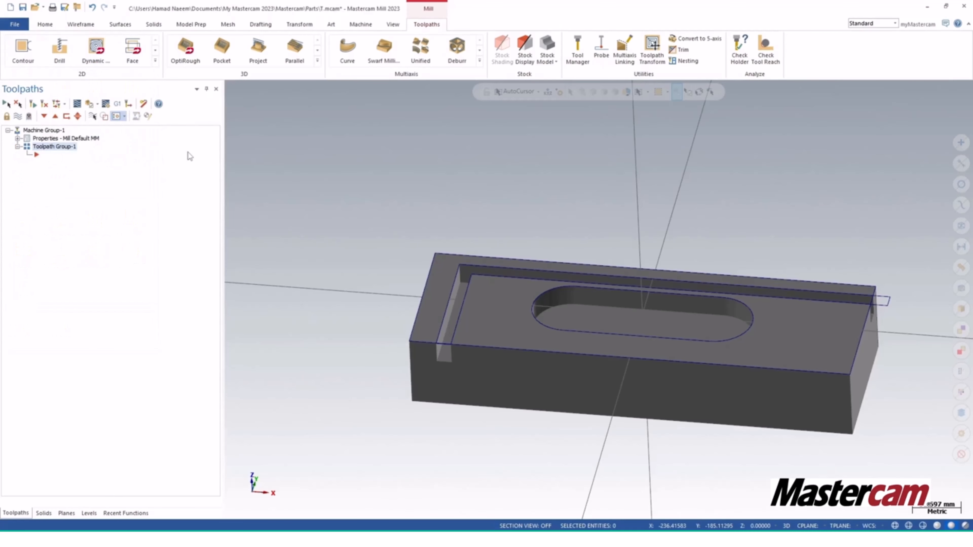
left_click(319, 62)
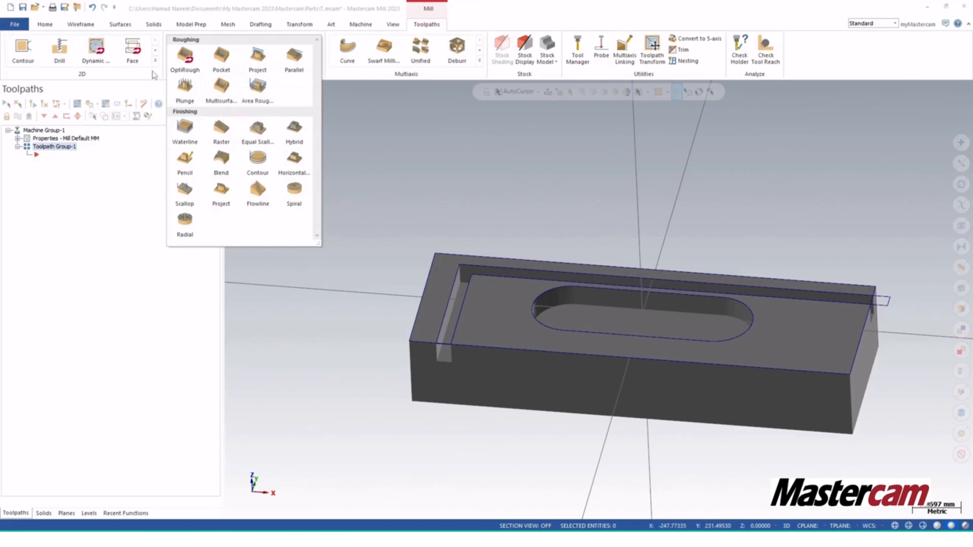
left_click(274, 86)
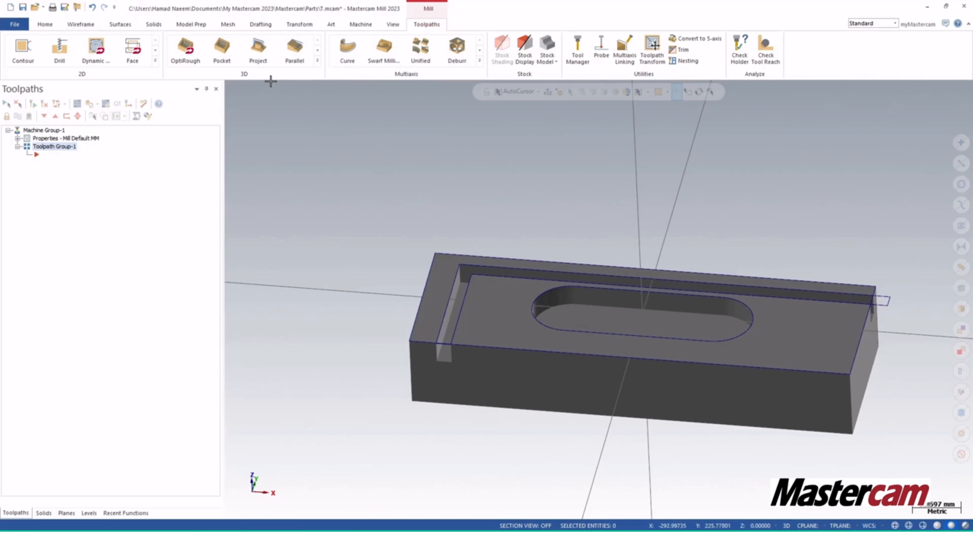
Create a 3D rough Pocket toolpath with the floor face of the obround pocket as the drive surface.
left_click(317, 61)
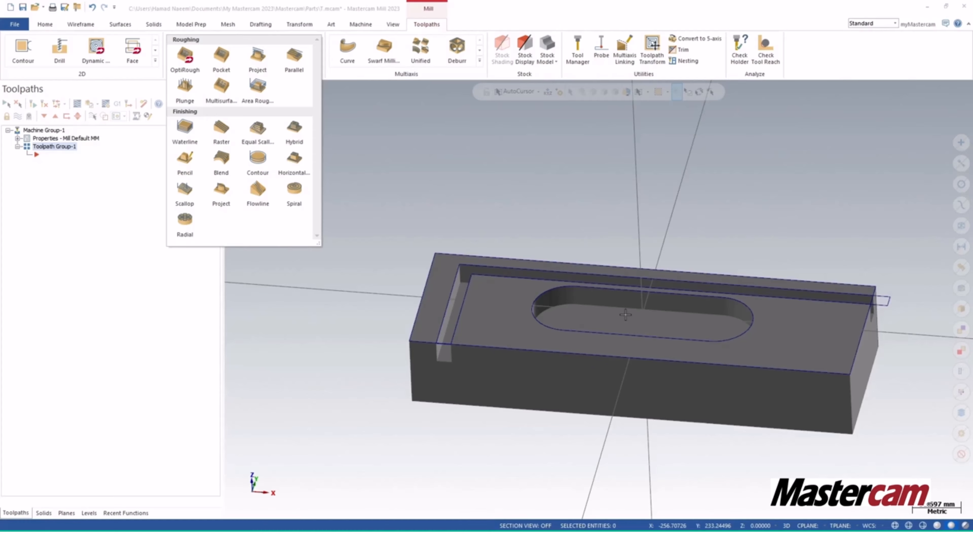
left_click(225, 63)
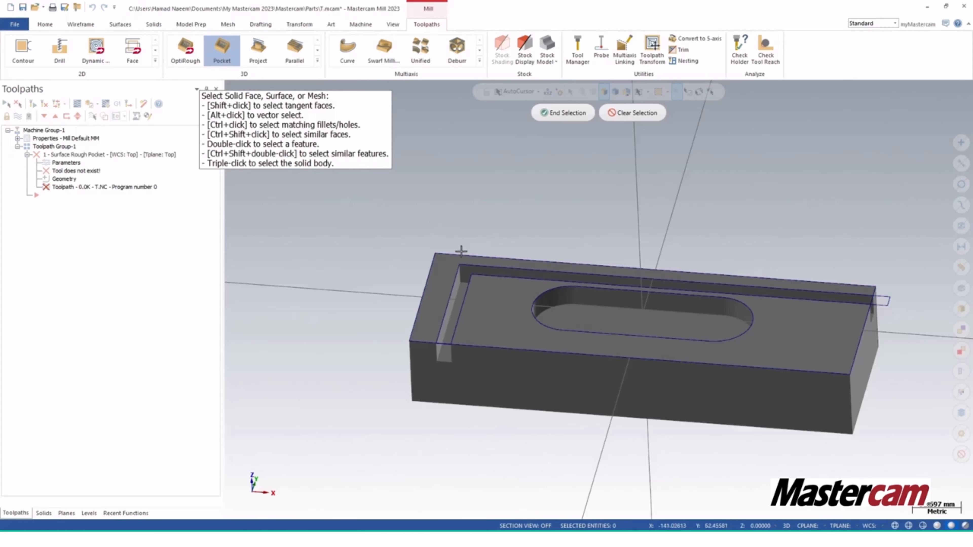
middle_click_drag(598, 312, 593, 343)
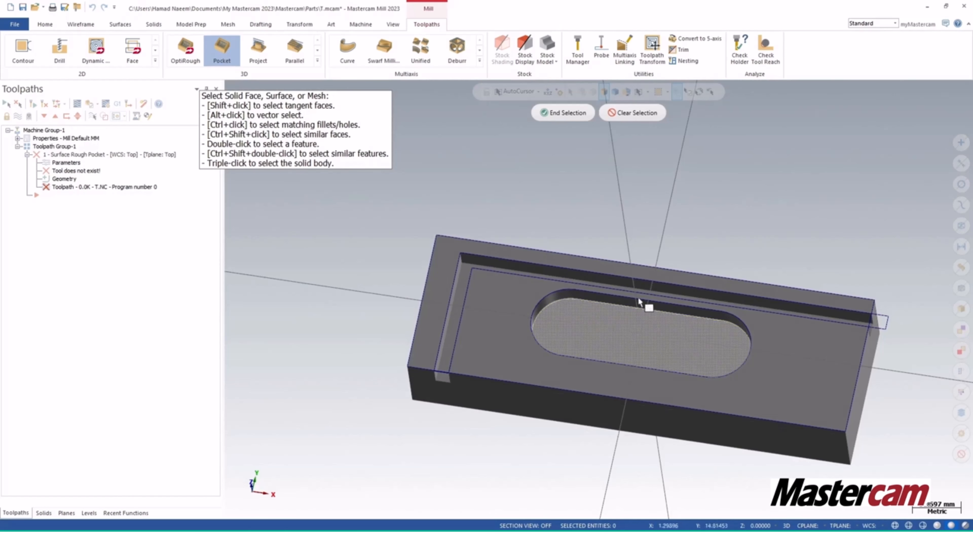
left_click(646, 325)
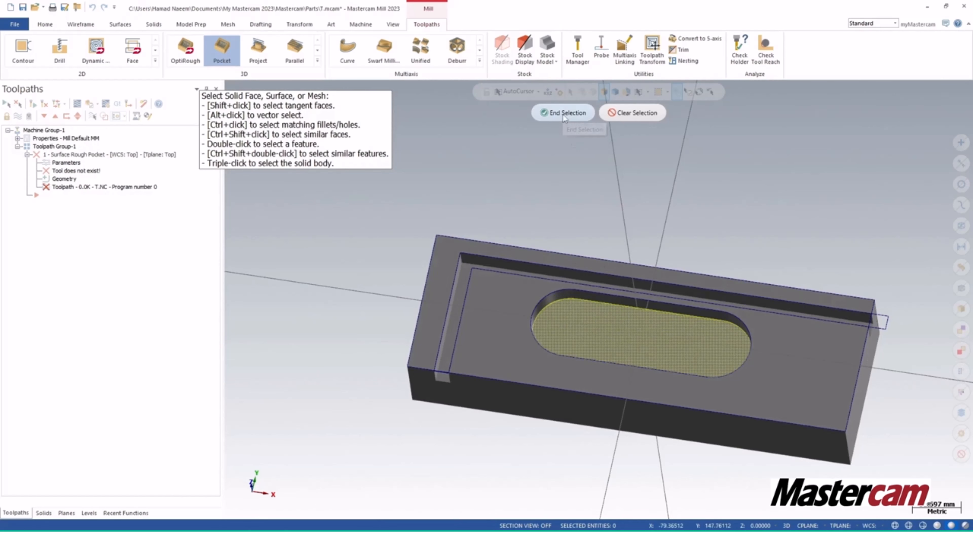
left_click(564, 114)
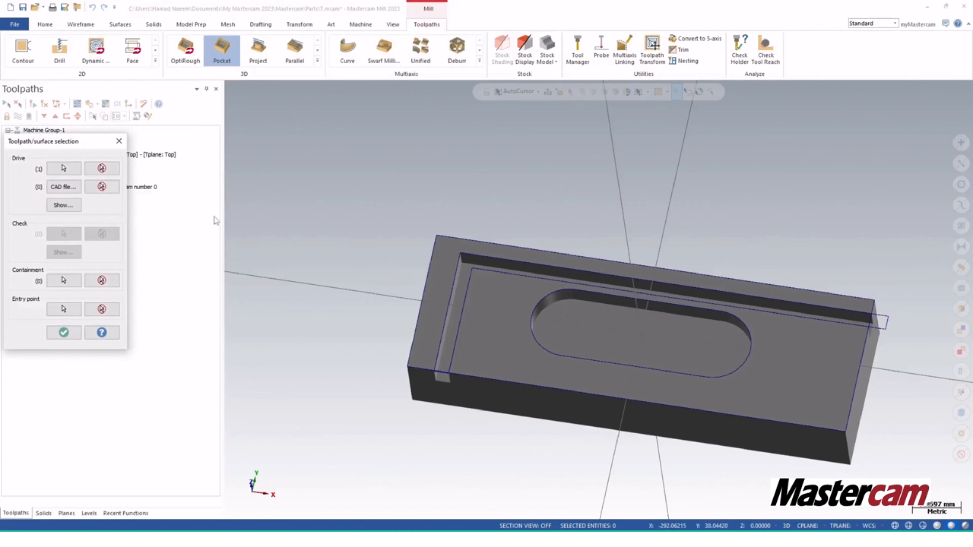
Set the obround outline on the top face as the containment boundary and accept the toolpath surface selection.
left_click_drag(62, 142, 344, 173)
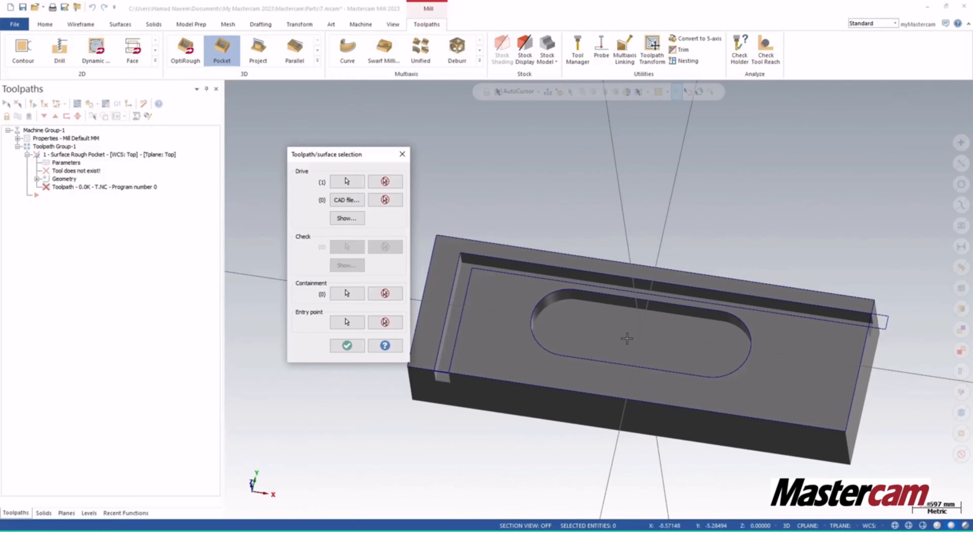
left_click(346, 294)
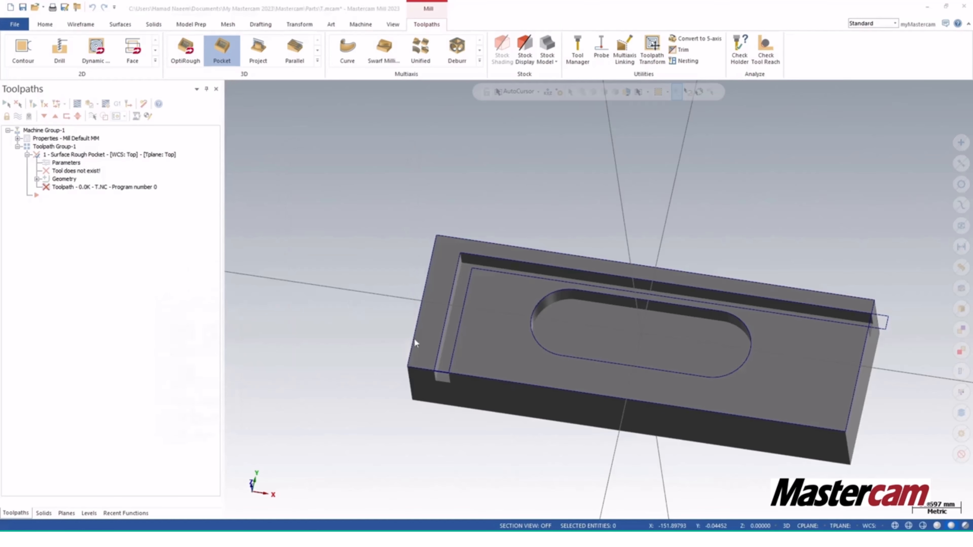
left_click(529, 315)
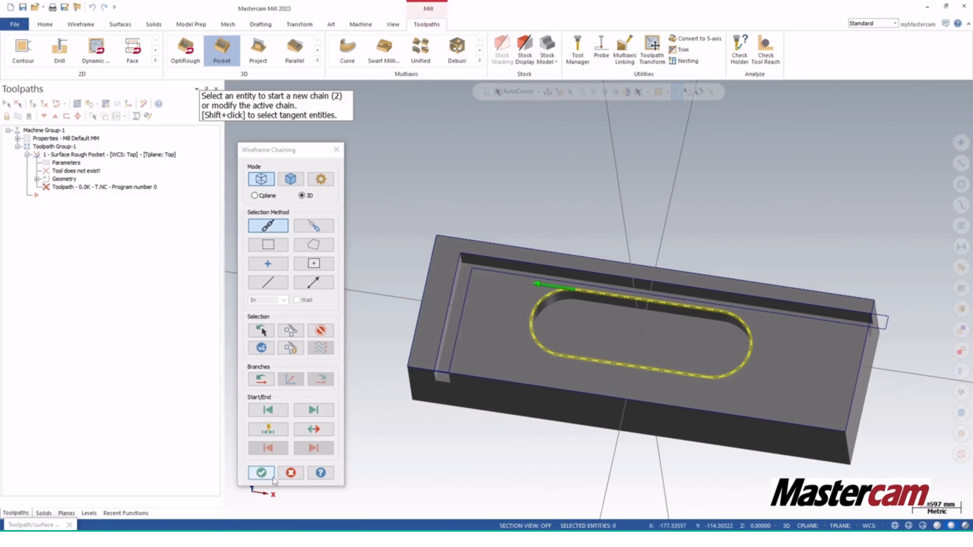
left_click(261, 474)
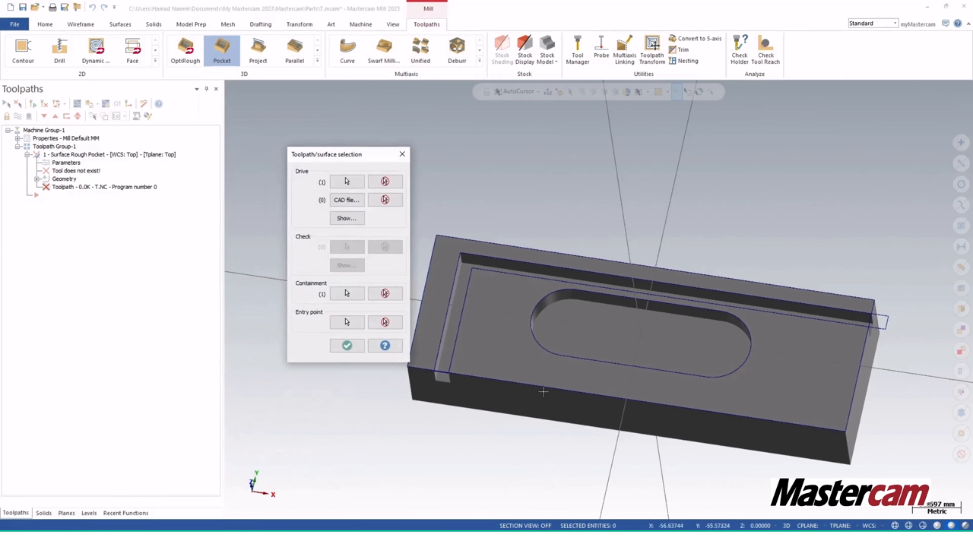
left_click(355, 348)
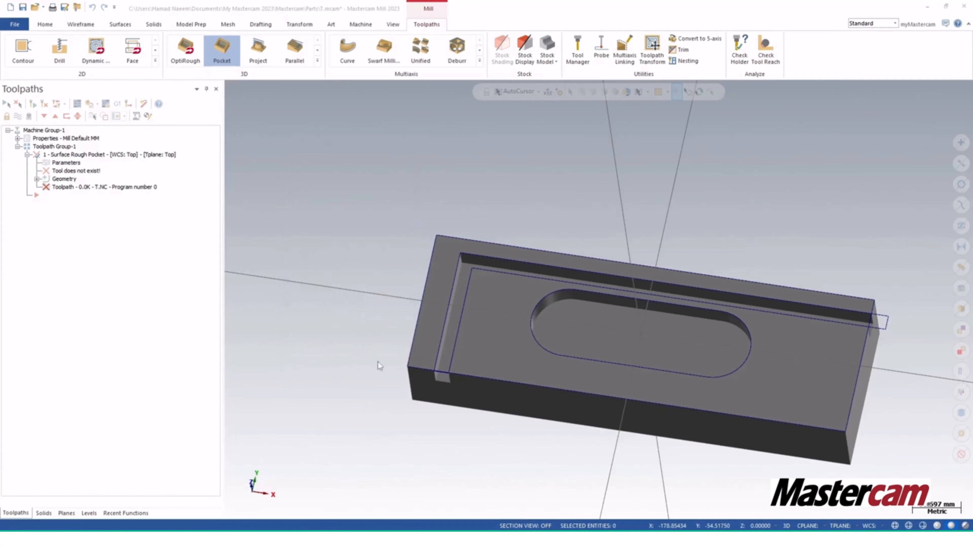
Filter the Surface Rough Pocket tool list to show only flat end mills.
left_click_drag(117, 148, 295, 96)
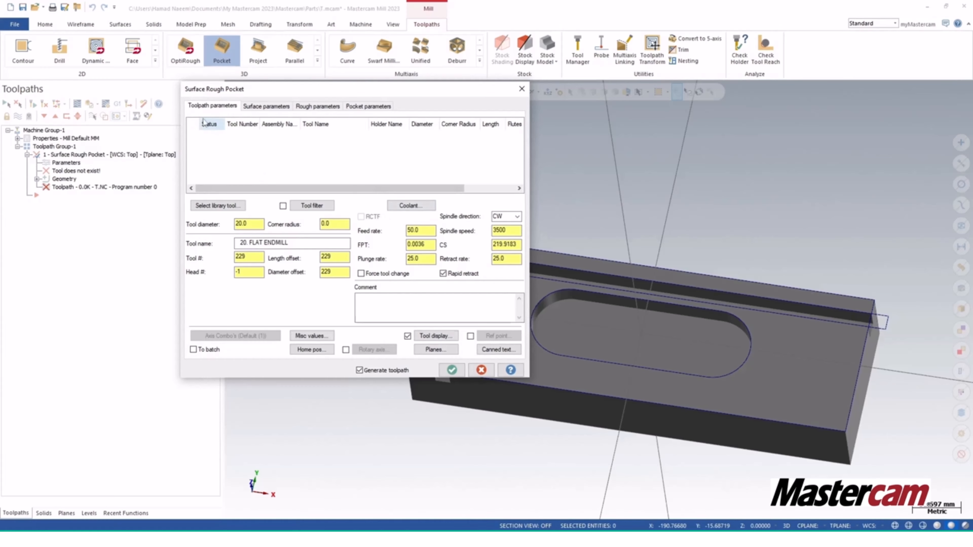
left_click(218, 206)
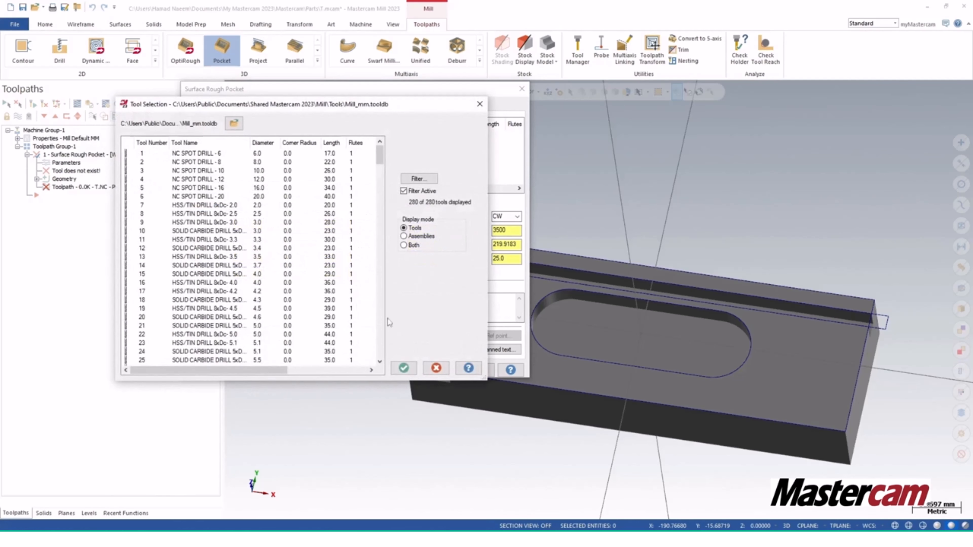
left_click(435, 368)
left_click(312, 205)
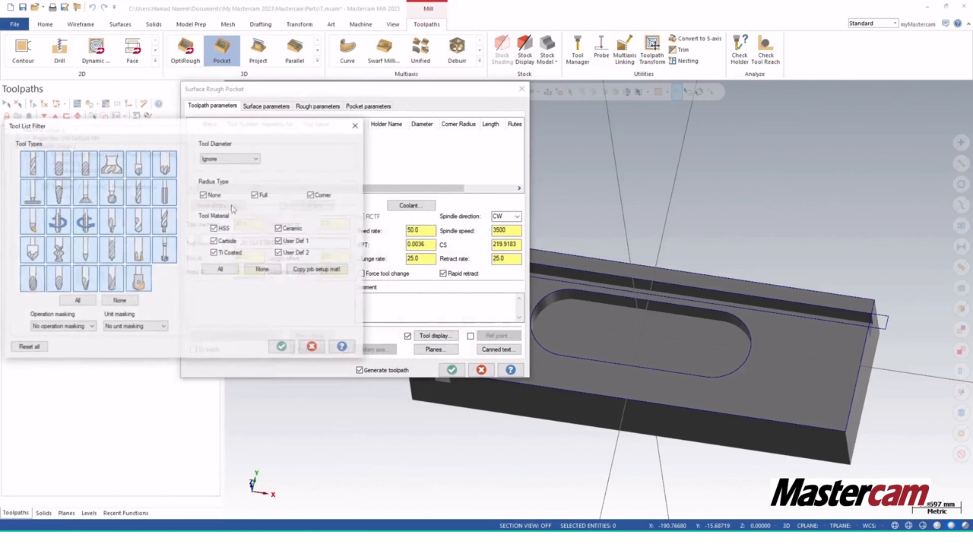
left_click(119, 301)
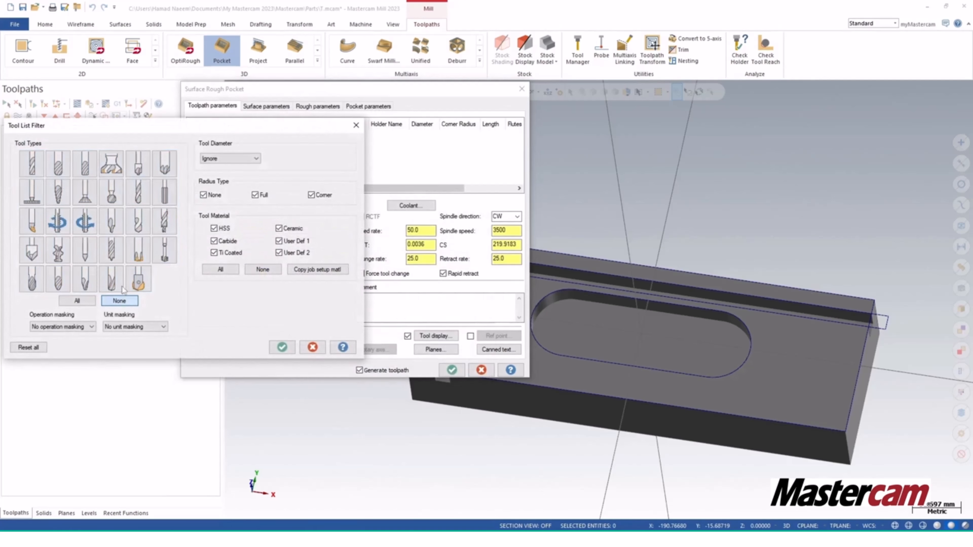
left_click(34, 173)
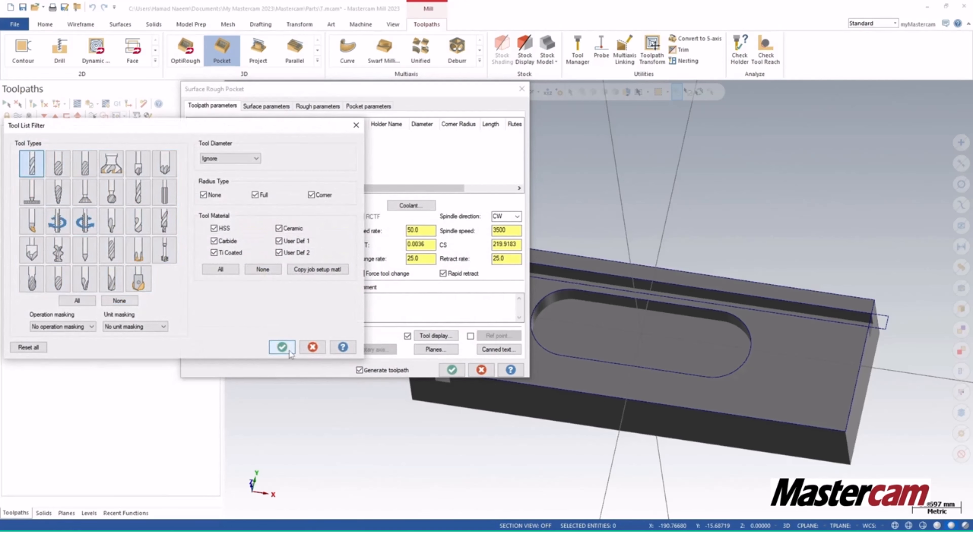
left_click(282, 348)
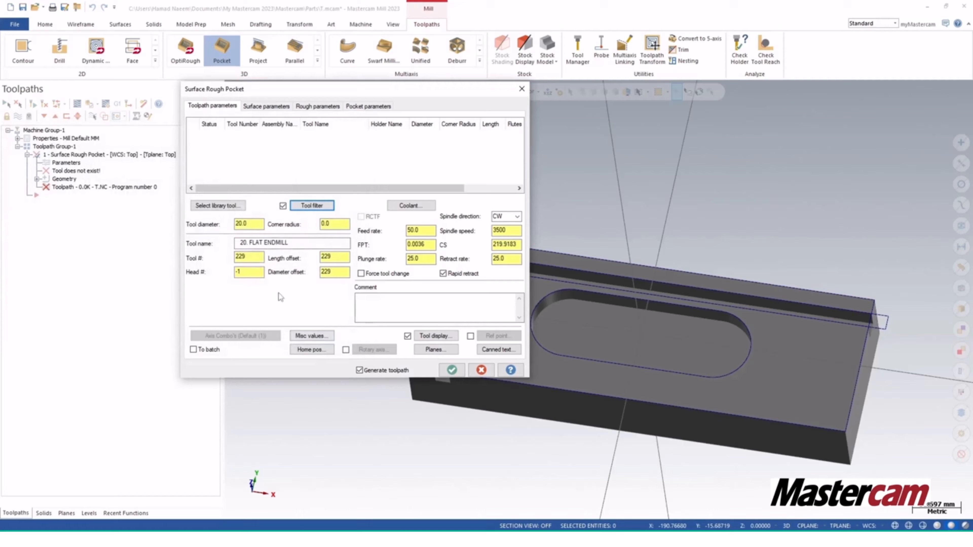
Load the 10 mm flat end mill, FLAT END MILL - 10, from the tool library into the rough pocket toolpath.
left_click(222, 208)
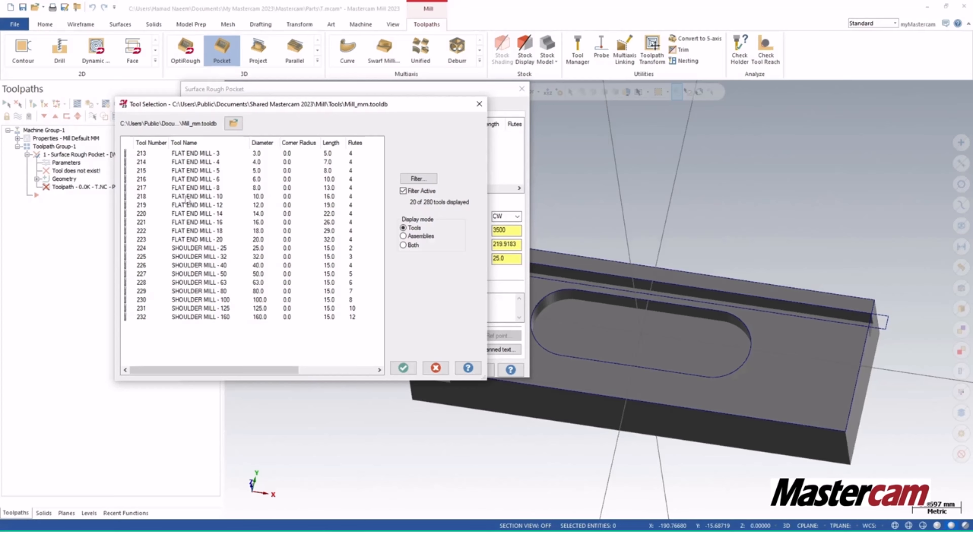
left_click(197, 197)
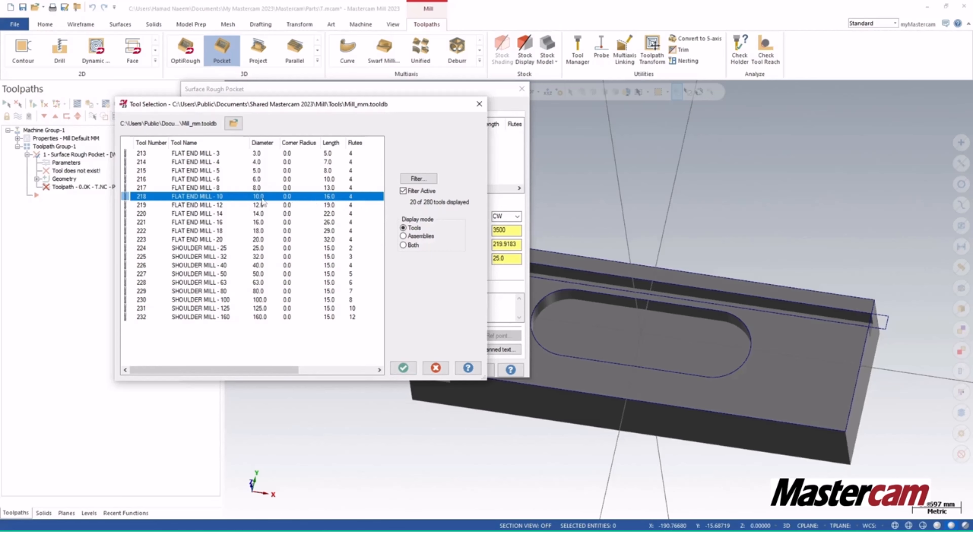
left_click(403, 368)
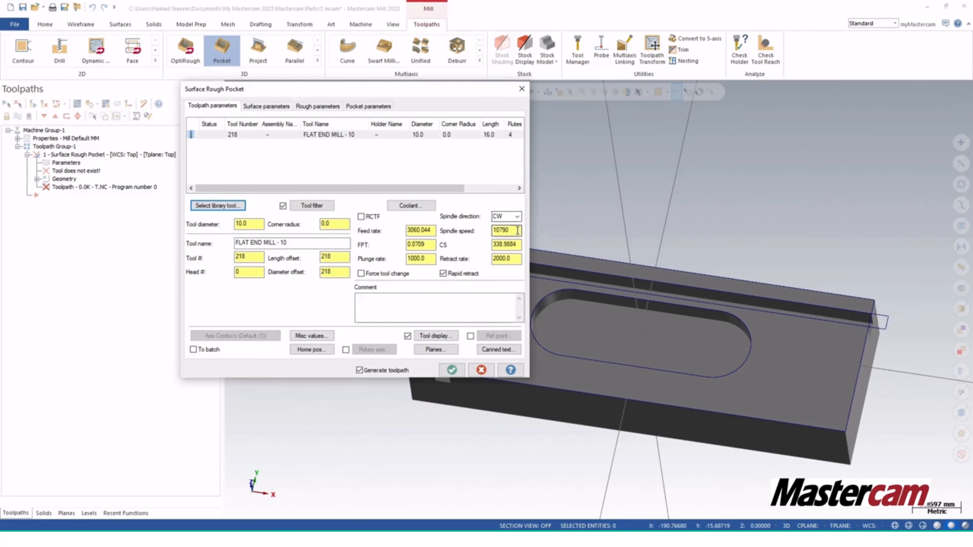
Set the spindle speed to 10000, the feed rate to 3000 and the plunge rate to 500.
left_click_drag(518, 231, 470, 232)
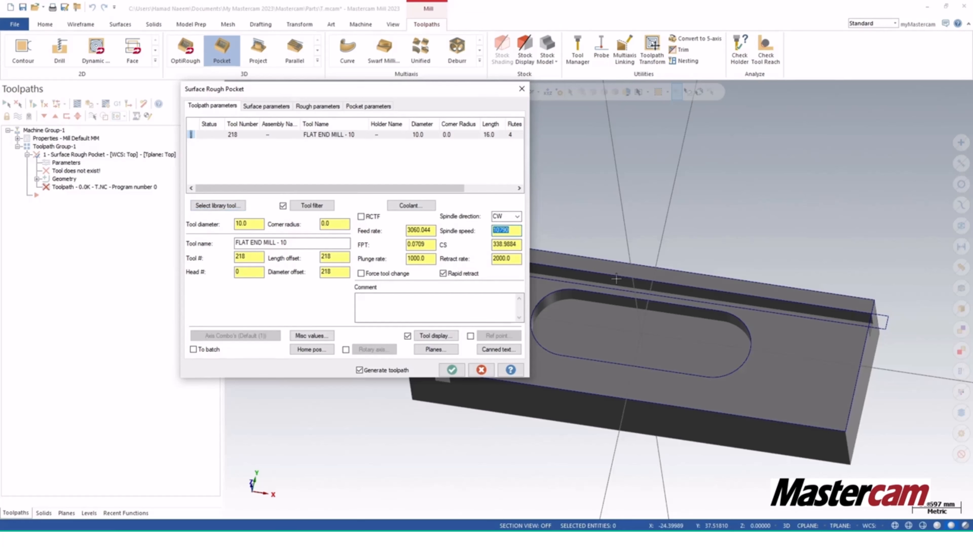
type("1")
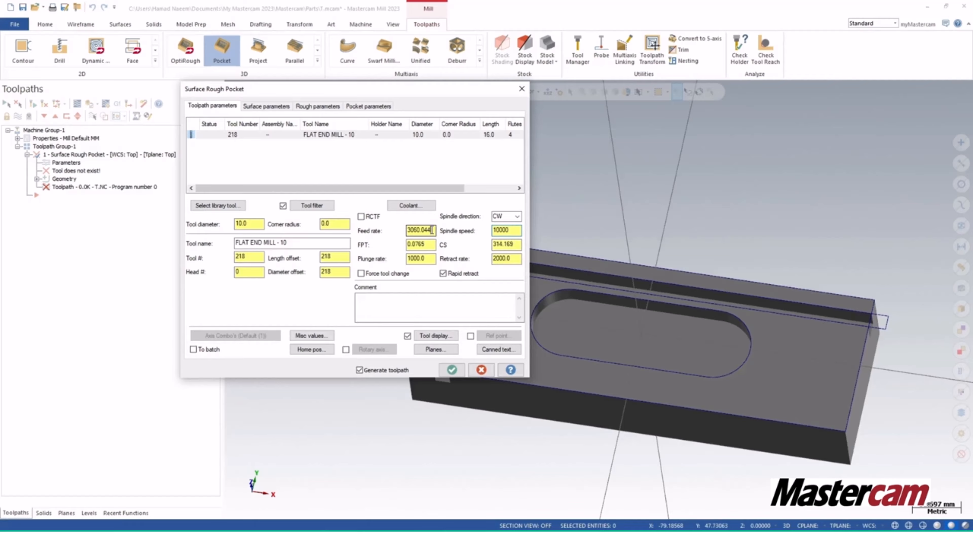
left_click_drag(432, 230, 367, 231)
type("30")
left_click_drag(433, 259, 383, 259)
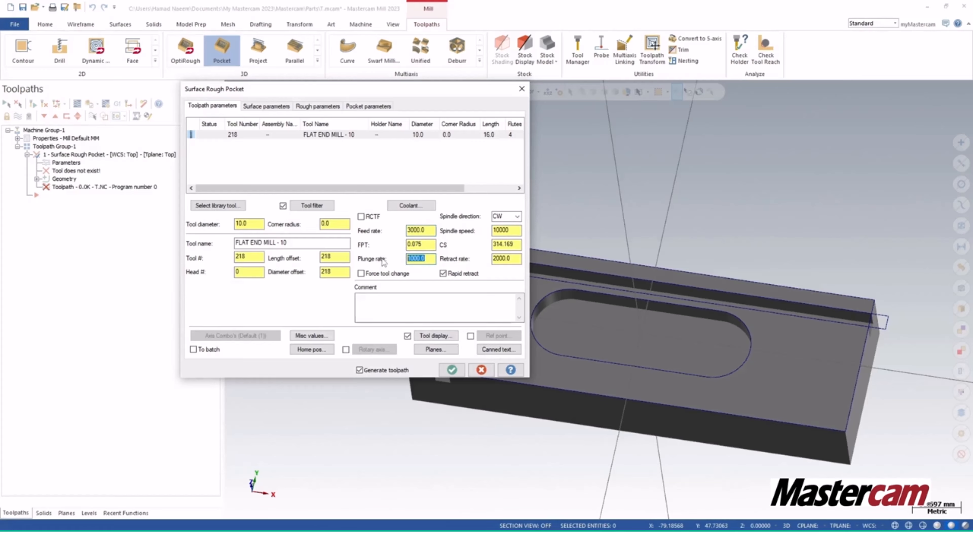
type("500")
Set the tool number, length offset and diameter offset to 1.
left_click_drag(262, 257, 205, 263)
type("1")
left_click(338, 259)
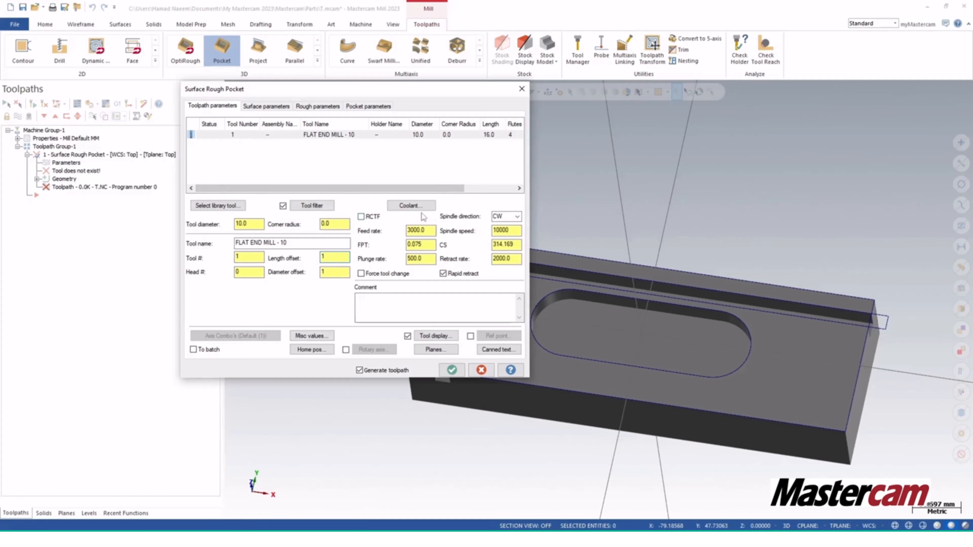
Turn on flood coolant for the rough pocket toolpath.
left_click(398, 207)
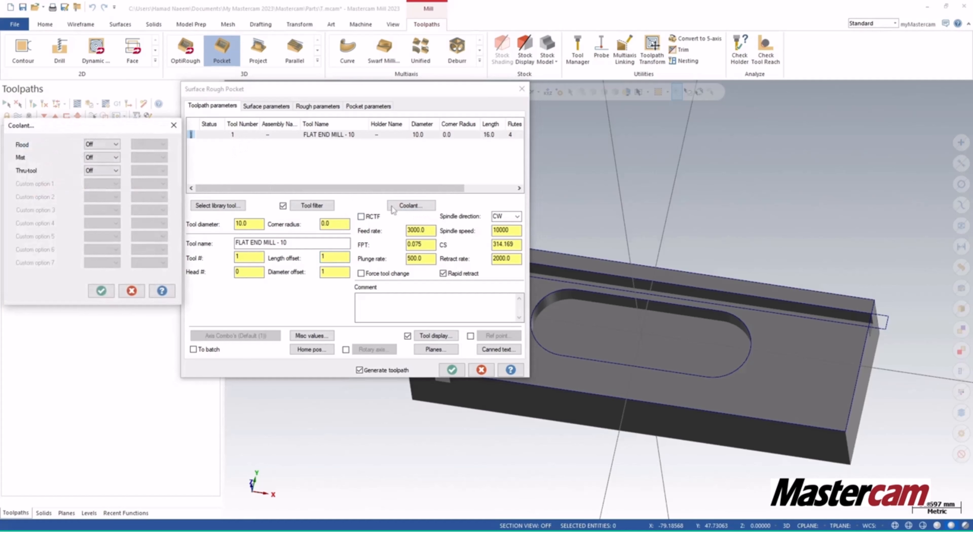
left_click(102, 145)
left_click(100, 158)
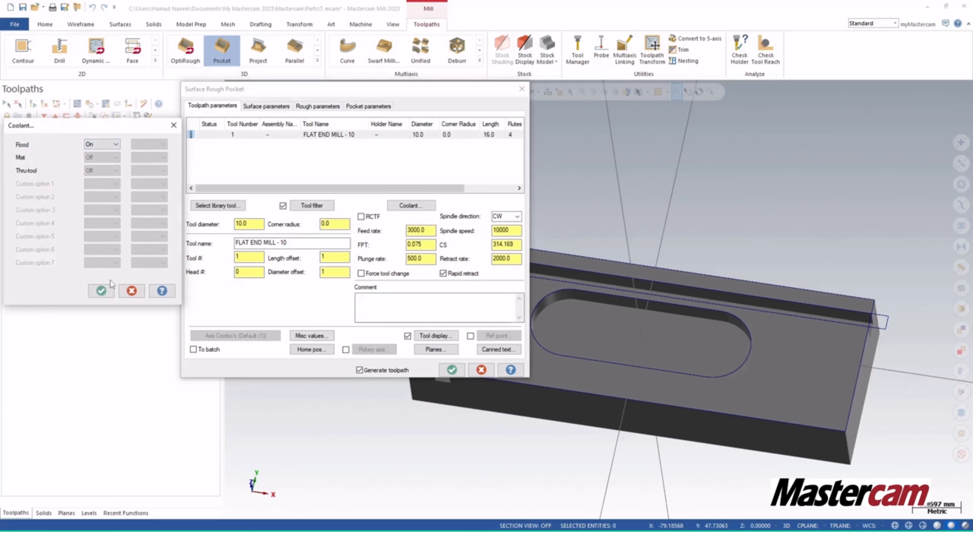
left_click(106, 292)
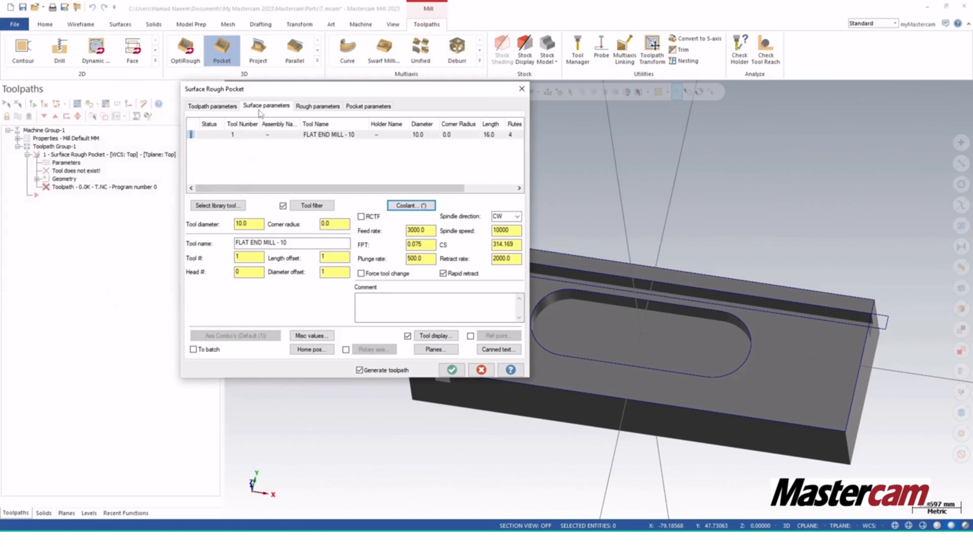
Set the 25.0 mm retract height in the surface parameters to absolute.
left_click(265, 106)
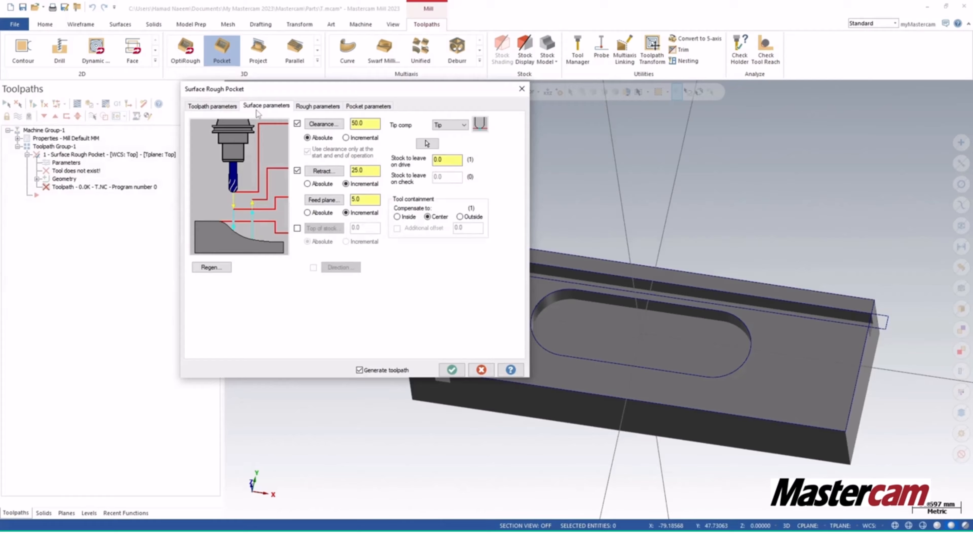
left_click(206, 108)
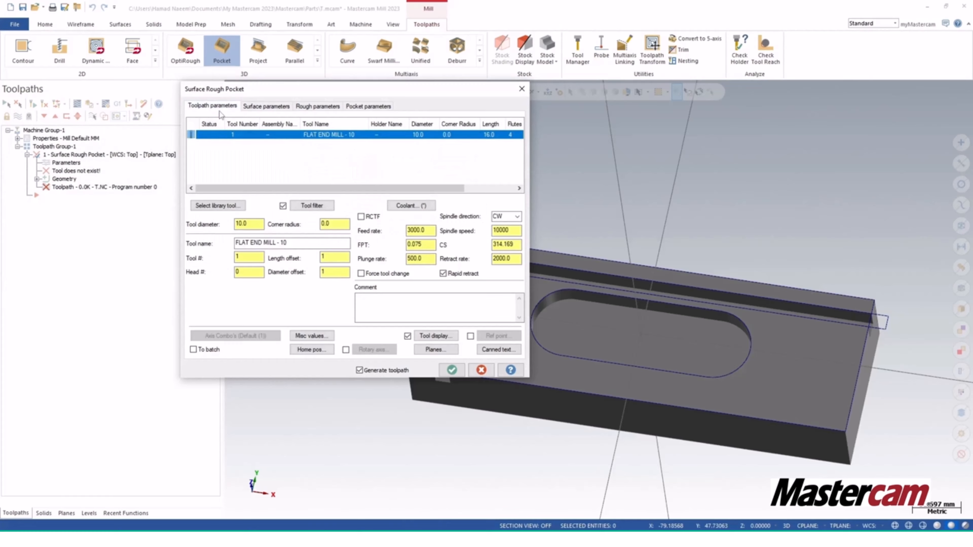
left_click(254, 108)
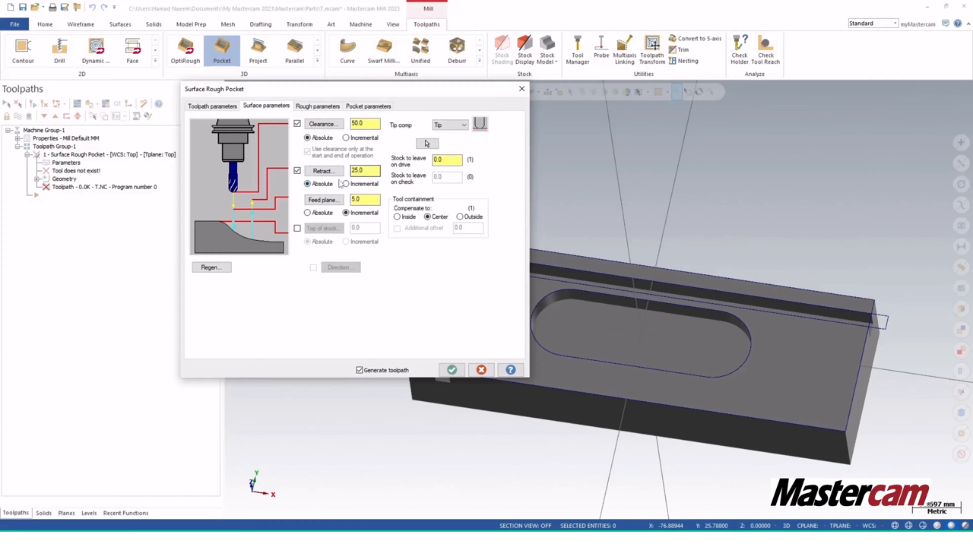
left_click(318, 184)
left_click(297, 124)
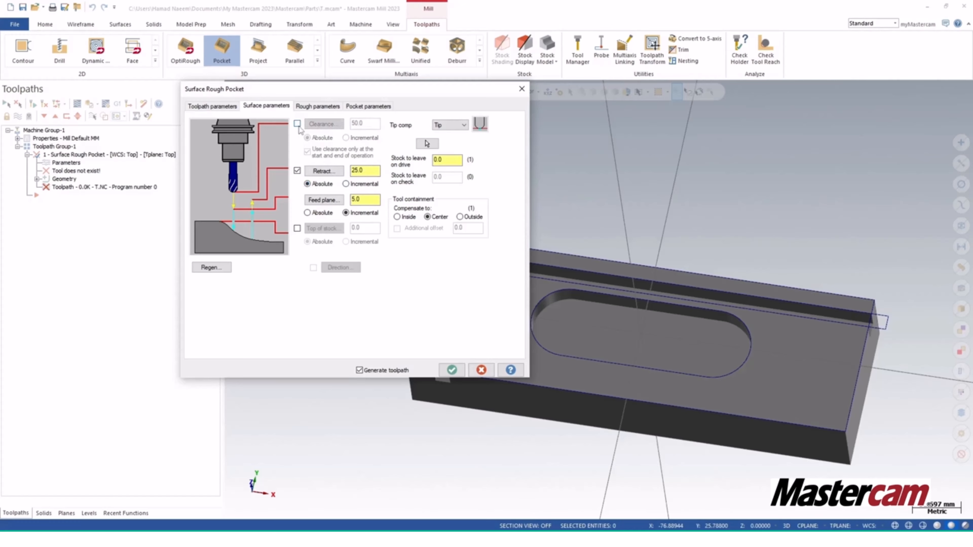
left_click(297, 124)
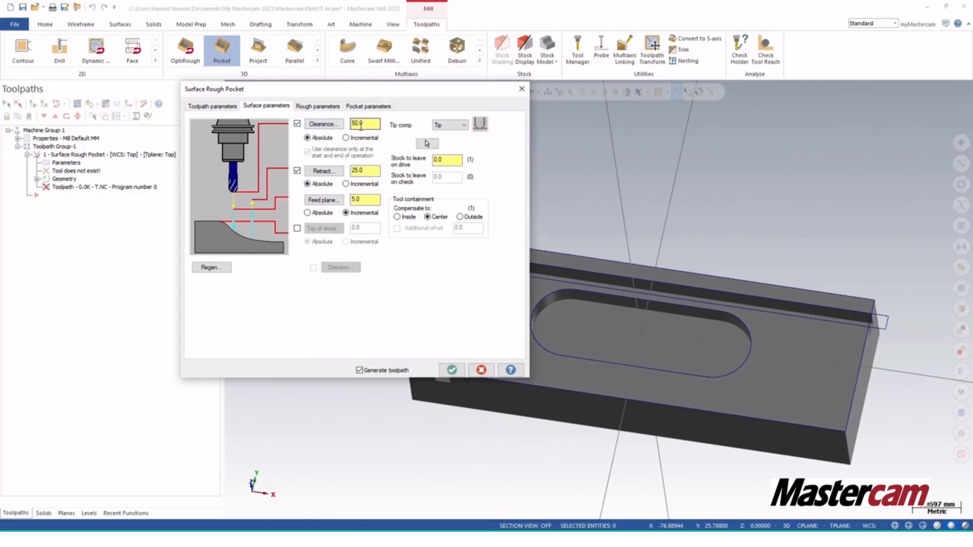
left_click_drag(372, 172, 338, 176)
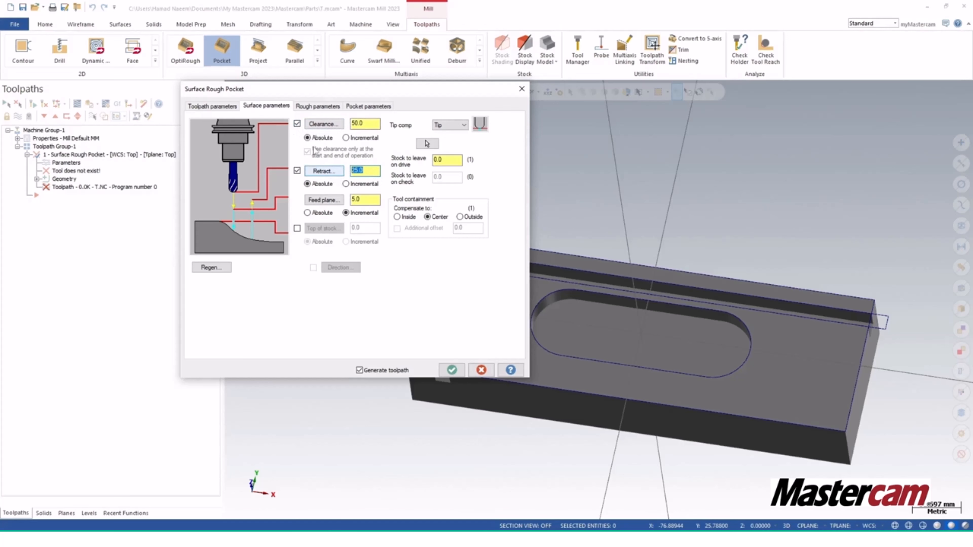
left_click(297, 126)
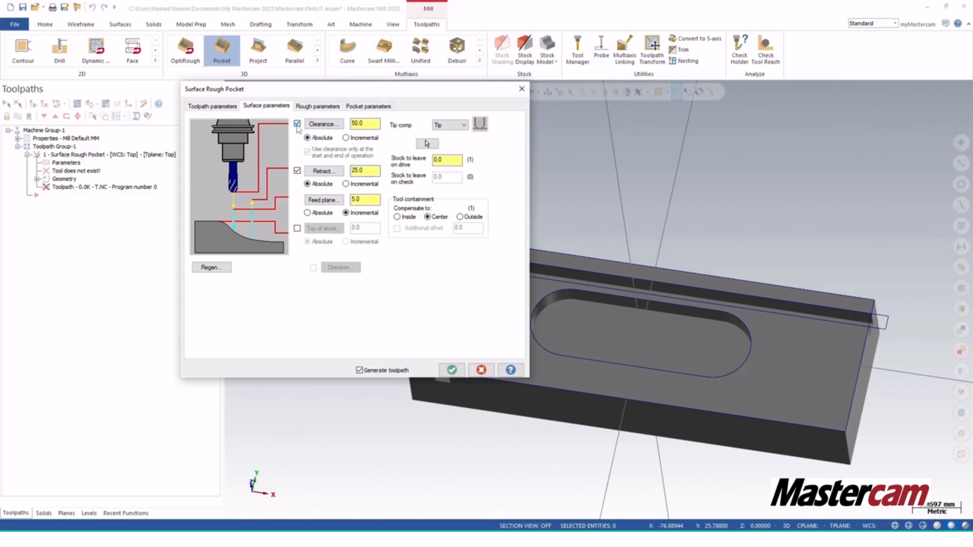
left_click(297, 125)
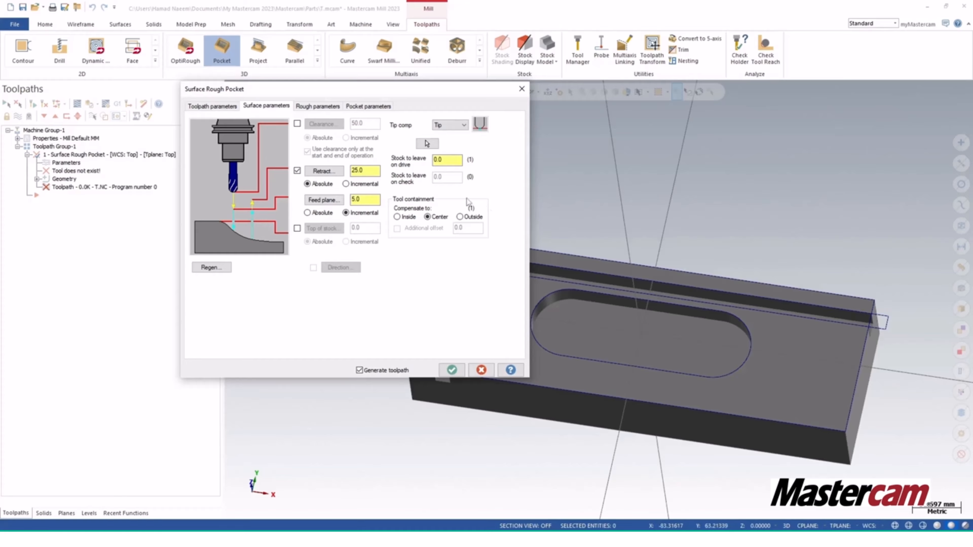
left_click(298, 124)
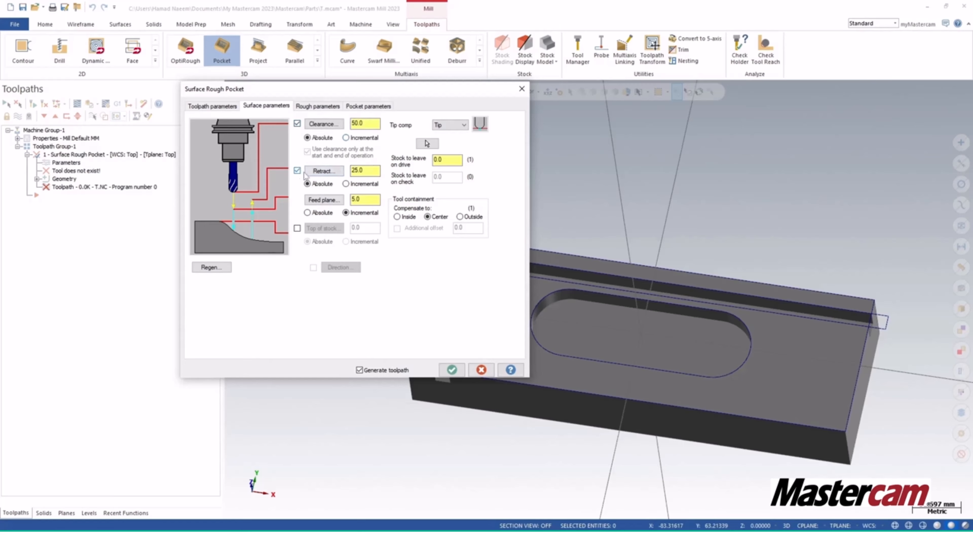
Set the feed plane to an absolute height of 2.0 mm.
double_click(371, 171)
left_click(317, 217)
double_click(366, 200)
type("2.0")
Set the tool containment to compensate inside the boundary.
left_click(405, 220)
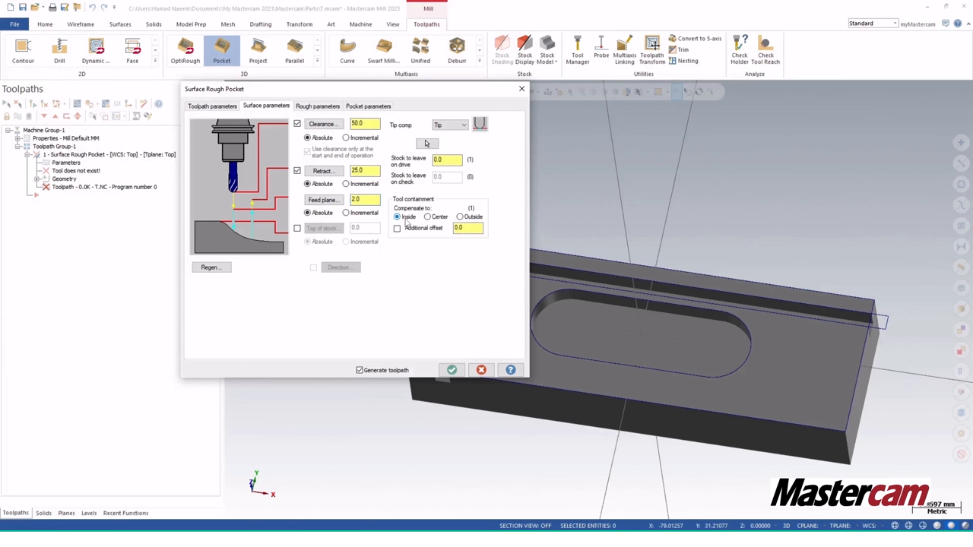
left_click(427, 217)
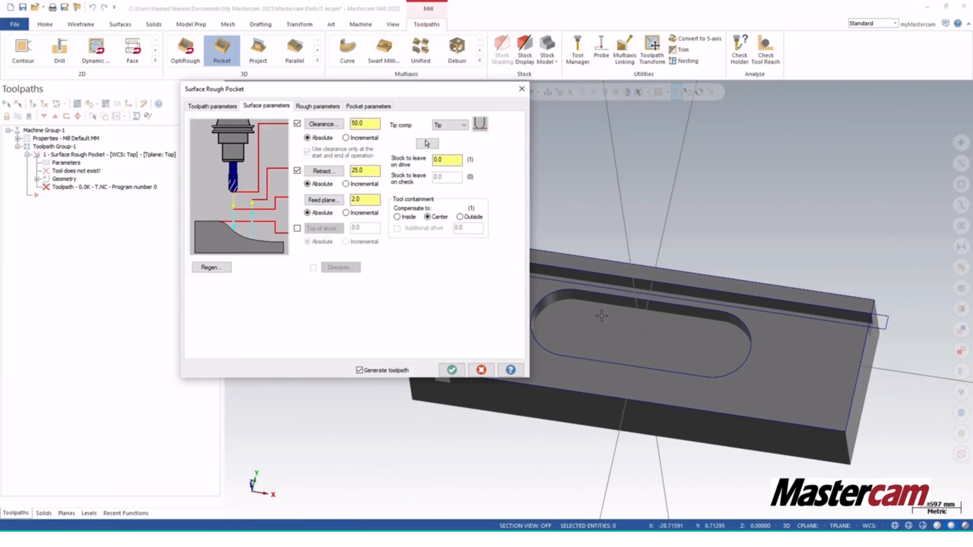
left_click(398, 217)
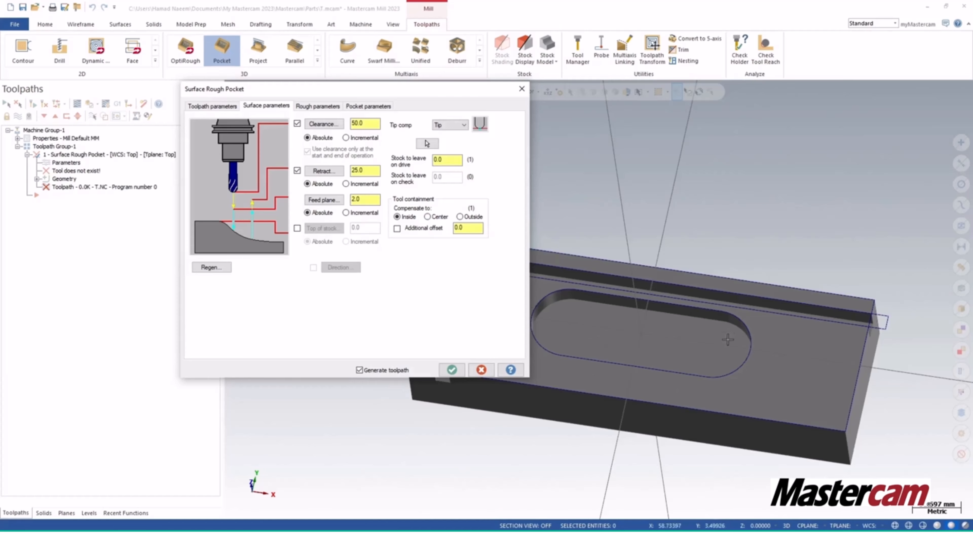
left_click(461, 217)
left_click(399, 217)
left_click_drag(452, 162, 426, 160)
Set the rough parameters to a total tolerance of 0.01 and a maximum stepdown of 0.5, and accept the incremental cut depths.
left_click(318, 107)
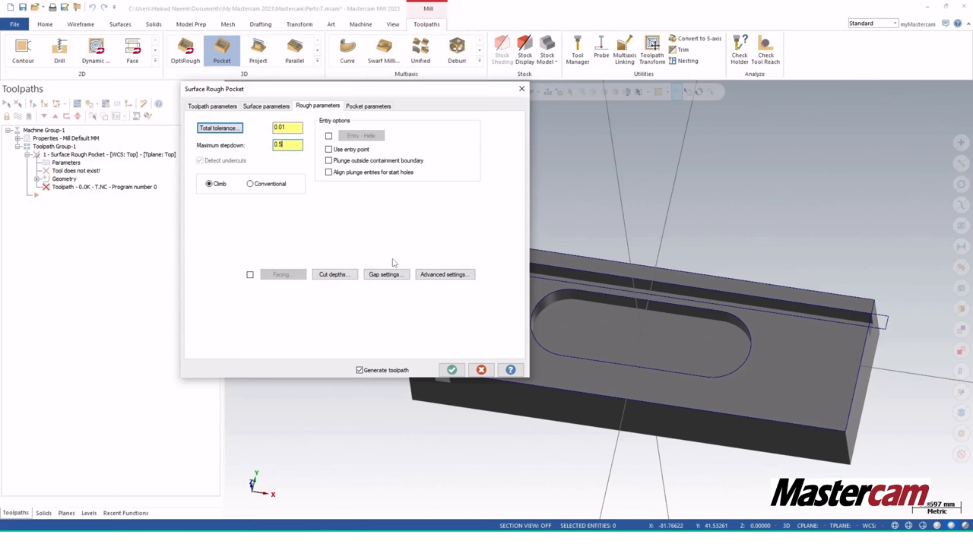
left_click(318, 276)
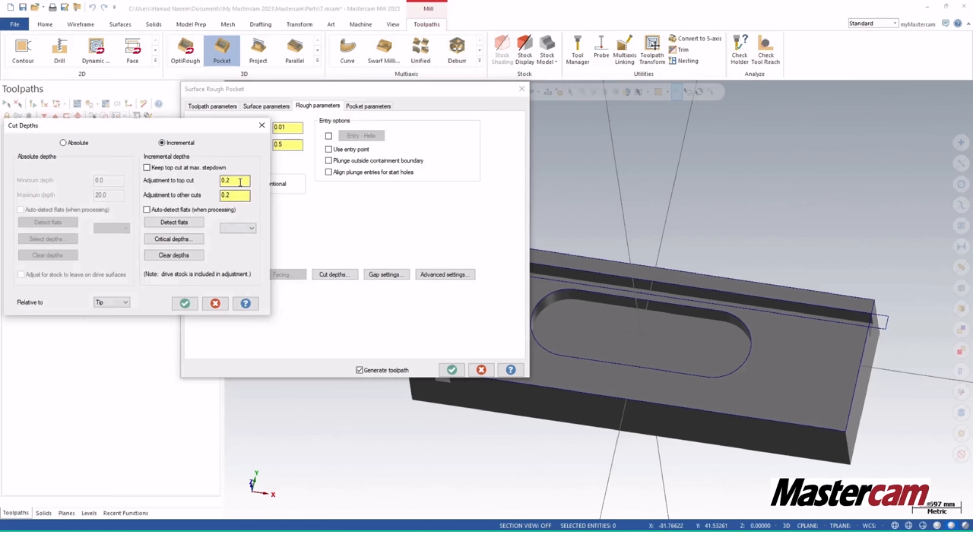
left_click(185, 303)
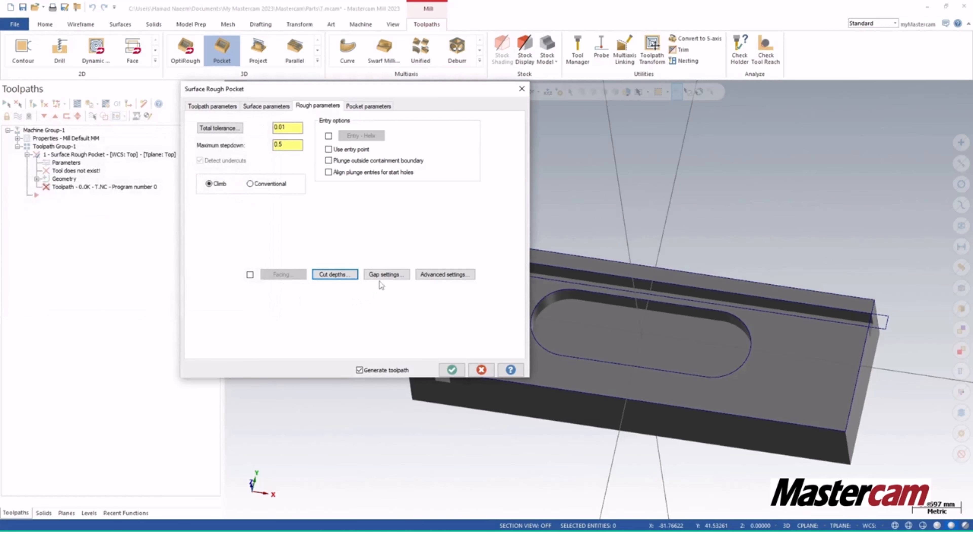
Set the gap settings to Smooth motion for small gaps and enable Optimize cut order.
left_click(385, 275)
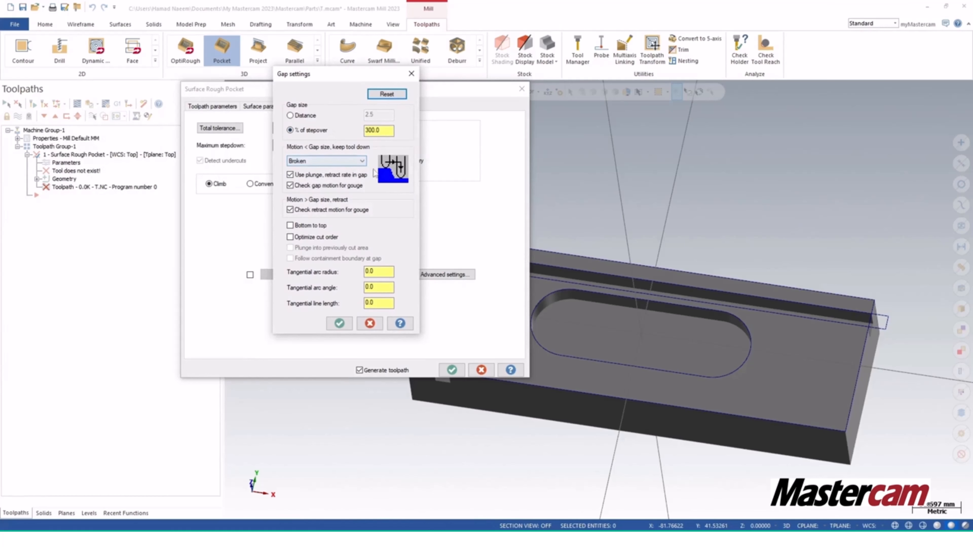
left_click(305, 162)
left_click(306, 183)
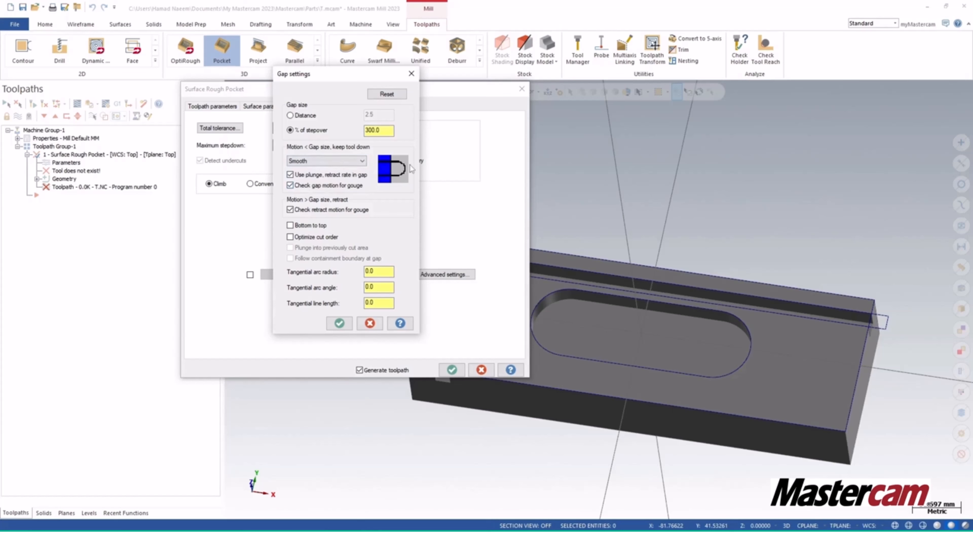
left_click(290, 237)
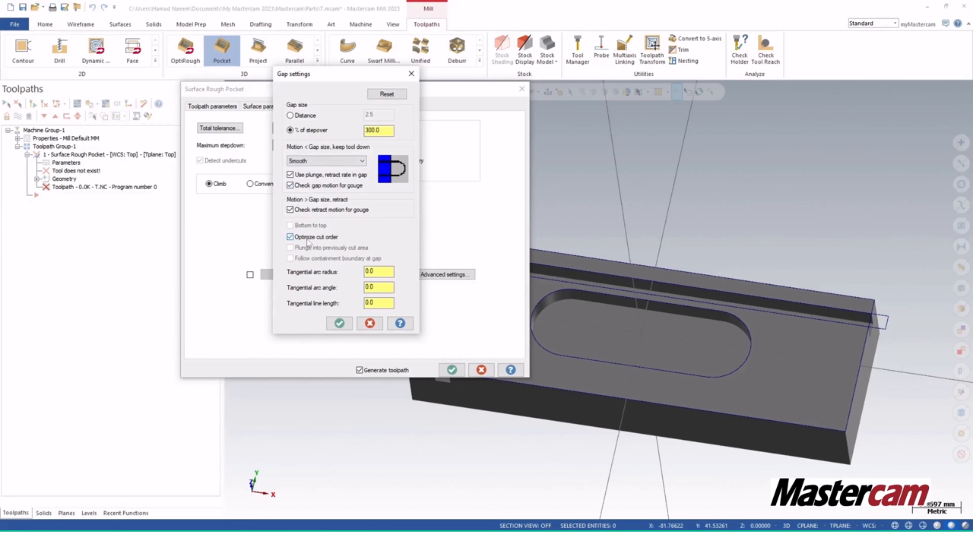
left_click(339, 323)
Choose Parallel Spiral as the roughing cutting method in the pocket parameters and generate the toolpath.
left_click(368, 106)
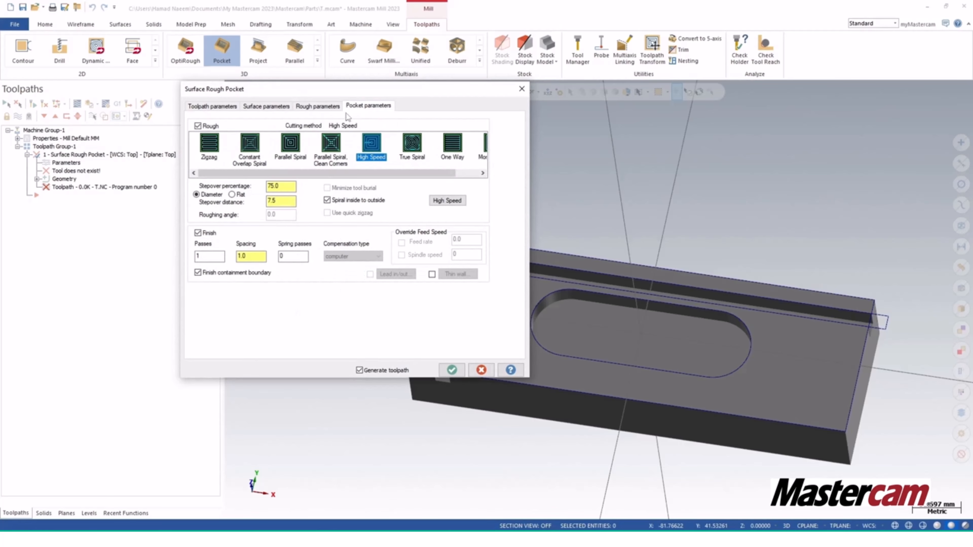
left_click_drag(332, 99, 488, 161)
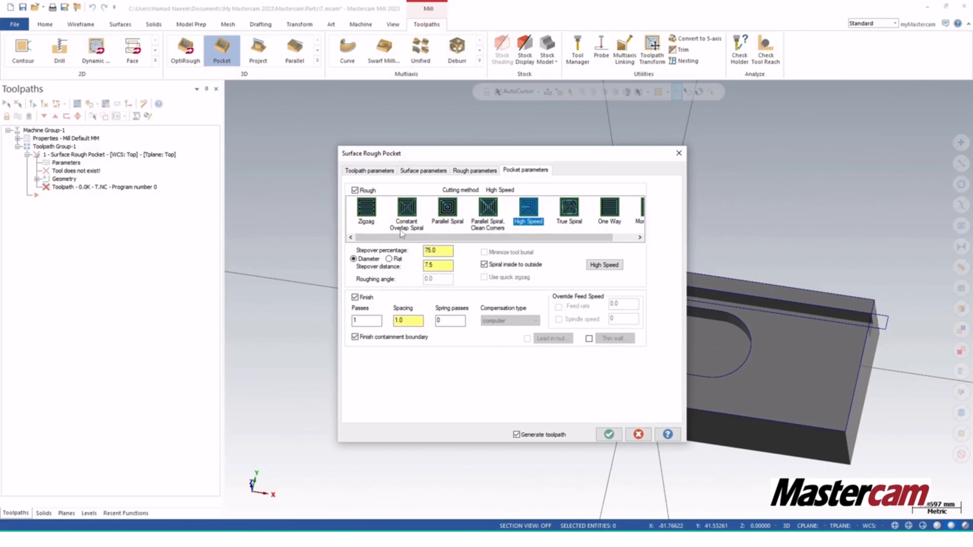
left_click(361, 213)
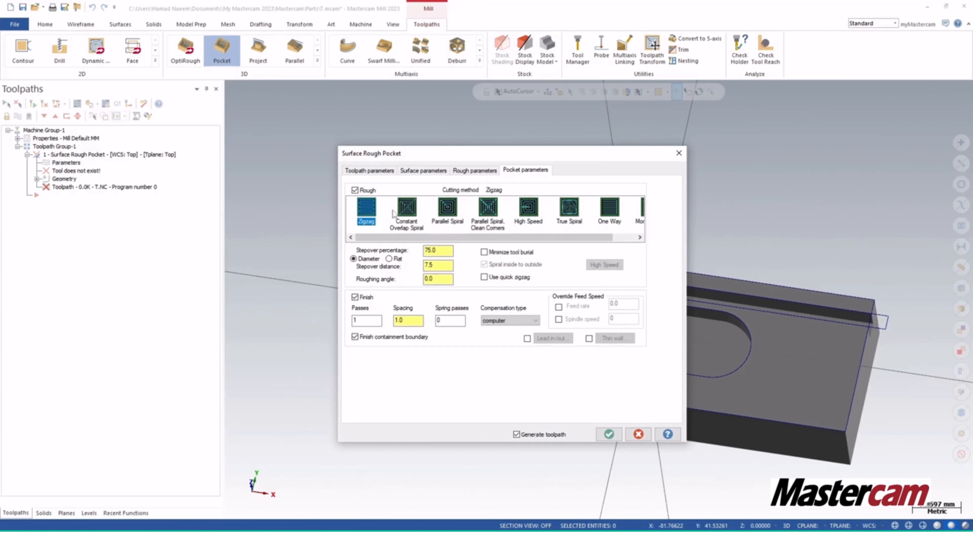
left_click(413, 215)
left_click(454, 214)
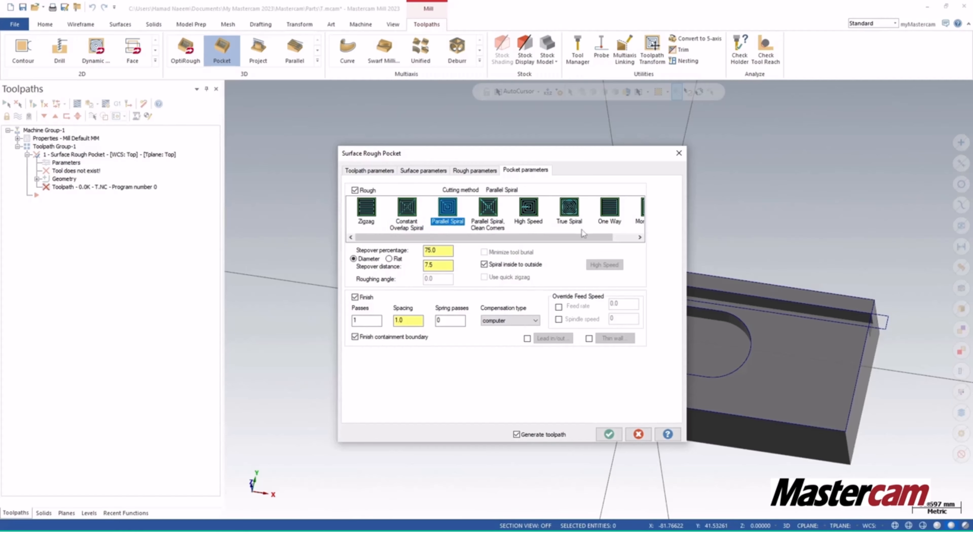
mouse_move(581, 230)
left_mouse_down()
mouse_move(626, 232)
mouse_move(588, 230)
left_mouse_up()
left_click(446, 251)
left_click_drag(446, 251, 401, 264)
left_click(610, 435)
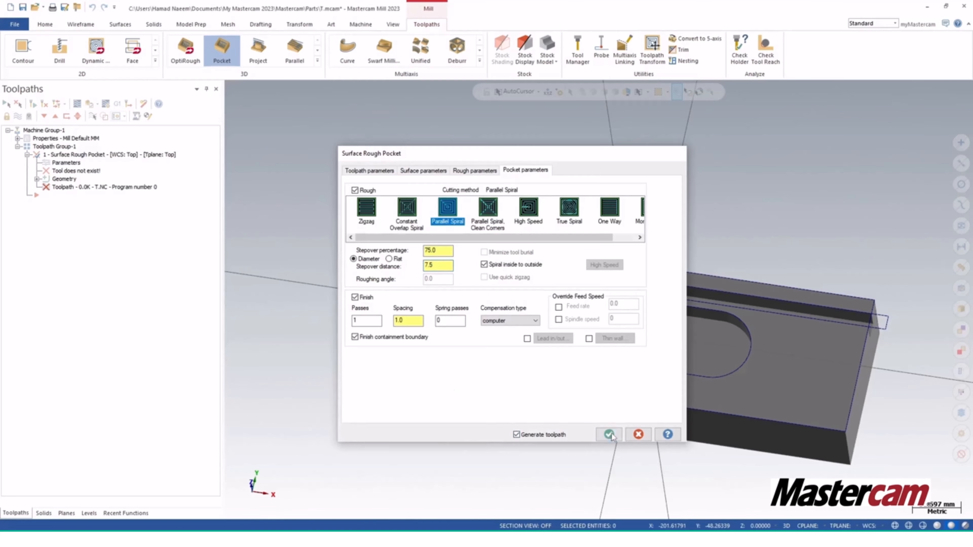
Reopen the rough pocket operation's parameters and switch its cut depths from incremental to absolute.
middle_click_drag(595, 445, 558, 414)
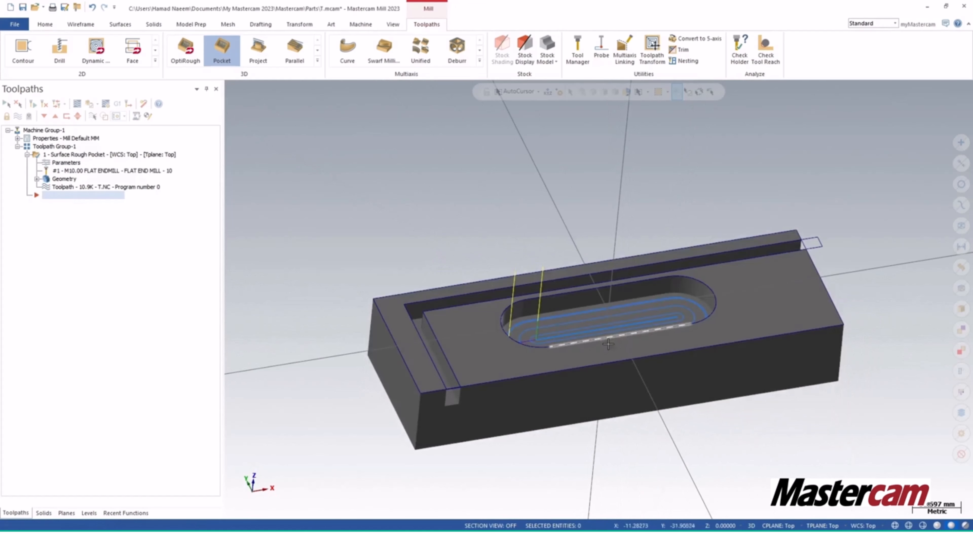
scroll(606, 324, "up", 3)
scroll(605, 324, "up", 4)
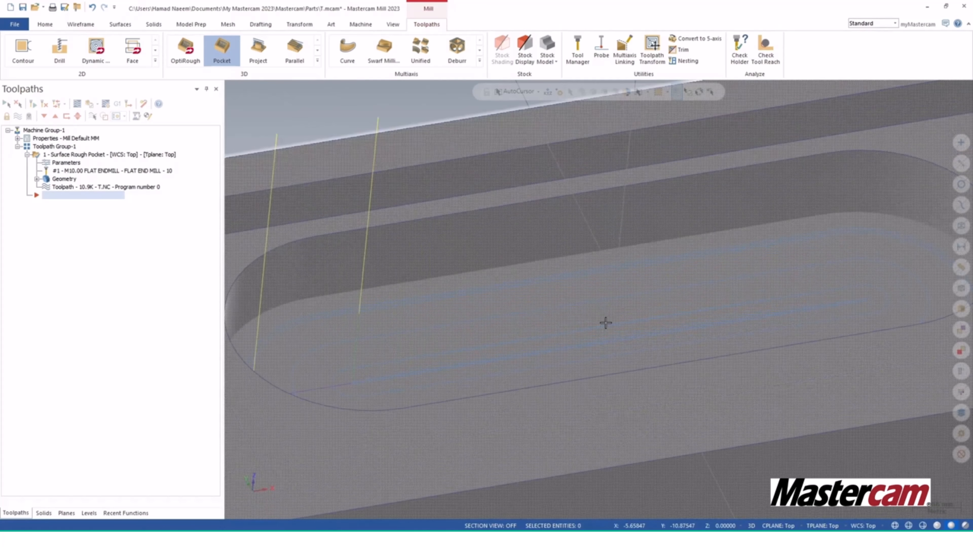
scroll(606, 322, "down", 5)
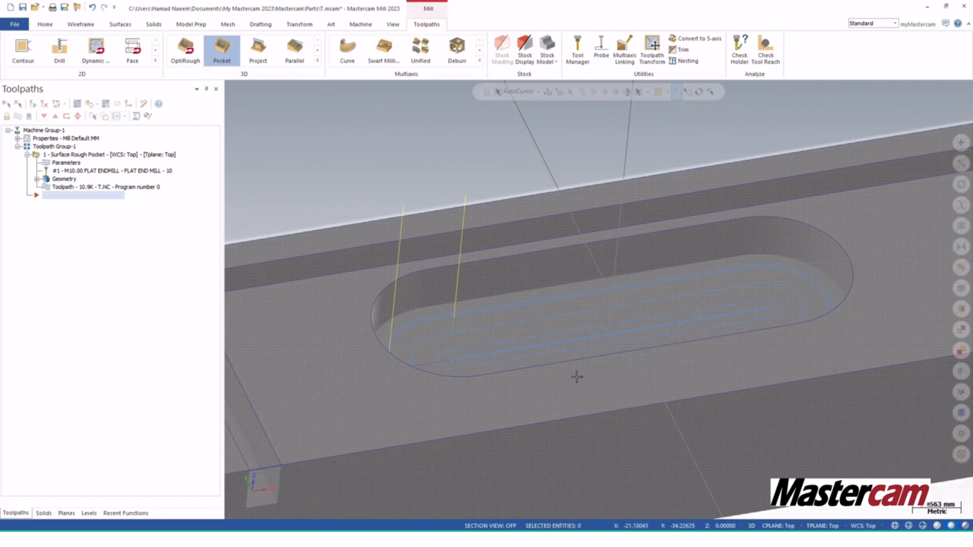
mouse_move(545, 365)
middle_mouse_down()
mouse_move(545, 391)
mouse_move(420, 323)
middle_mouse_up()
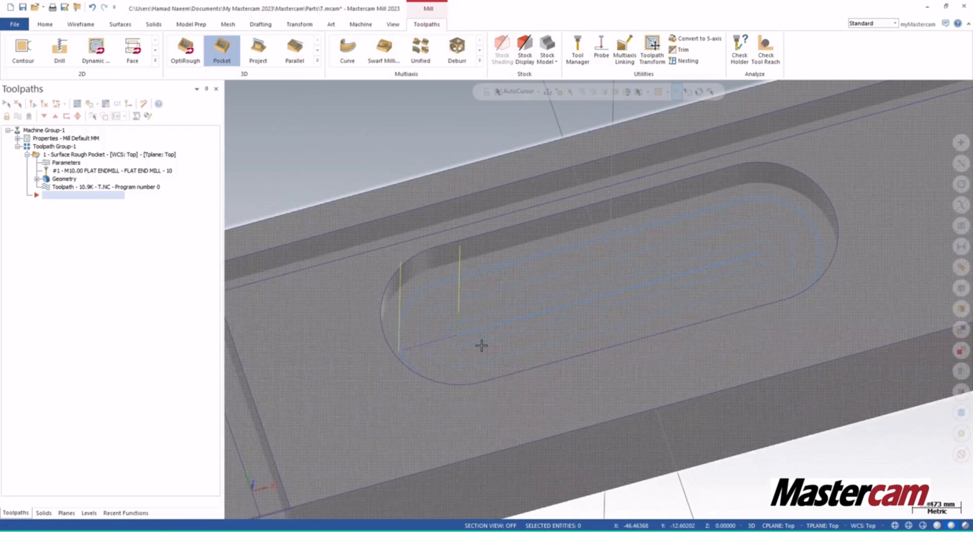
middle_click_drag(482, 344, 543, 331)
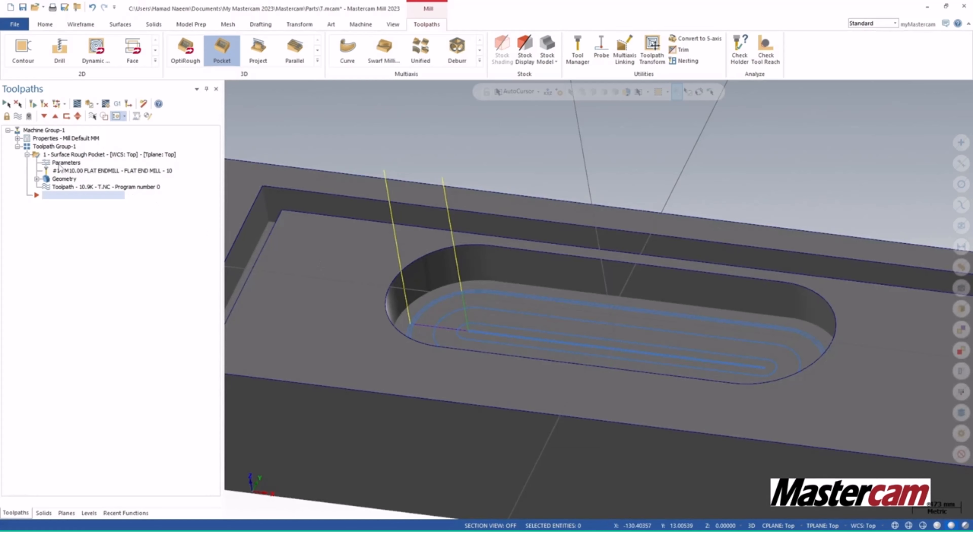
left_click(62, 164)
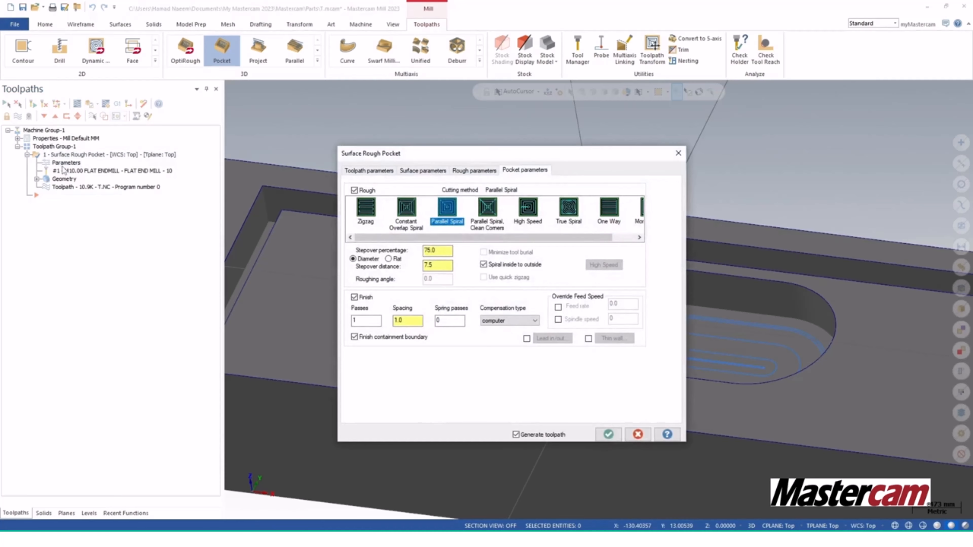
left_click(470, 174)
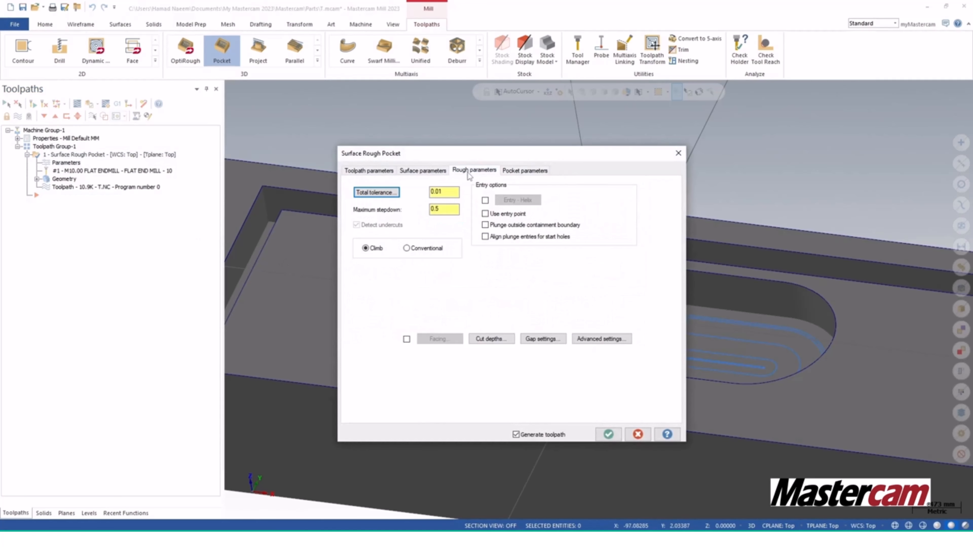
left_click(495, 343)
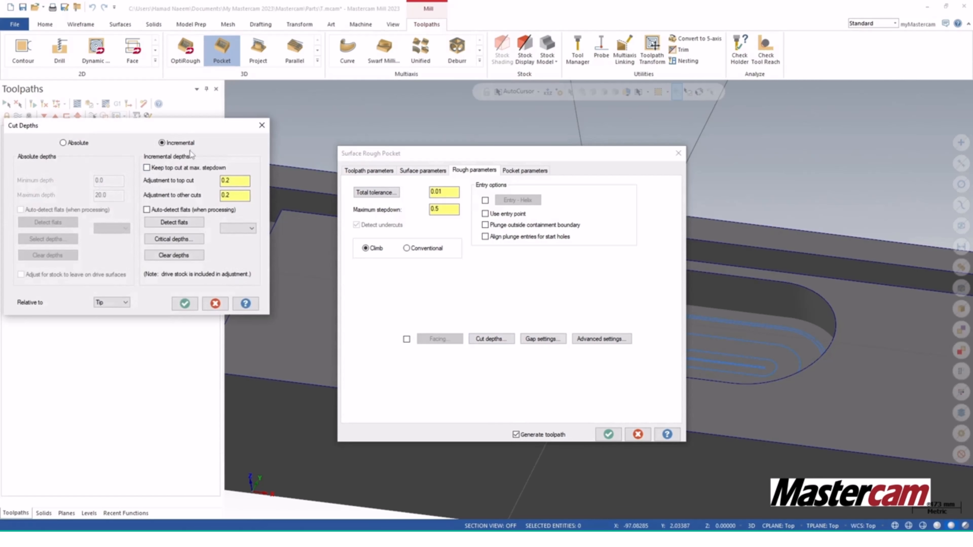
left_click_drag(173, 130, 280, 147)
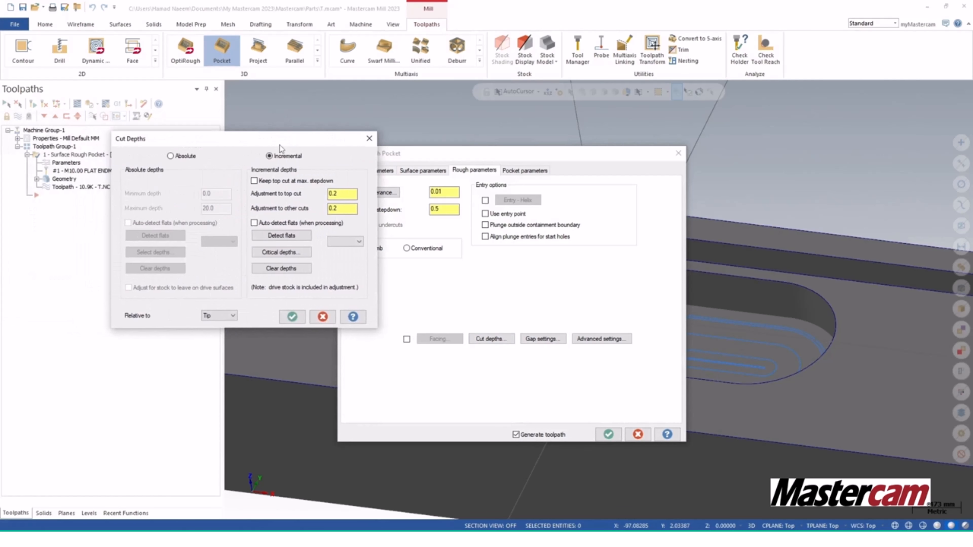
left_click(170, 156)
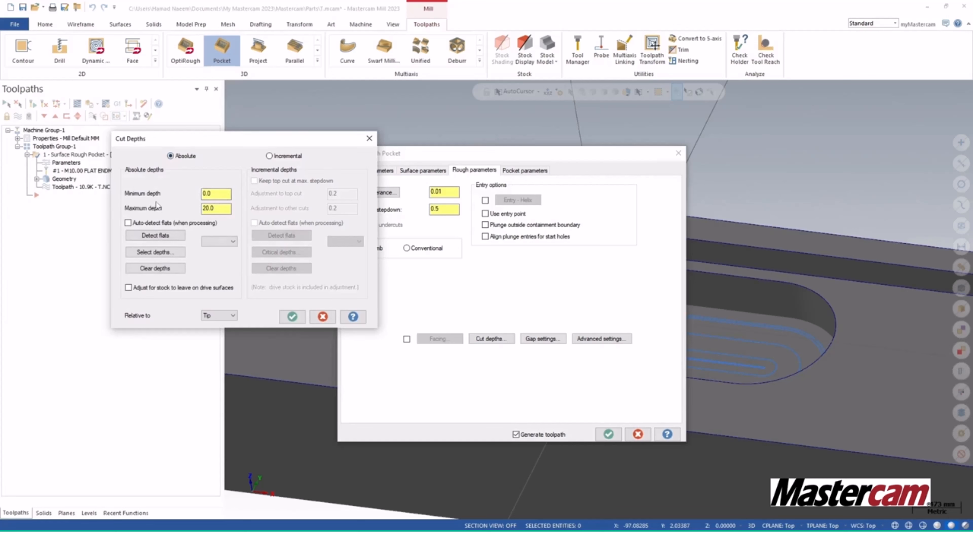
Reset the absolute minimum and maximum cut depths by selecting points on the pocket floor at -15.
left_click_drag(229, 198, 199, 193)
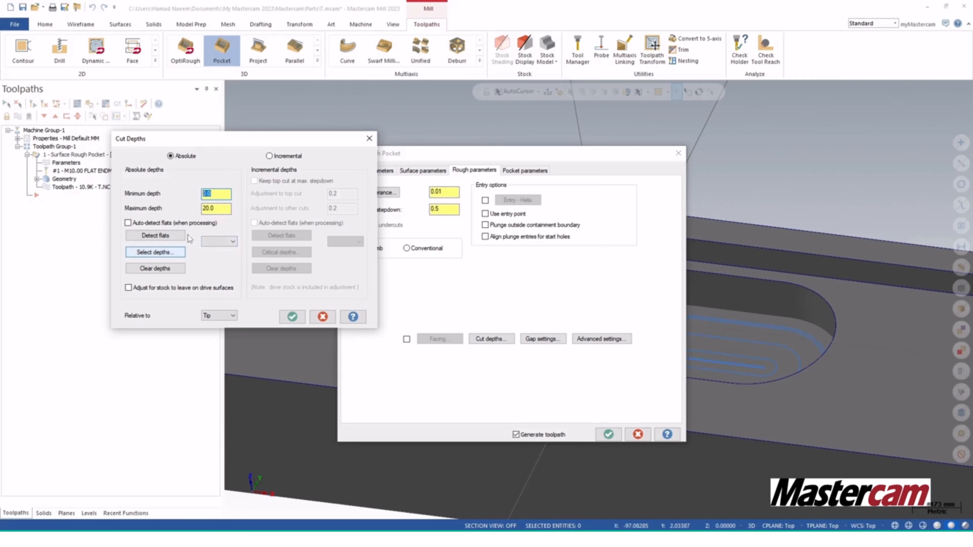
left_click_drag(221, 208, 179, 208)
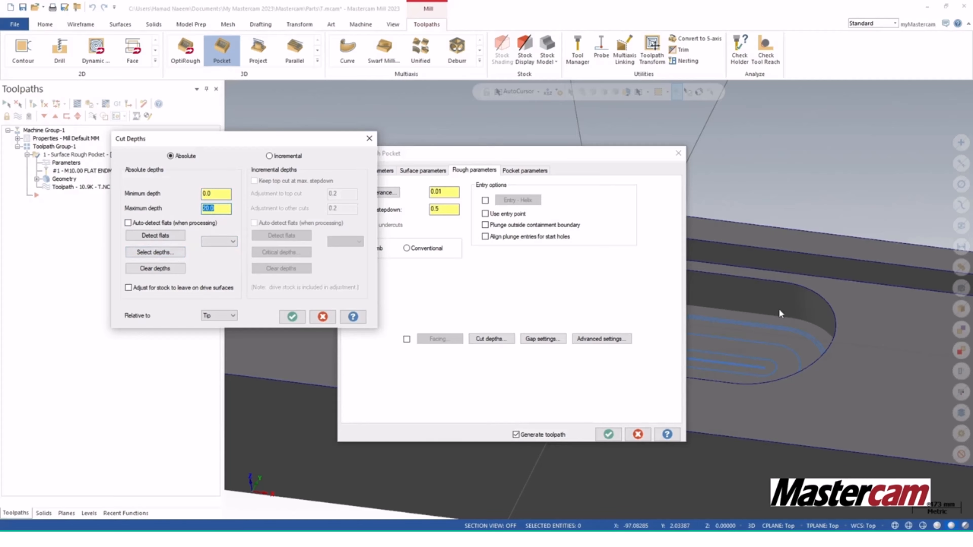
left_click(154, 252)
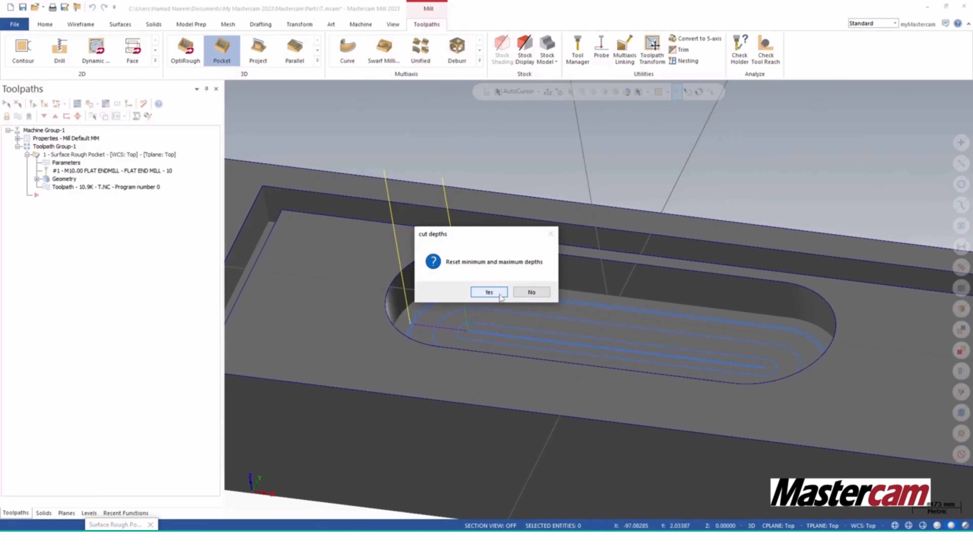
left_click(494, 292)
left_click(499, 283)
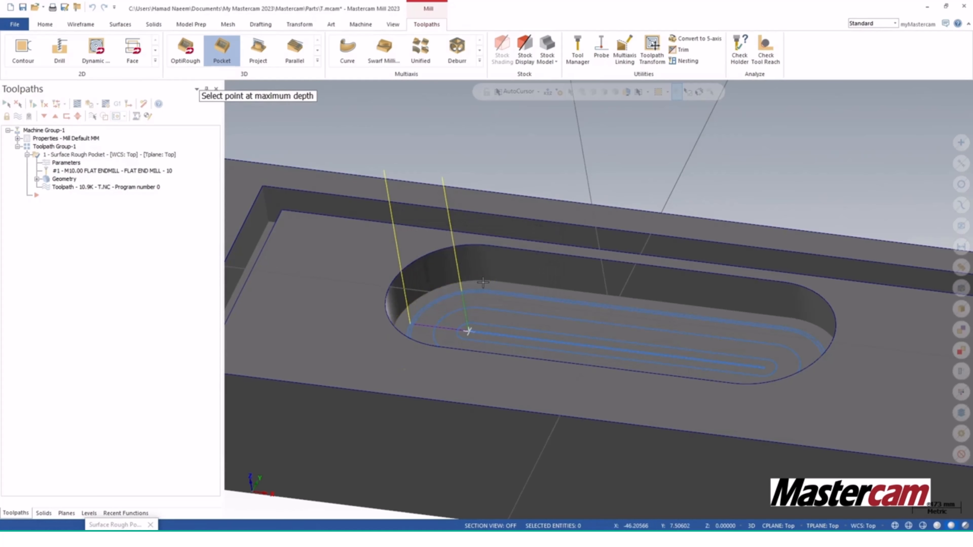
left_click(495, 283)
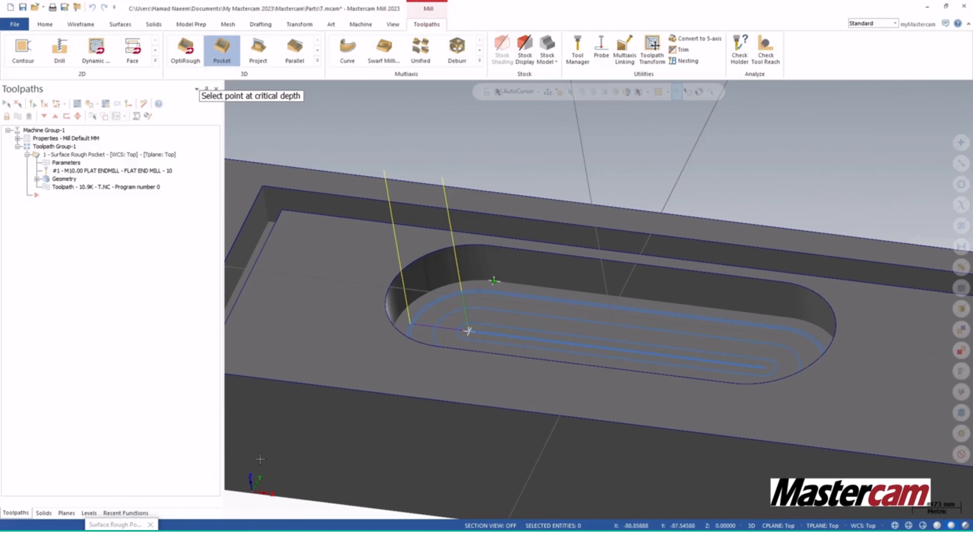
key("Escape")
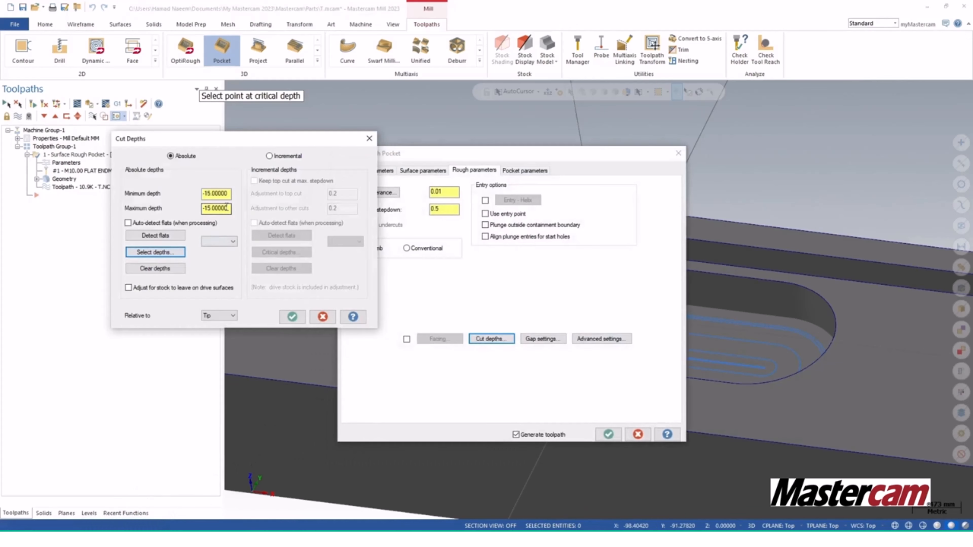
Set the absolute minimum depth to 0, accept the cut depths, and regenerate the rough pocket toolpath.
double_click(228, 194)
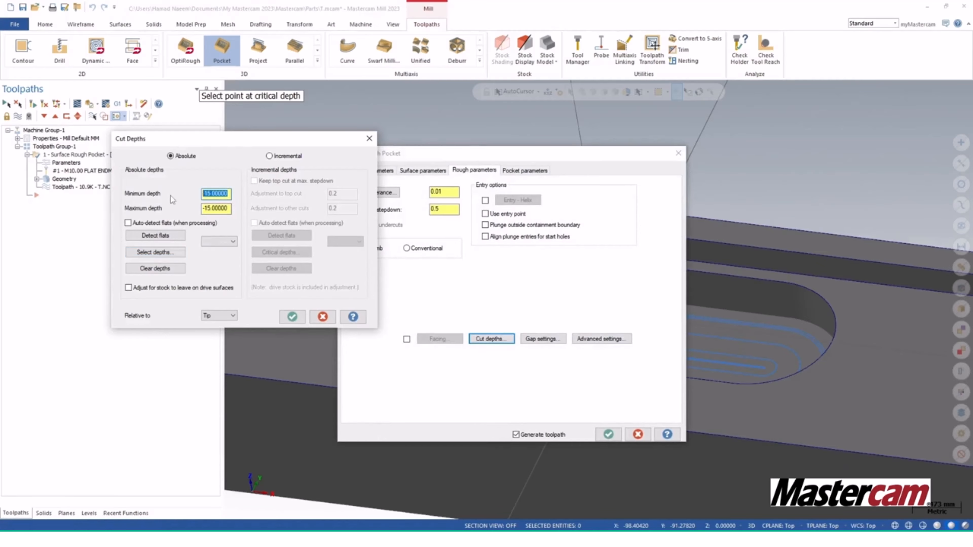
type("0")
key("Return")
key("Tab")
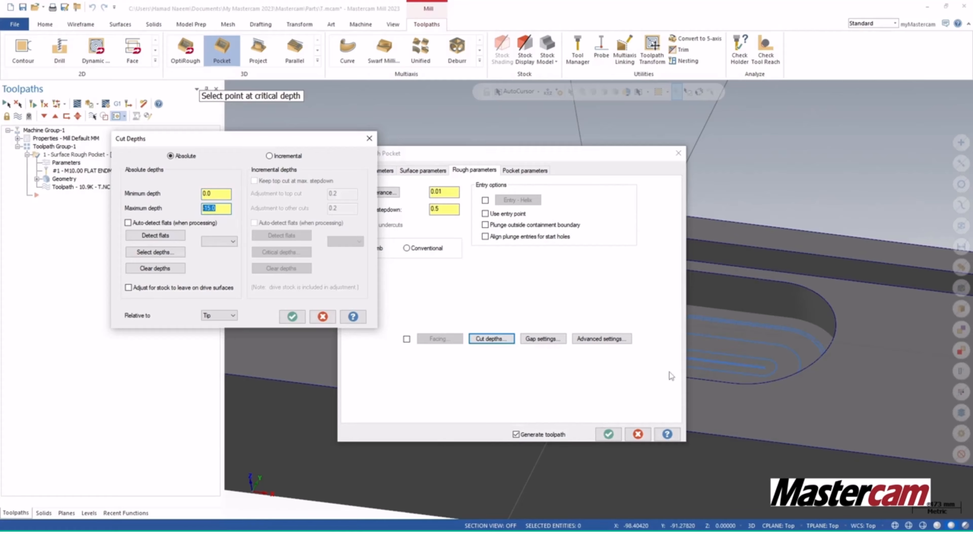
left_click(294, 321)
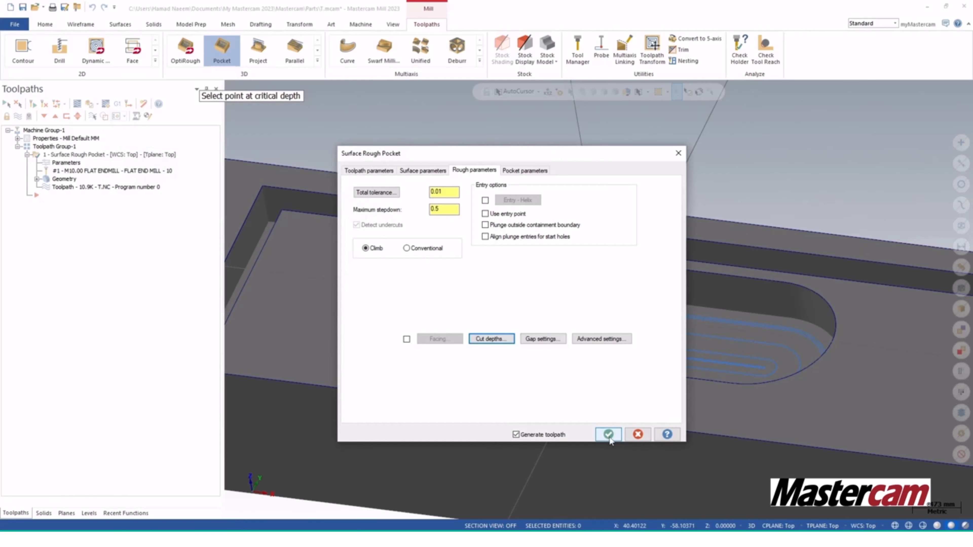
left_click(608, 435)
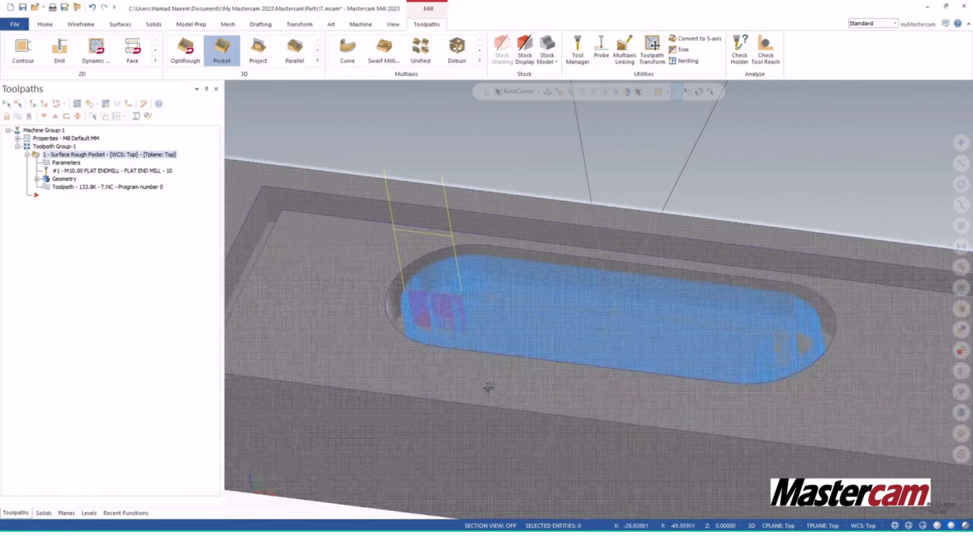
Examine the regenerated pocket toolpath's depth passes, entry moves and wall coverage from several angles.
middle_click_drag(488, 387, 554, 388)
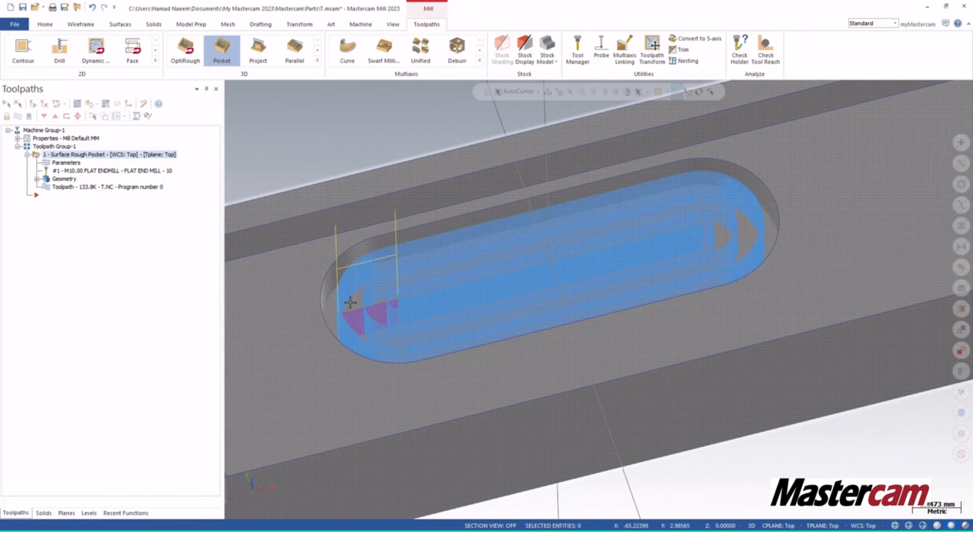
scroll(351, 302, "up", 5)
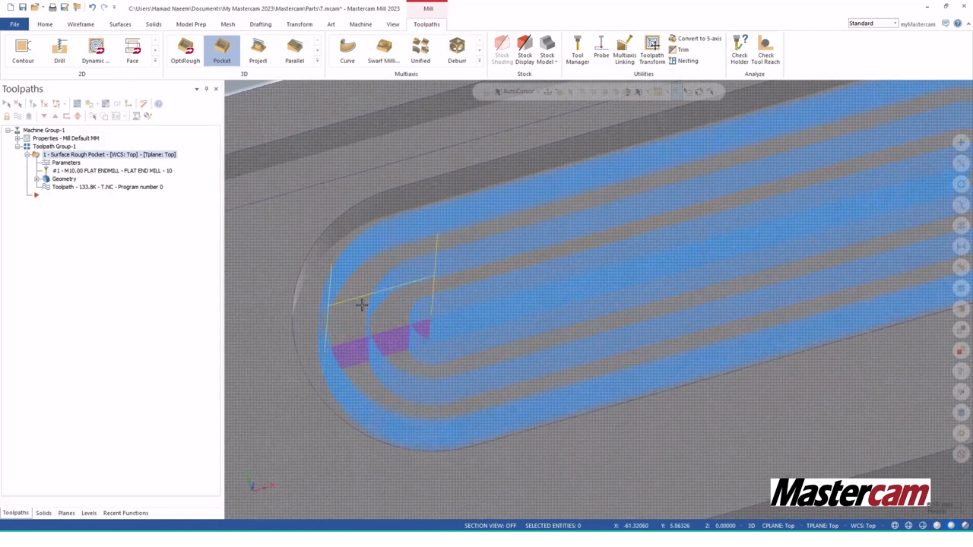
scroll(362, 305, "up", 5)
middle_click_drag(375, 368, 375, 322)
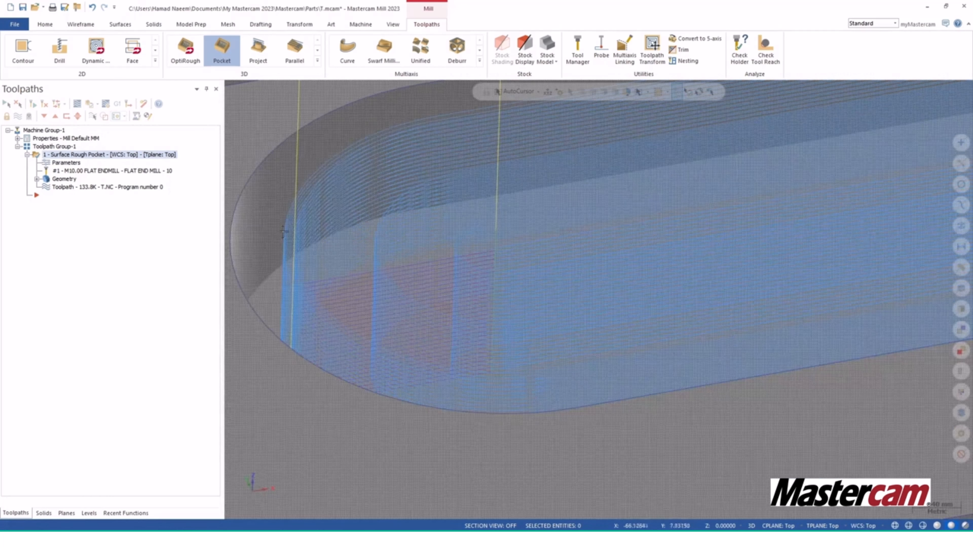
scroll(397, 229, "down", 5)
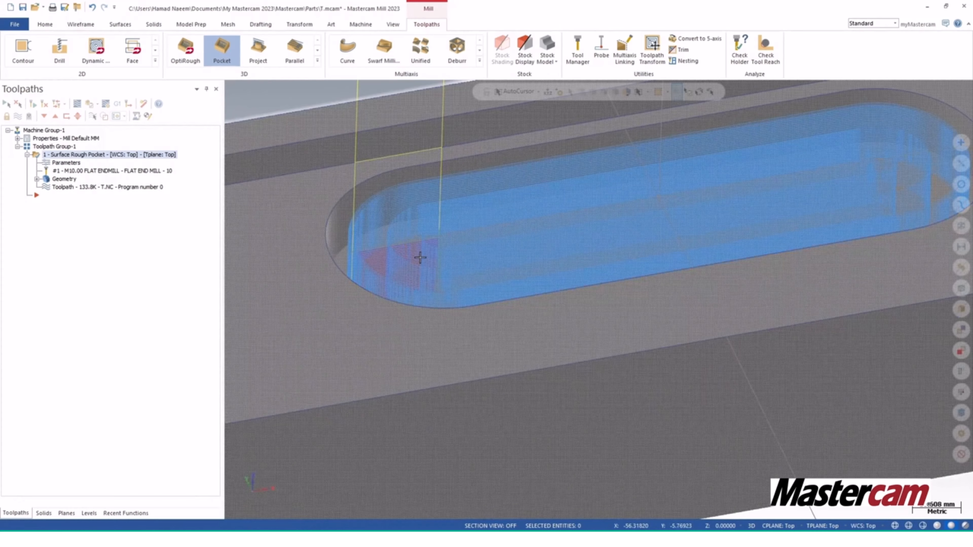
scroll(420, 257, "down", 5)
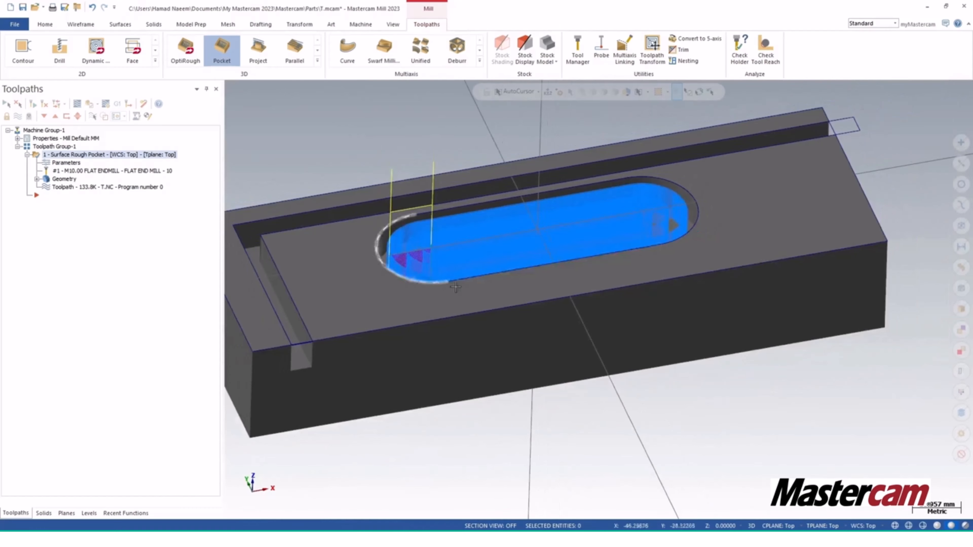
mouse_move(510, 255)
middle_mouse_down()
mouse_move(402, 267)
mouse_move(483, 293)
middle_mouse_up()
middle_click_drag(628, 300, 621, 328, "shift")
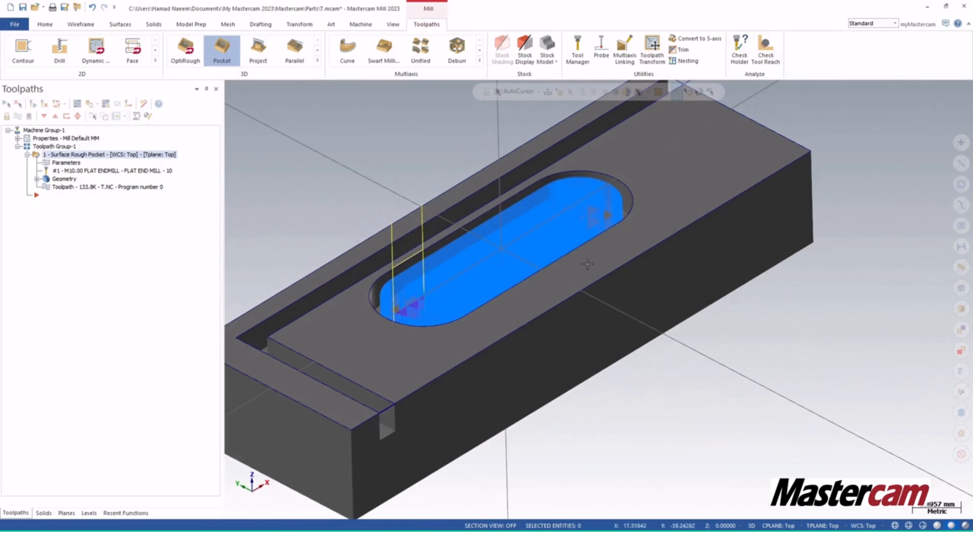
middle_click_drag(588, 279, 651, 312, "shift")
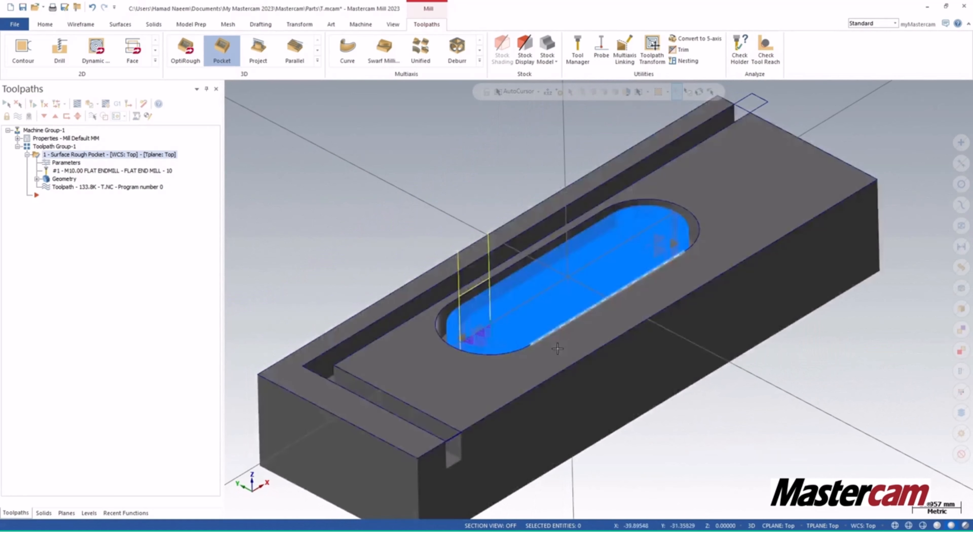
mouse_move(463, 459)
middle_mouse_down()
mouse_move(442, 438)
mouse_move(421, 450)
mouse_move(447, 440)
middle_mouse_up()
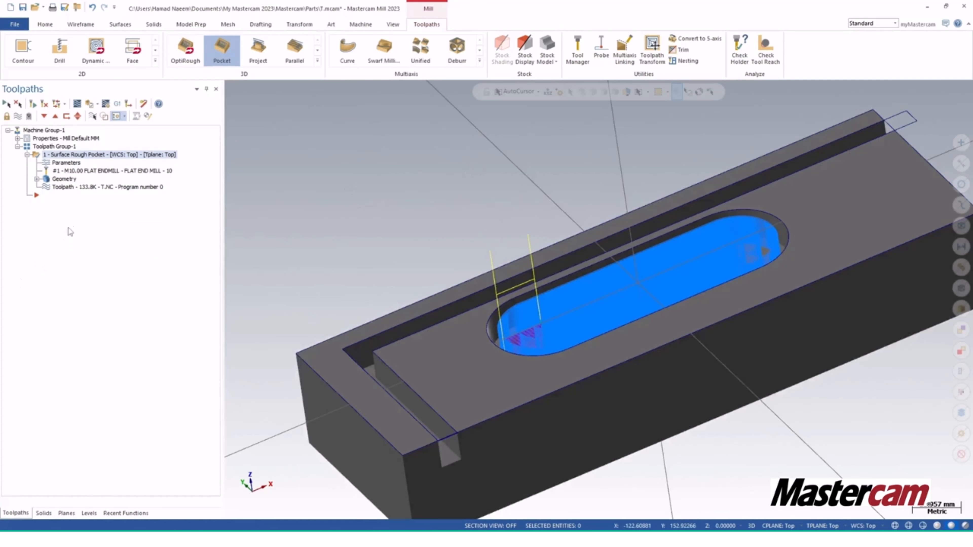
right_click(71, 220)
mouse_move(108, 230)
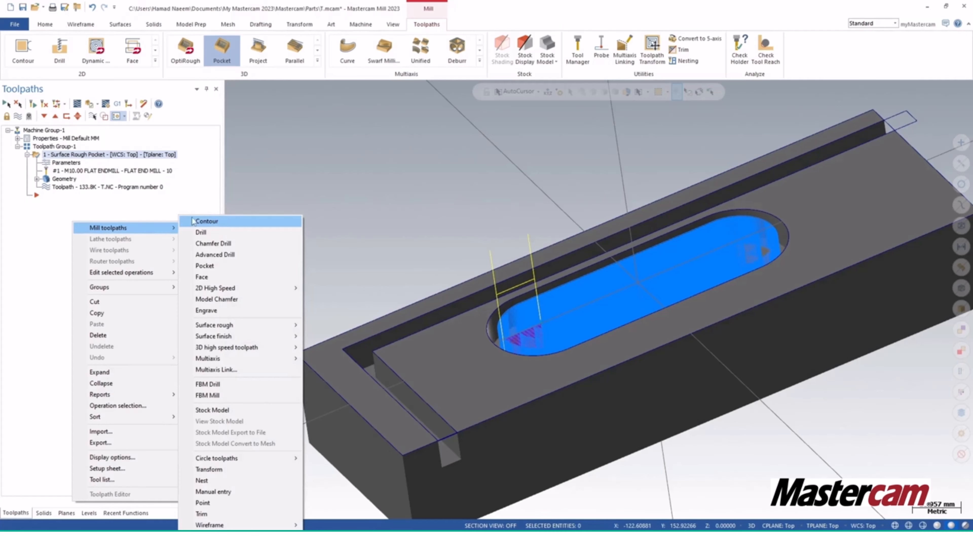
left_click(157, 210)
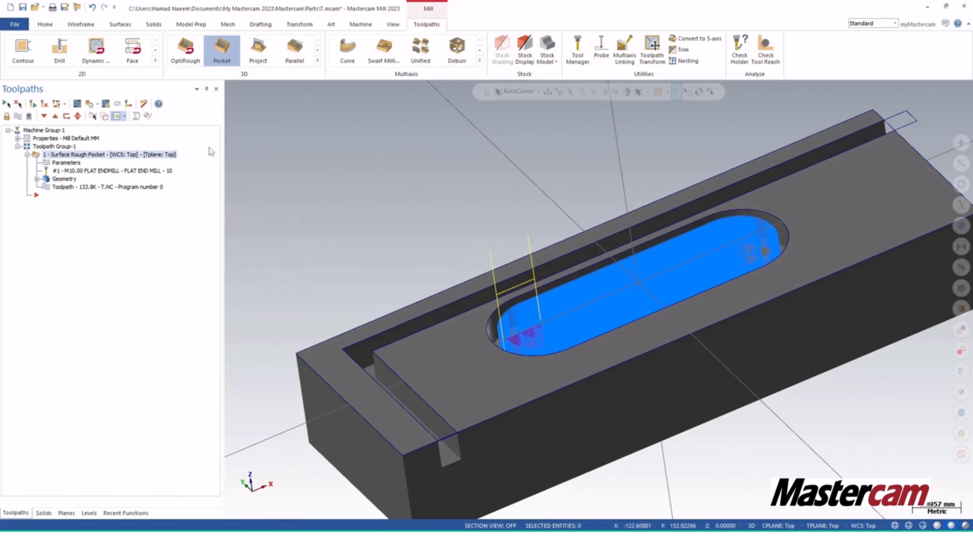
Start a second 3D rough Pocket toolpath and select the L-shaped channel's floor as the drive face.
left_click(318, 61)
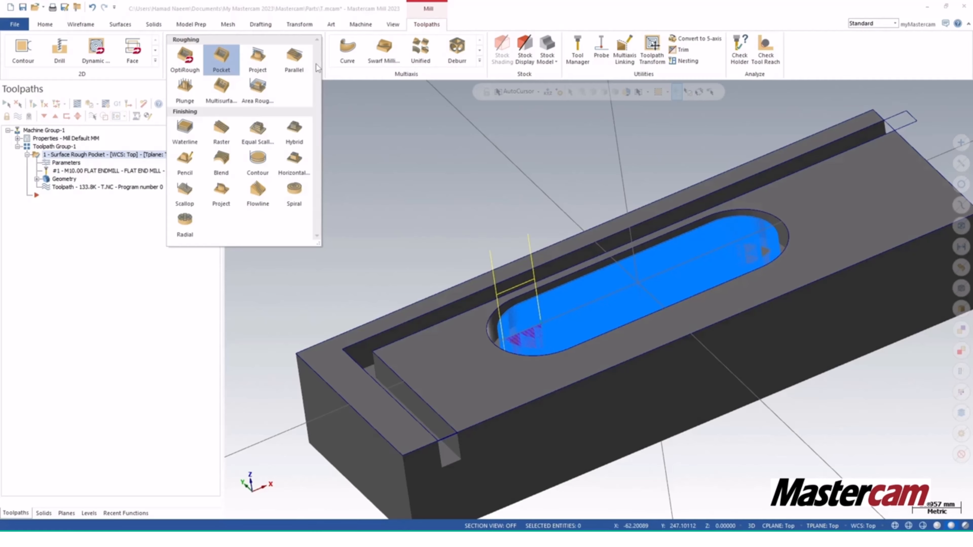
left_click(229, 68)
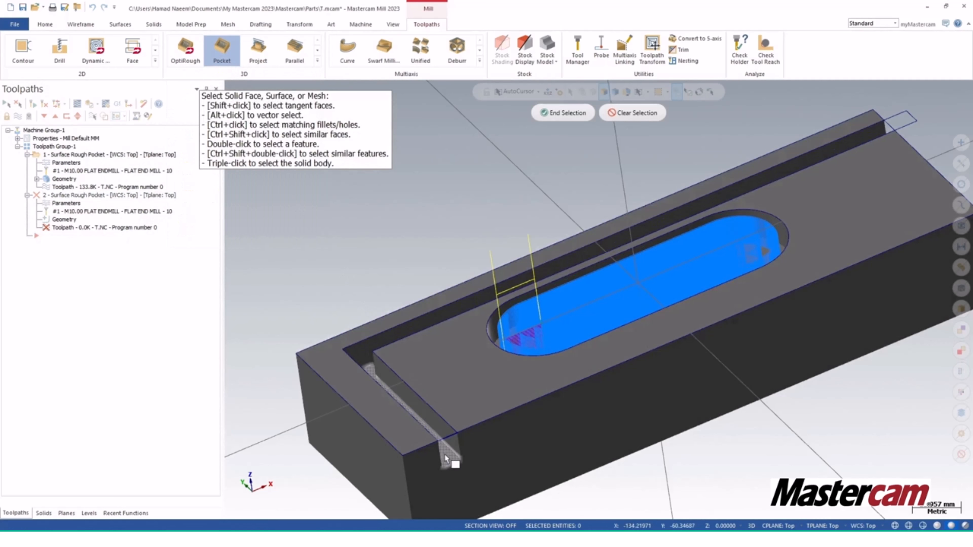
left_click(452, 458)
middle_click_drag(662, 278, 736, 213)
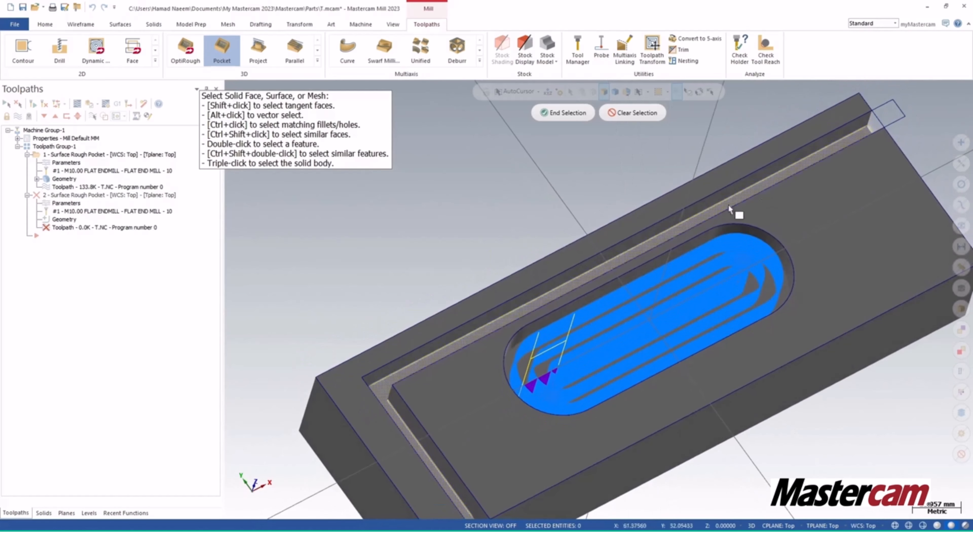
left_click(546, 115)
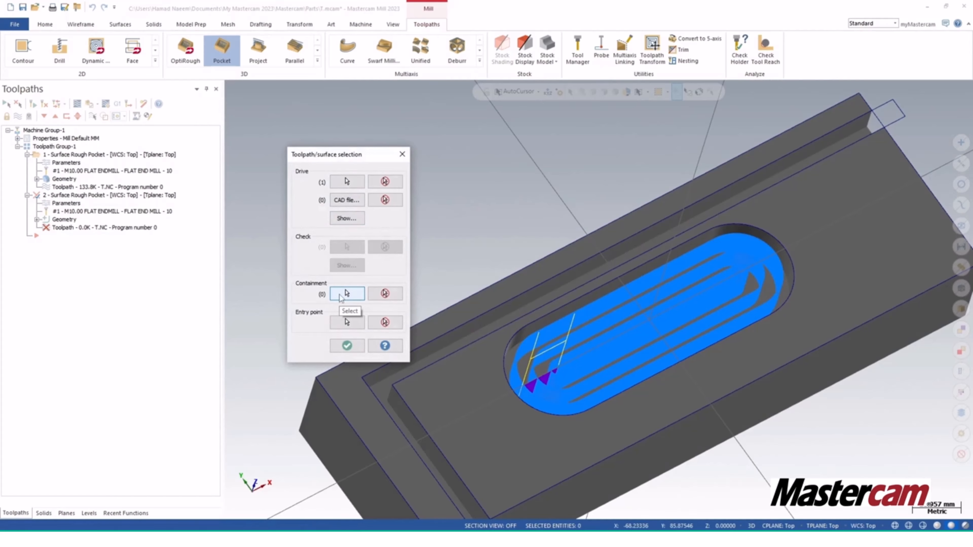
Chain the L-shaped channel's outline as the containment boundary and accept the toolpath geometry.
left_click(346, 294)
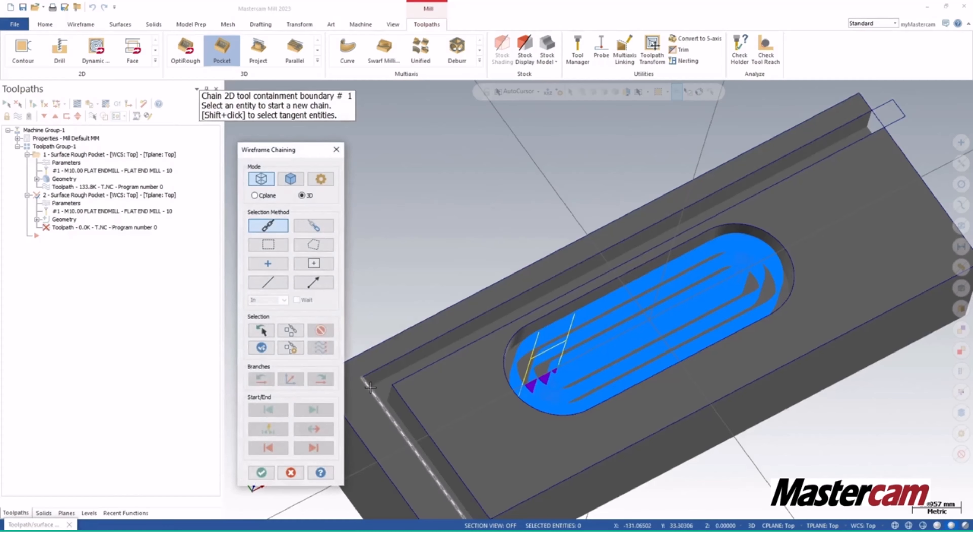
left_click(366, 375)
scroll(458, 337, "down", 1)
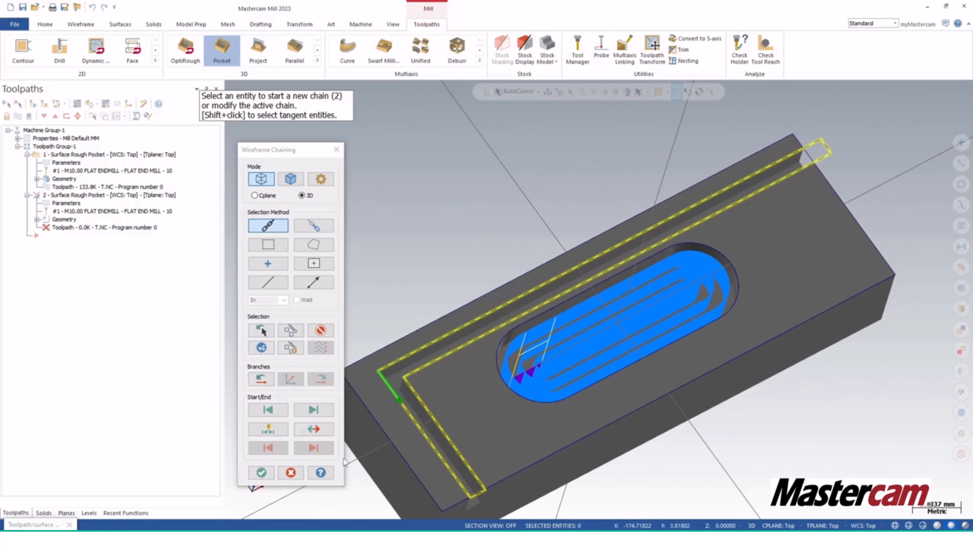
left_click(262, 475)
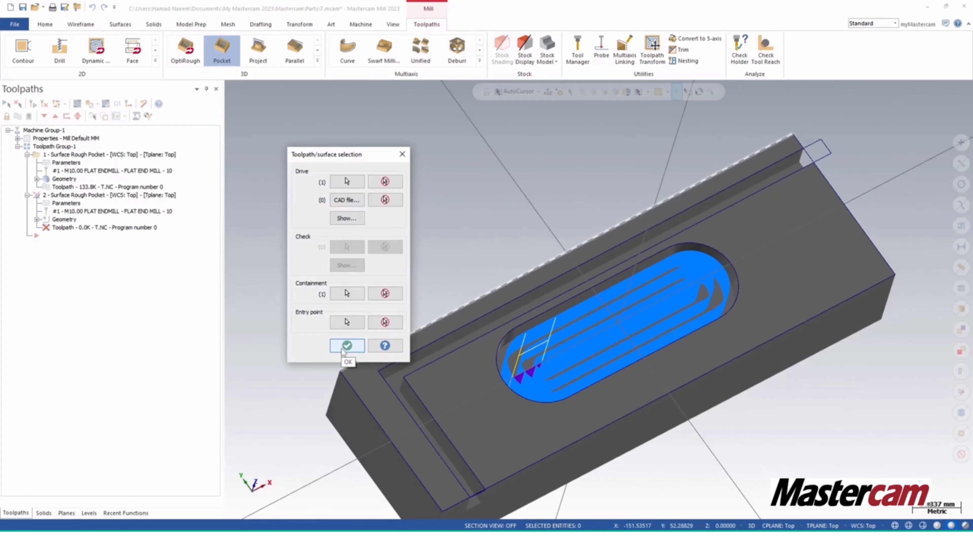
left_click(344, 347)
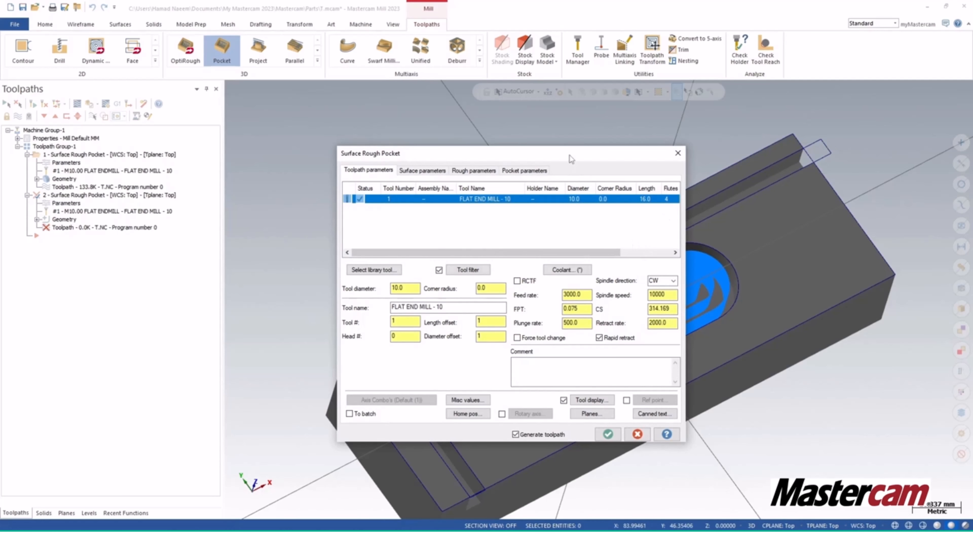
Accept the channel pocket's parameters with the FLAT END MILL - 10 and generate its toolpath.
left_click_drag(571, 157, 406, 160)
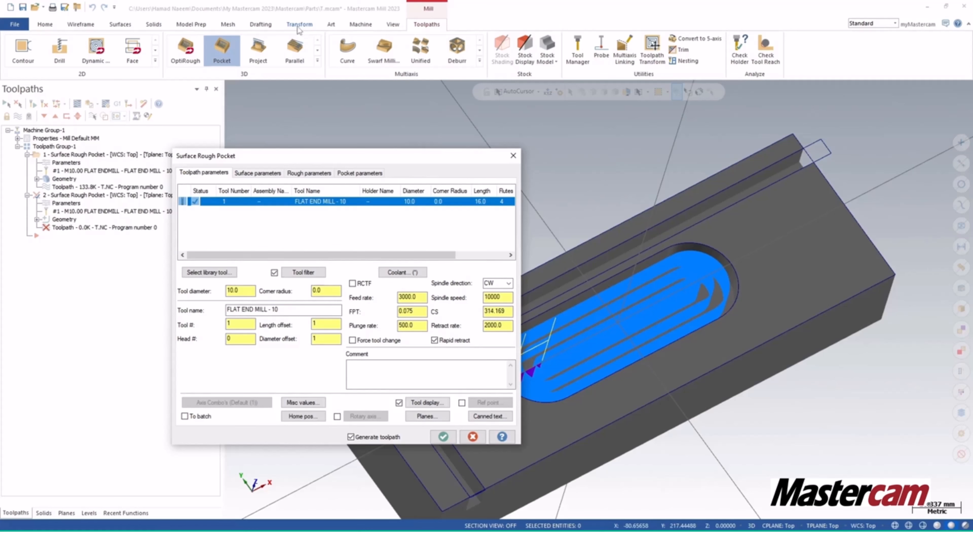
left_click(261, 25)
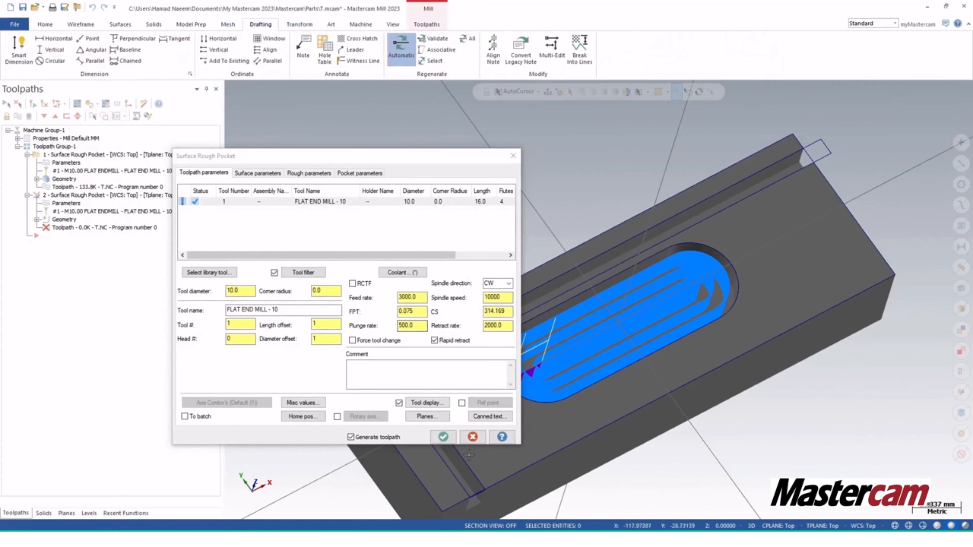
left_click(478, 437)
left_click(479, 438)
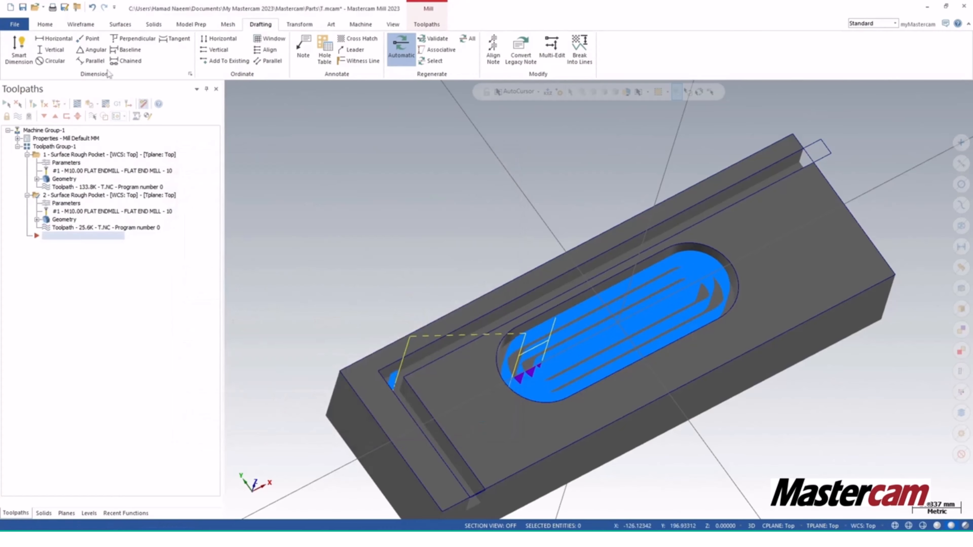
Dimension the channel's width at the open end of its outline beyond the block's edge.
left_click(15, 55)
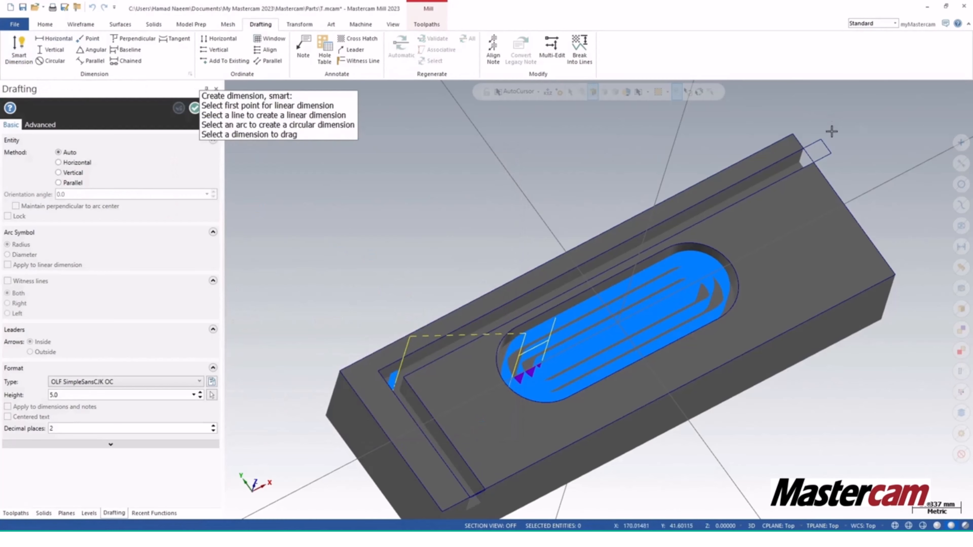
left_click(841, 141)
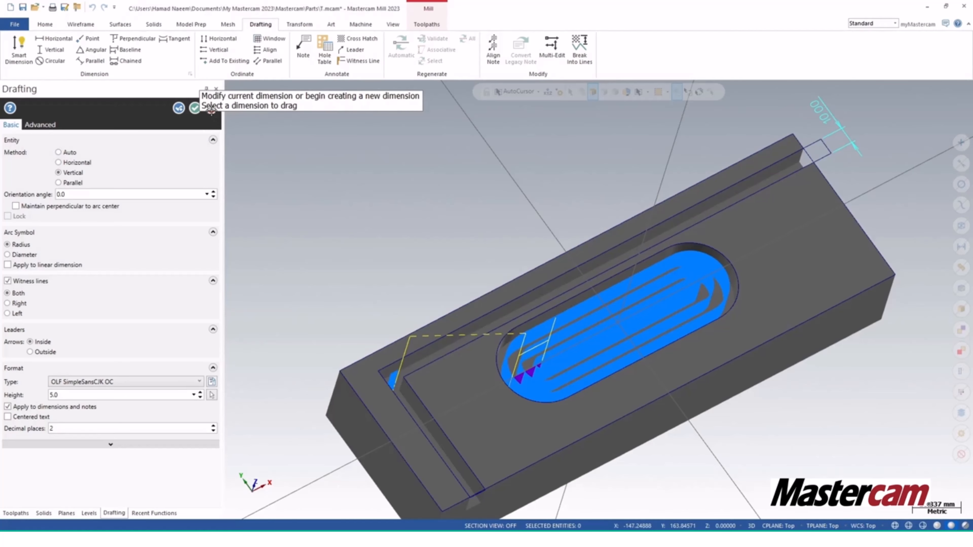
left_click(197, 108)
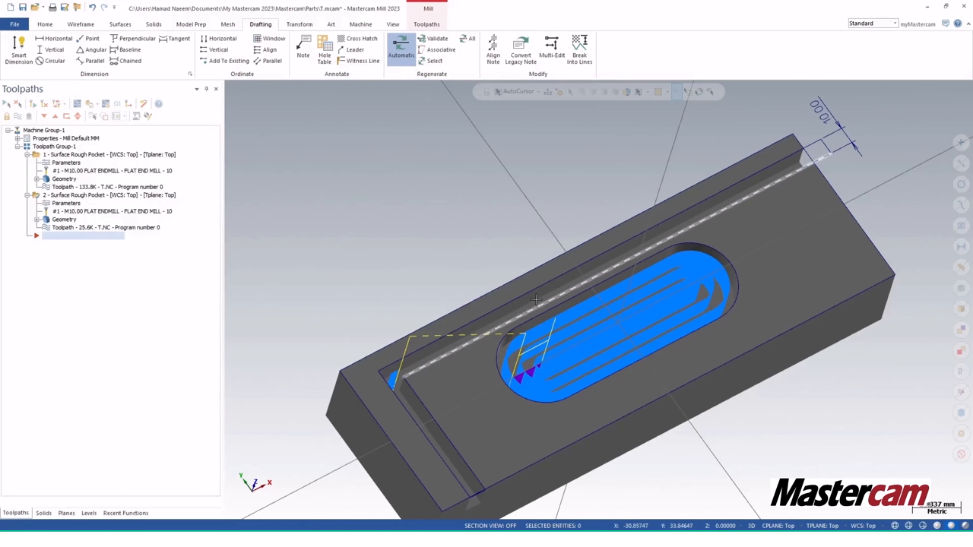
mouse_move(548, 302)
middle_mouse_down()
mouse_move(533, 320)
mouse_move(535, 309)
middle_mouse_up()
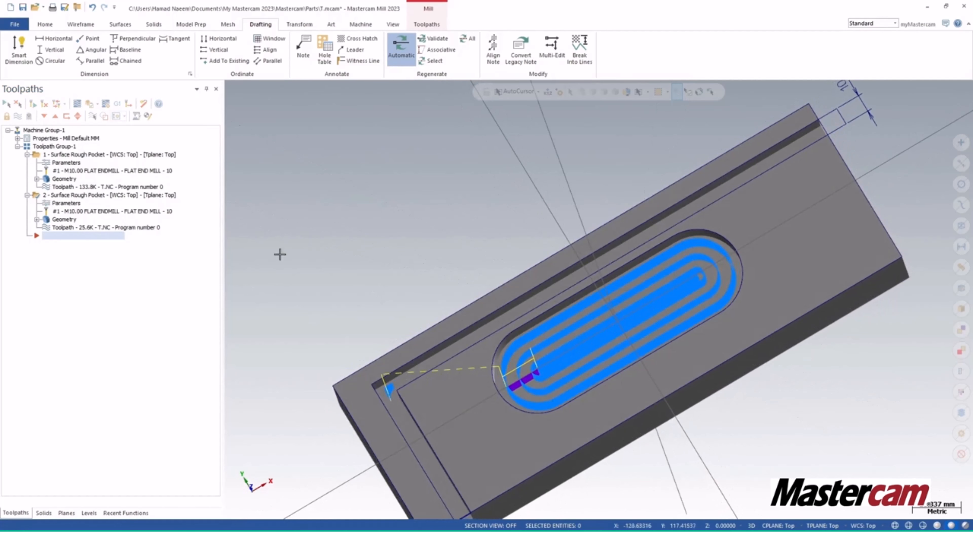
Reopen the channel pocket operation's parameters and add FLAT END MILL - 5 from the tool library as its tool.
left_click(66, 204)
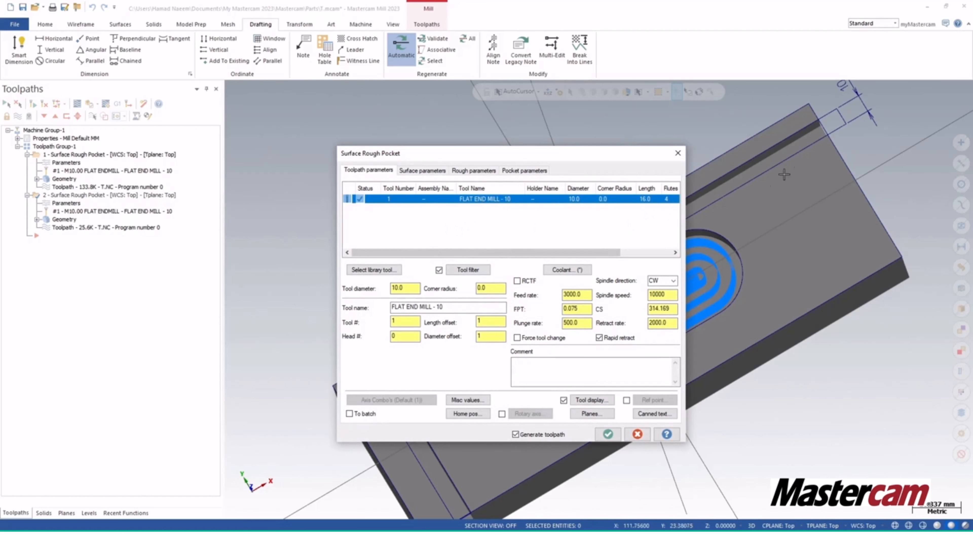
left_click_drag(632, 153, 399, 120)
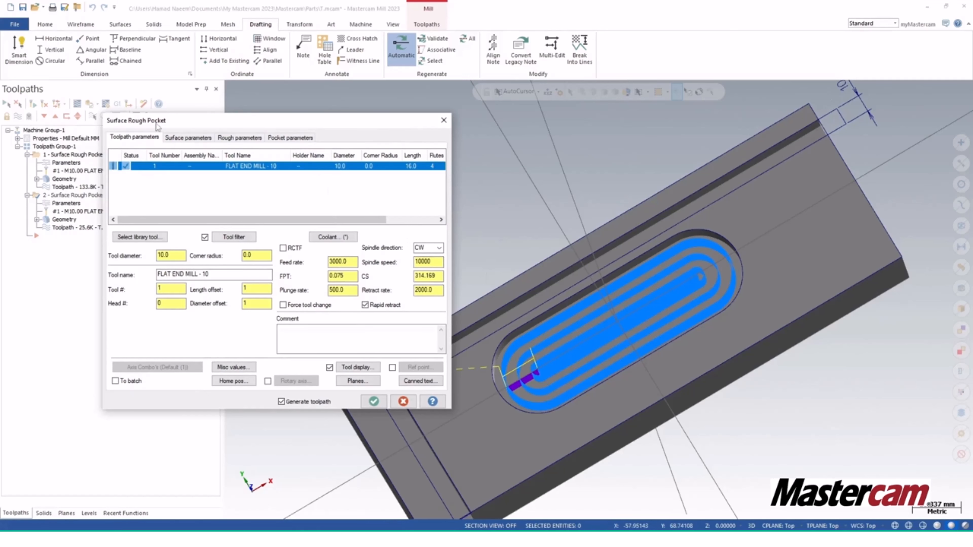
left_click_drag(241, 125, 53, 116)
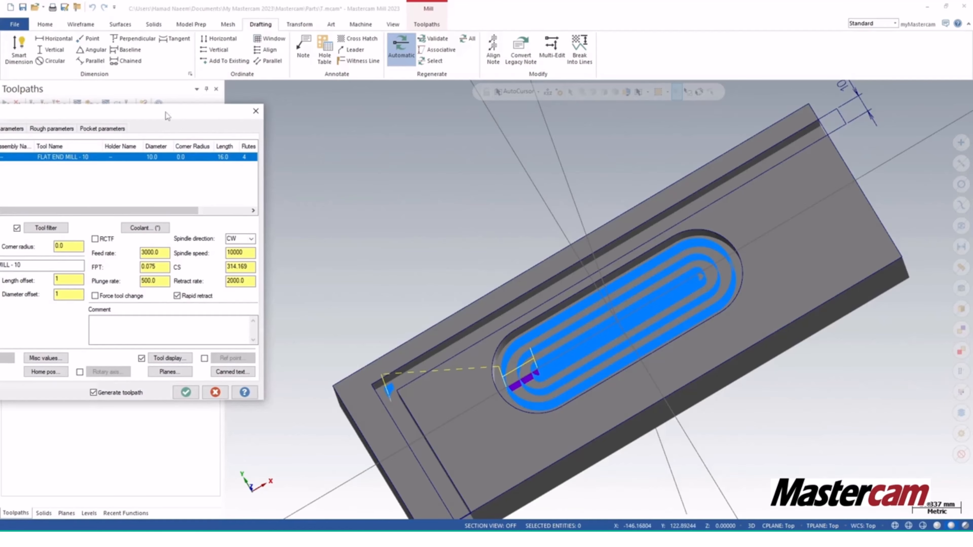
left_click_drag(161, 110, 453, 100)
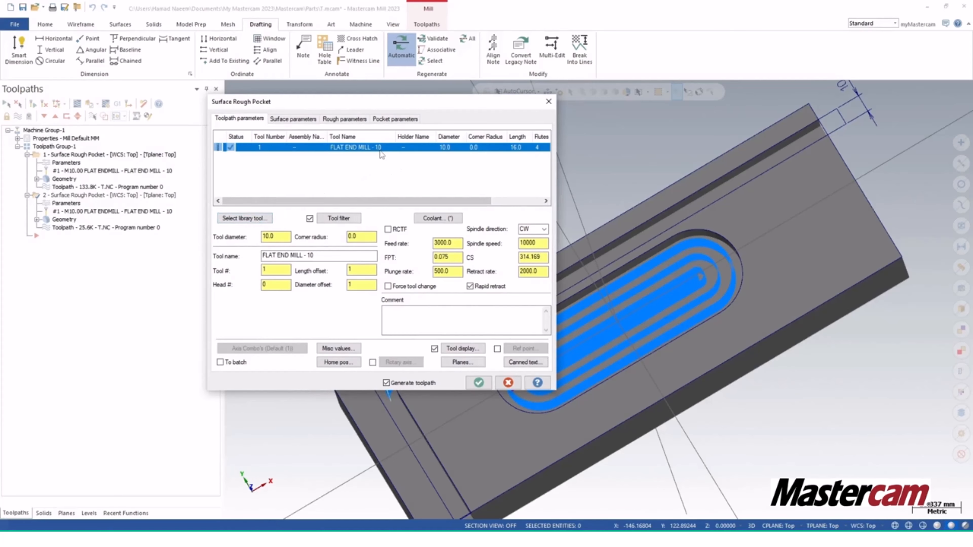
left_click(268, 219)
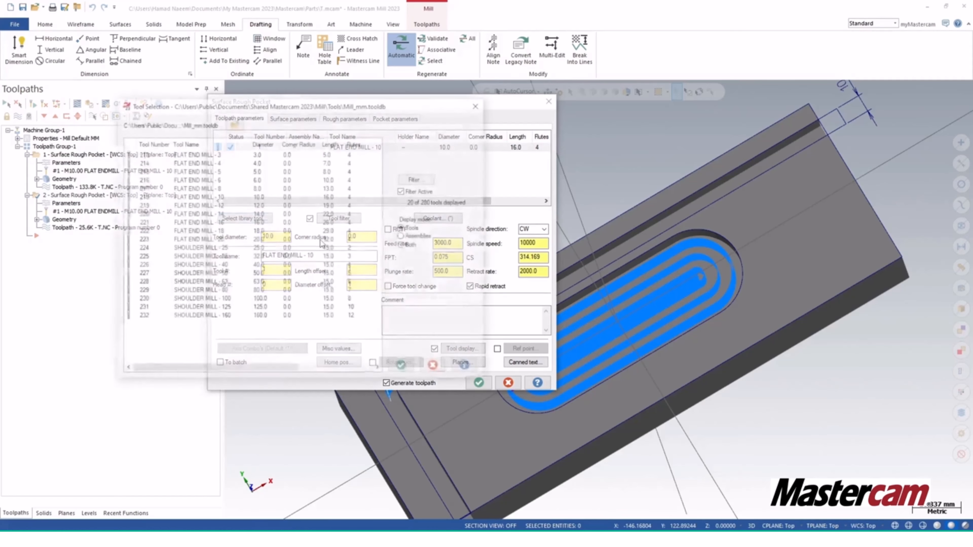
left_click(207, 171)
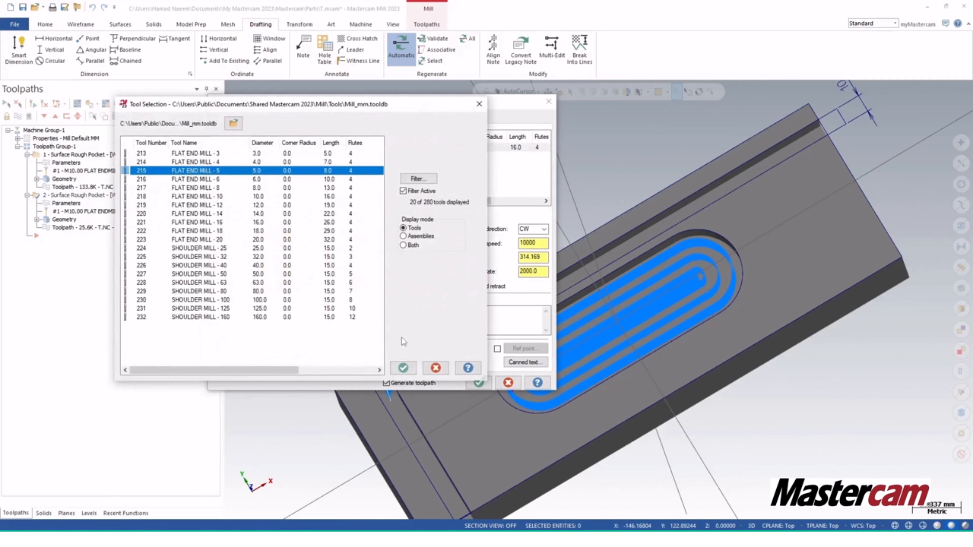
left_click(403, 368)
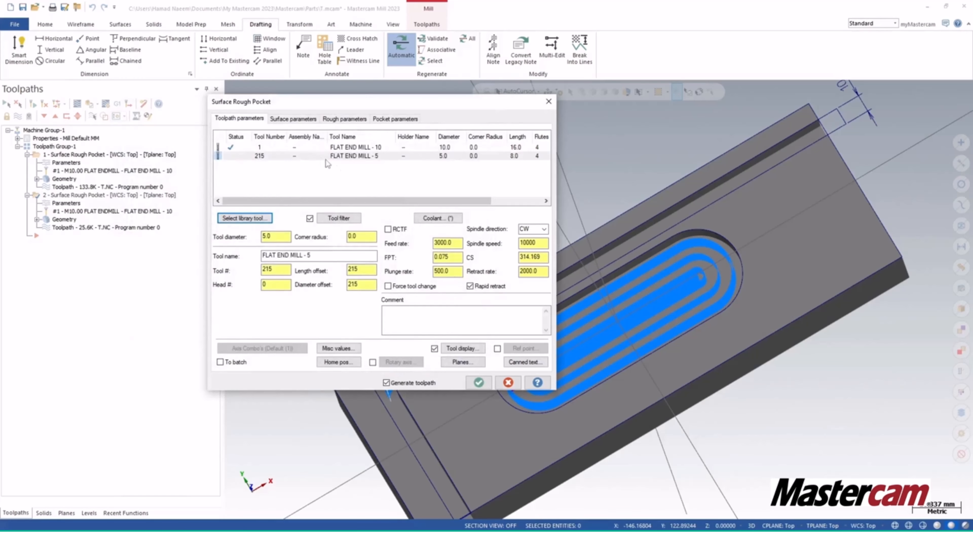
left_click(327, 159)
Set the 5 mm end mill's tool number and offsets to 2, and accept the coolant settings with Flood on.
double_click(275, 269)
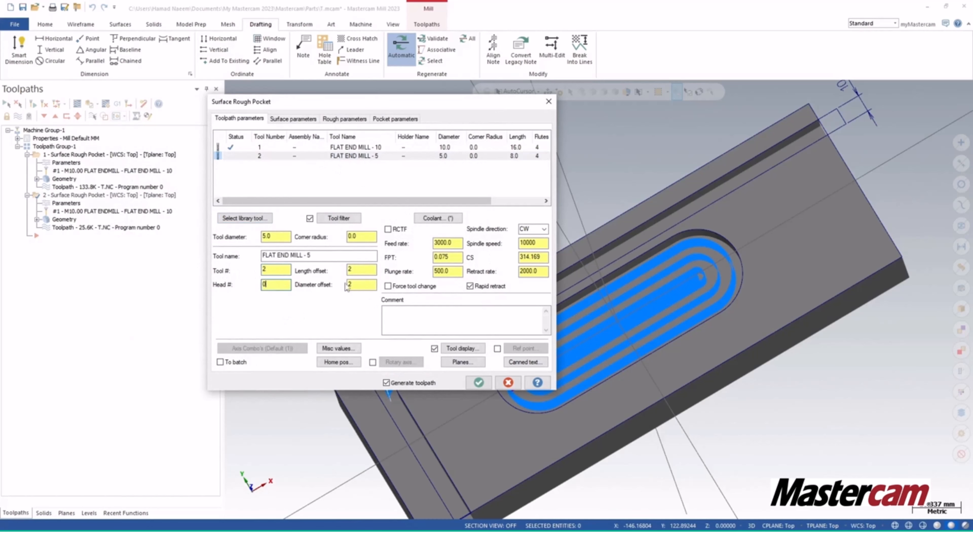
left_click(274, 271)
left_click(417, 220)
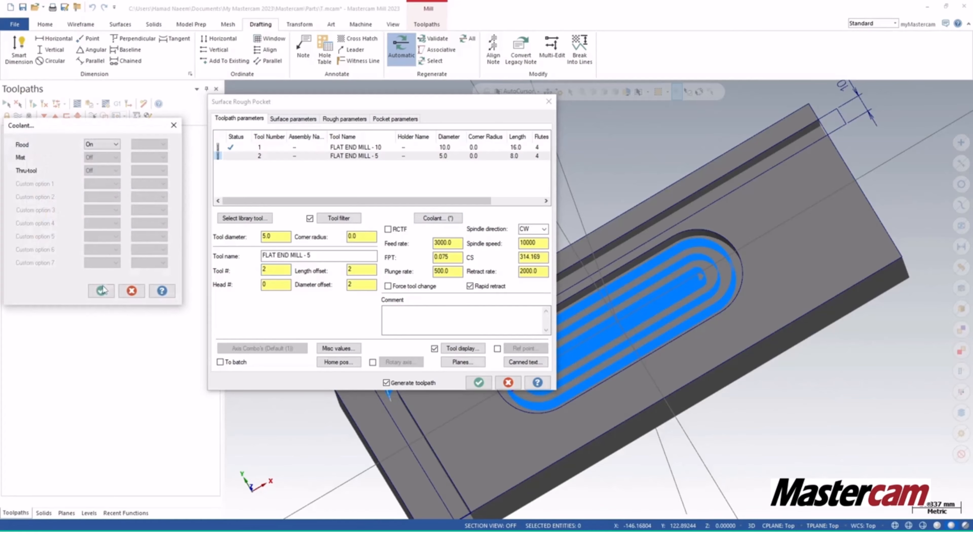
left_click(101, 290)
Review the channel pocket's surface and rough parameters, and choose Zigzag as the cutting method.
left_click(287, 119)
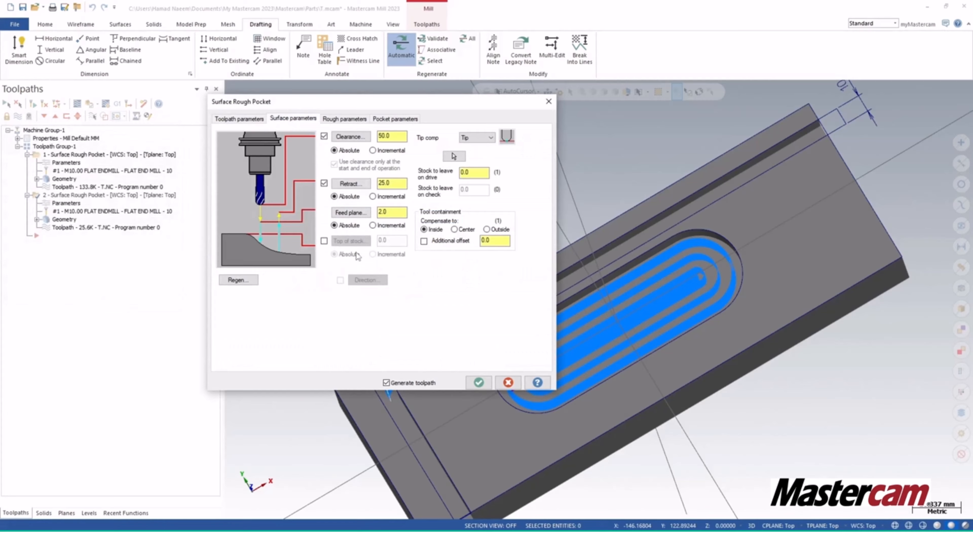
left_click(339, 119)
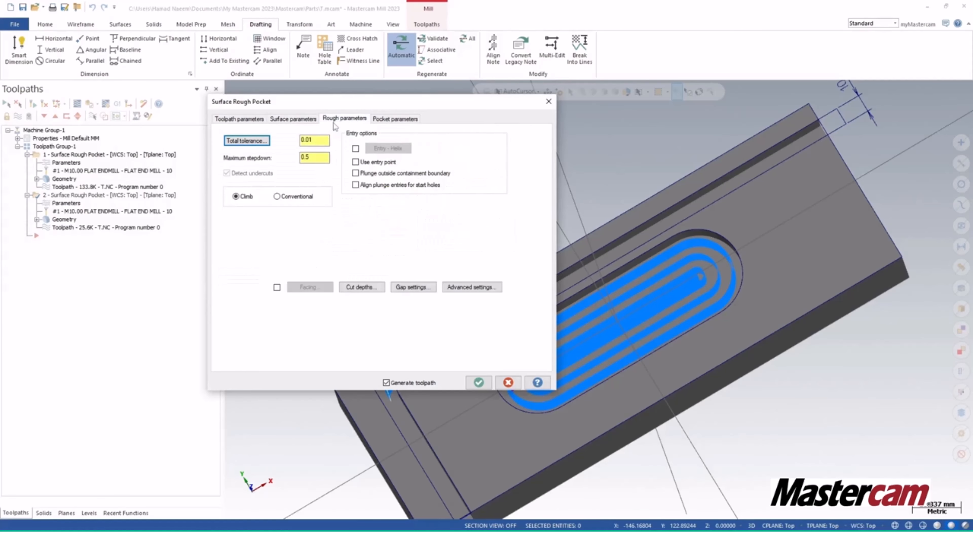
left_click(388, 119)
left_click(245, 161)
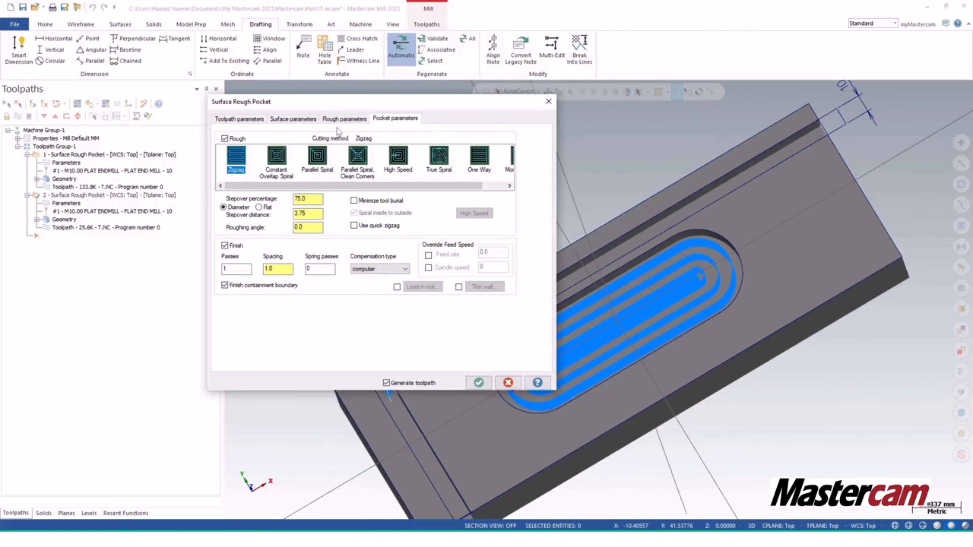
Accept absolute cut depths of 0 to -15 for the channel pocket and regenerate its toolpath with the 5 mm tool.
left_click(339, 119)
left_click(363, 286)
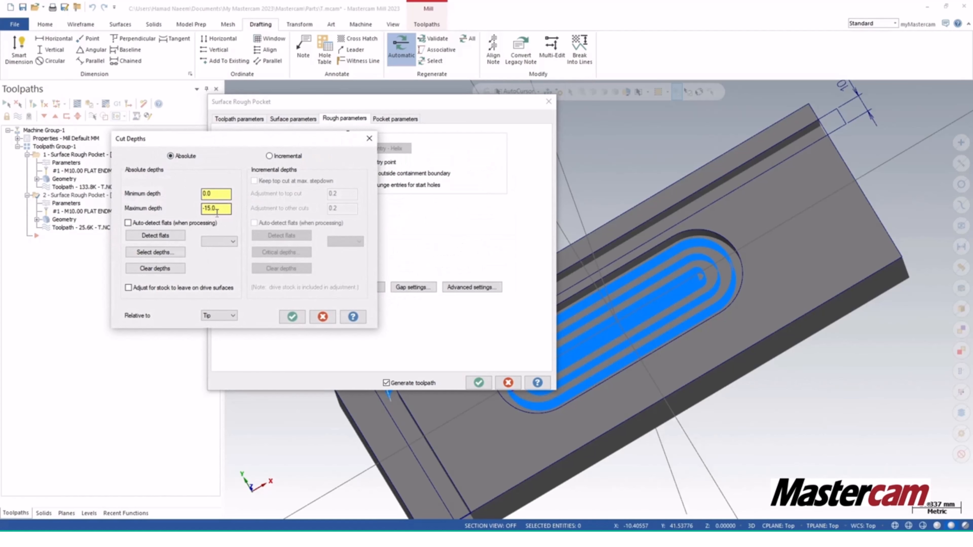
left_click(292, 317)
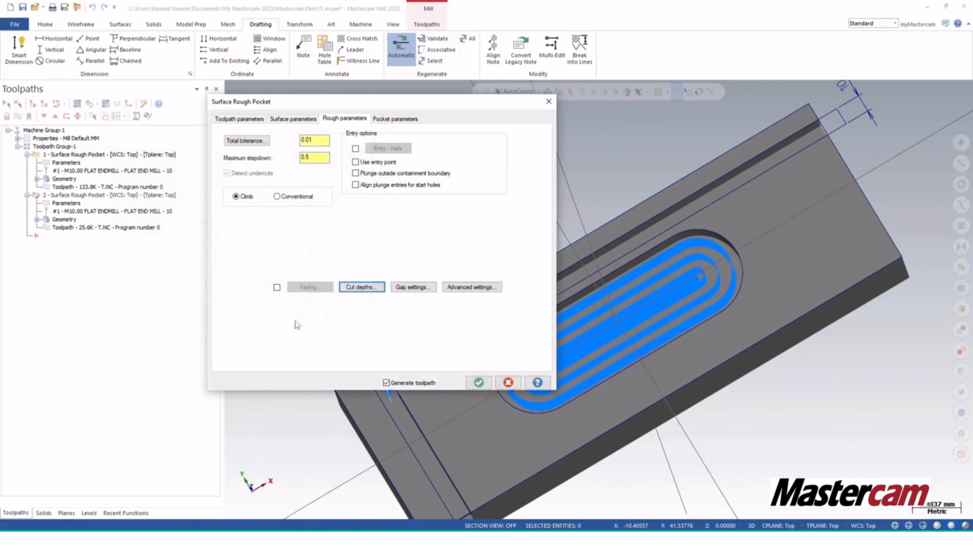
left_click(472, 381)
Examine the channel toolpath's depth passes, zigzag moves and coverage at the channel's open front end from several angles.
middle_click_drag(508, 395, 490, 275)
scroll(444, 334, "up", 5)
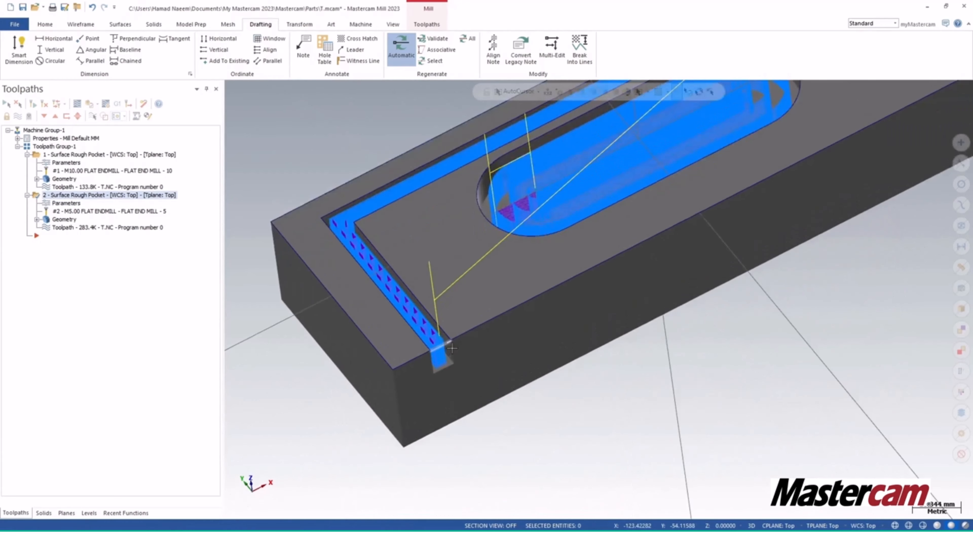
scroll(434, 354, "up", 8)
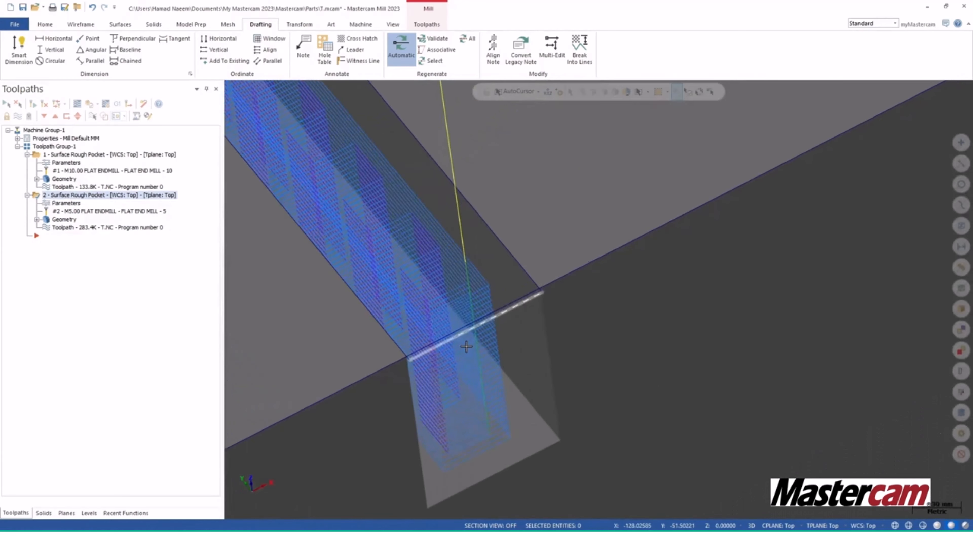
scroll(474, 322, "up", 10)
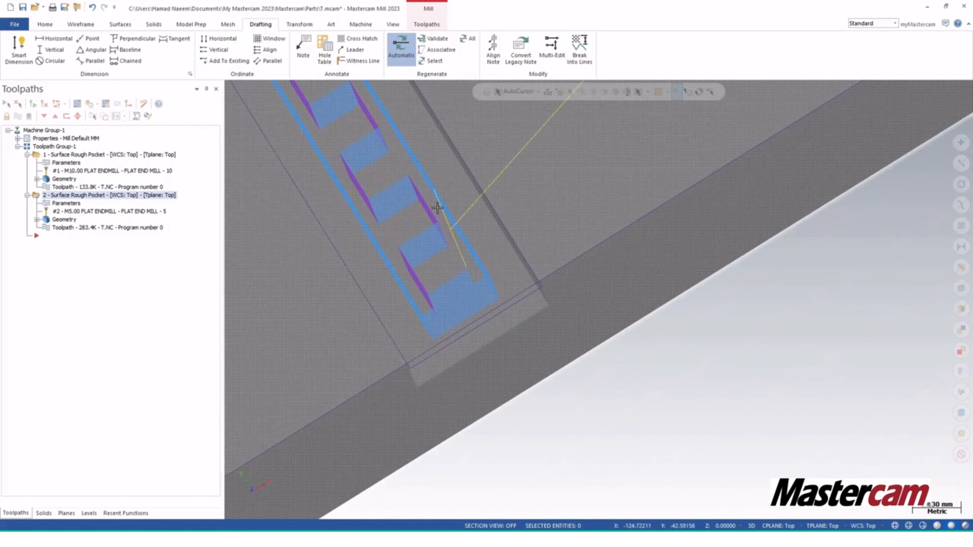
scroll(433, 214, "down", 10)
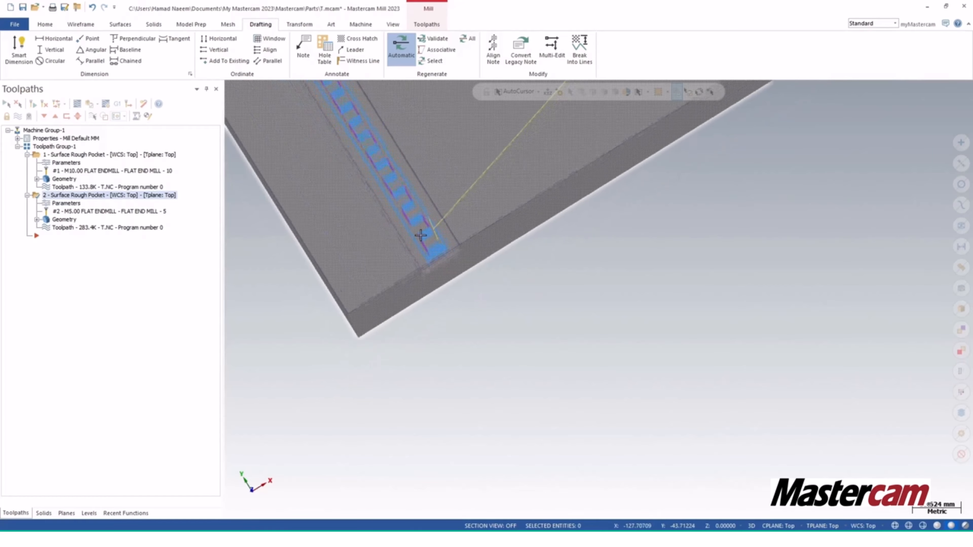
middle_click_drag(450, 271, 538, 403, "shift")
mouse_move(423, 232)
middle_mouse_down()
mouse_move(427, 254)
mouse_move(420, 219)
middle_mouse_up()
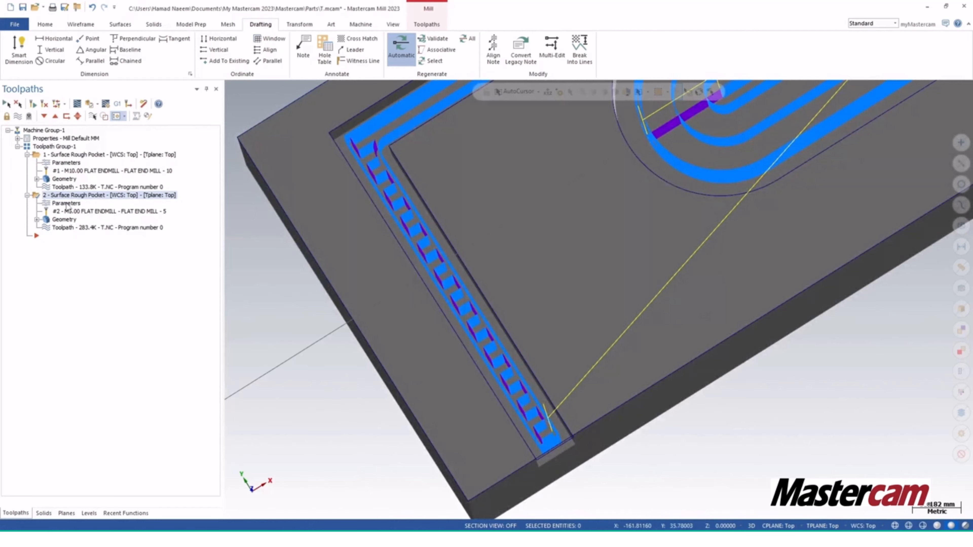
Set the channel pocket's roughing angle to 90 and regenerate its toolpath.
left_click(66, 204)
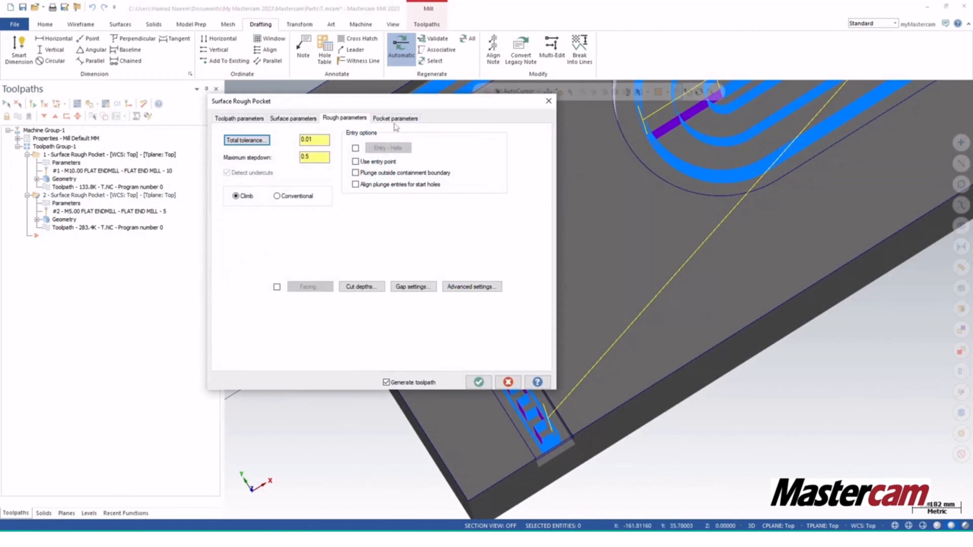
left_click(395, 119)
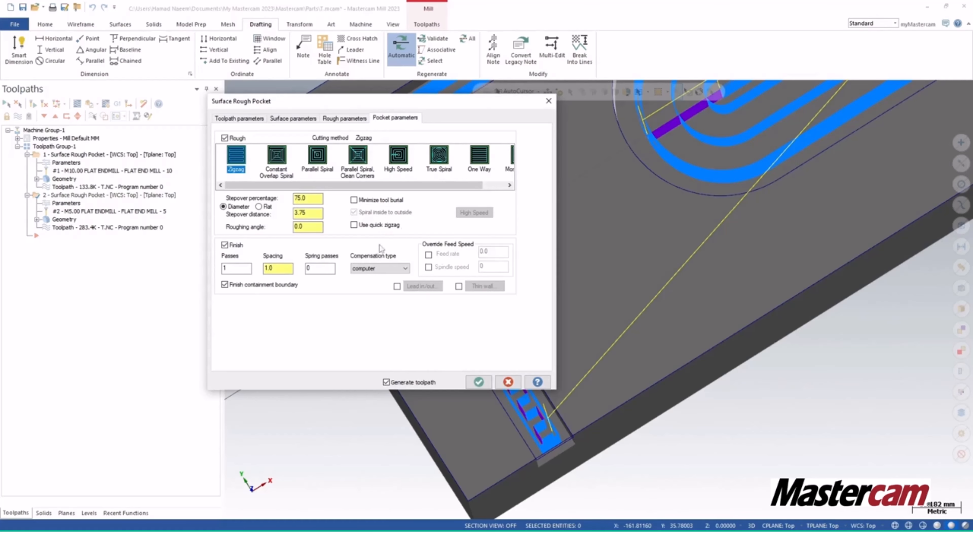
double_click(301, 228)
left_click(479, 382)
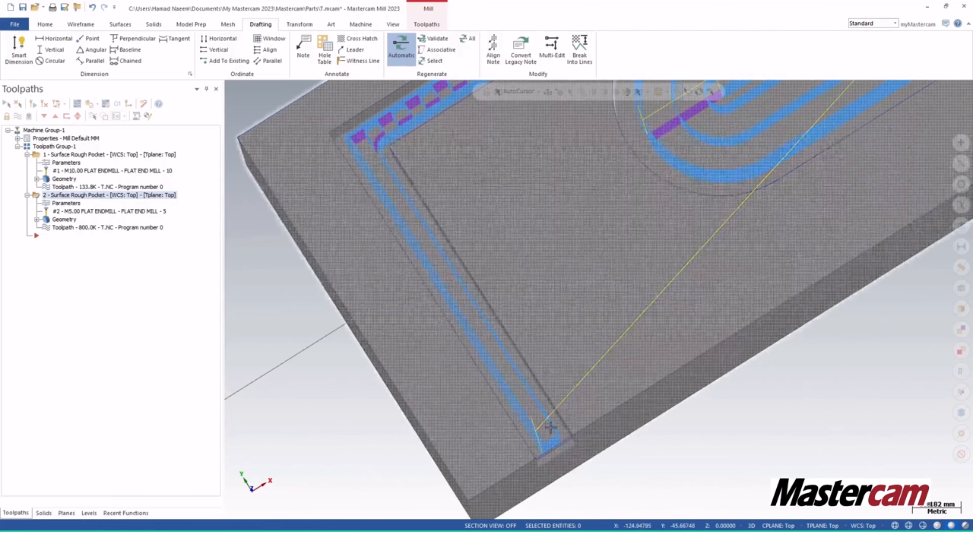
scroll(548, 401, "down", 3)
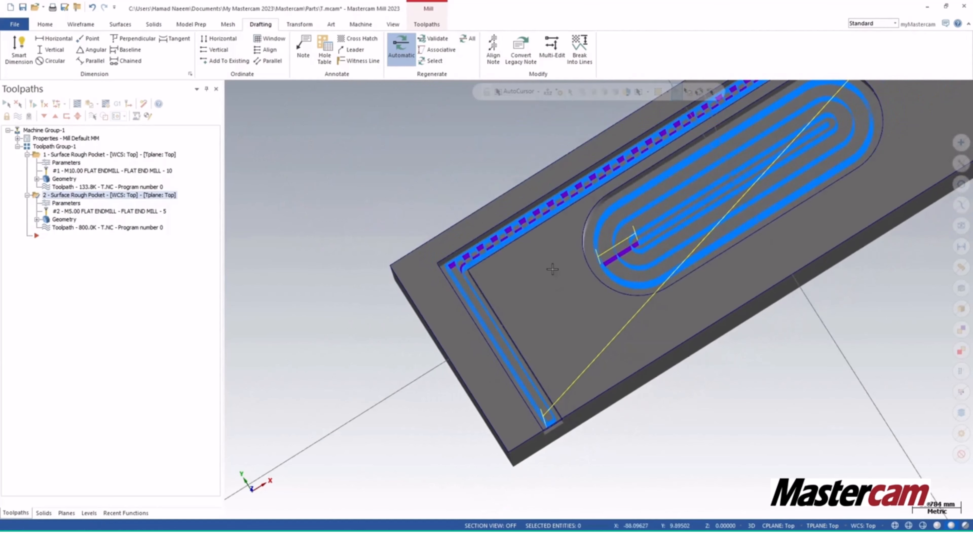
middle_click_drag(551, 402, 484, 342)
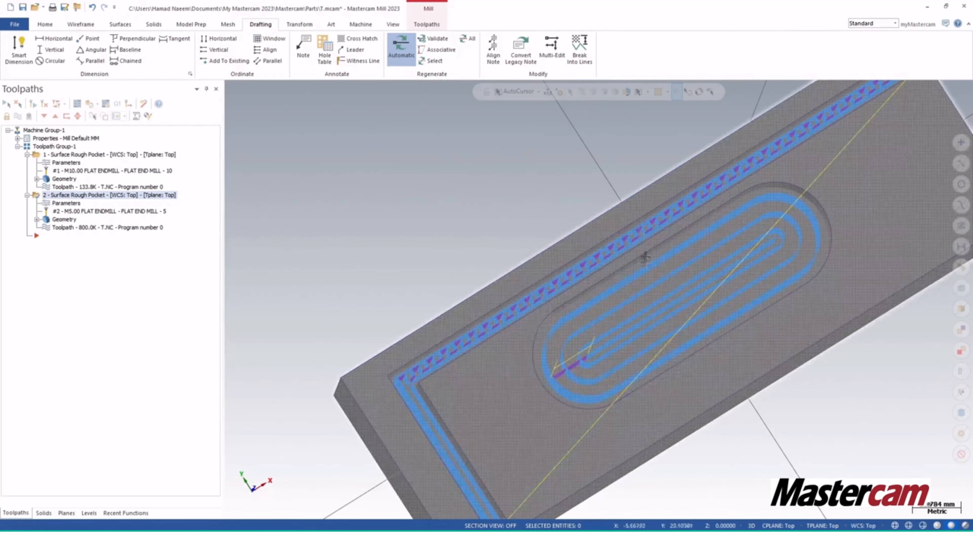
Disable the channel pocket's finish passes and enable quick zigzag, keeping Zigzag as the cutting method.
left_click(65, 203)
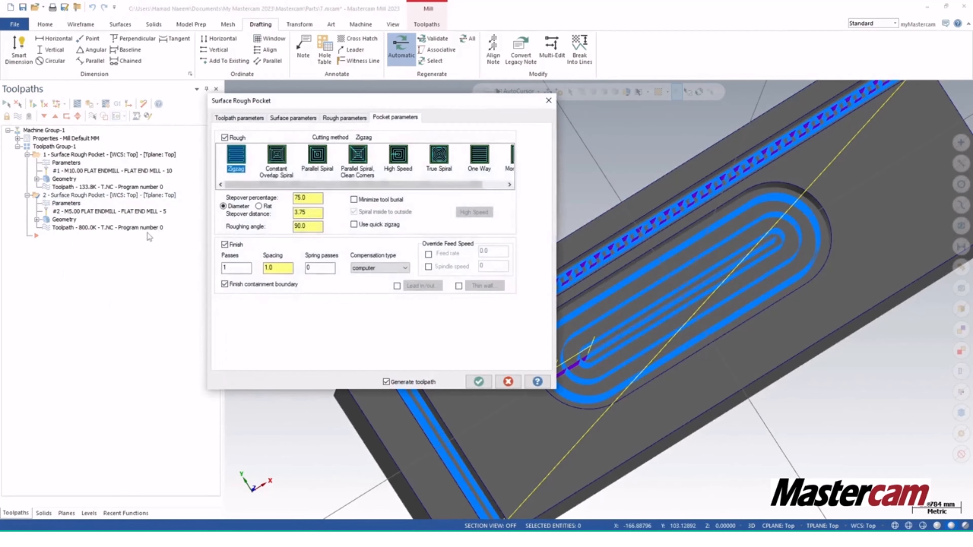
left_click(225, 245)
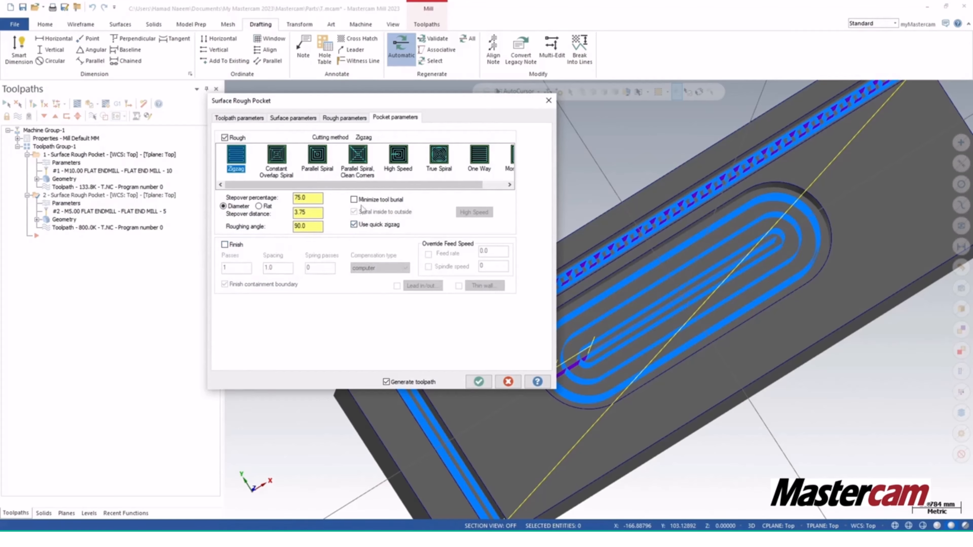
left_click_drag(370, 187, 418, 188)
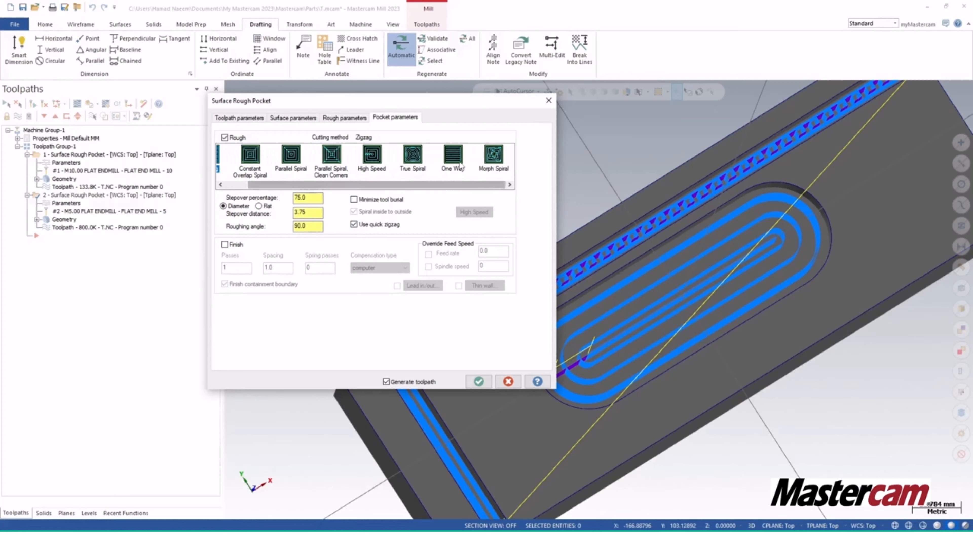
left_click(453, 155)
left_click_drag(421, 188, 374, 197)
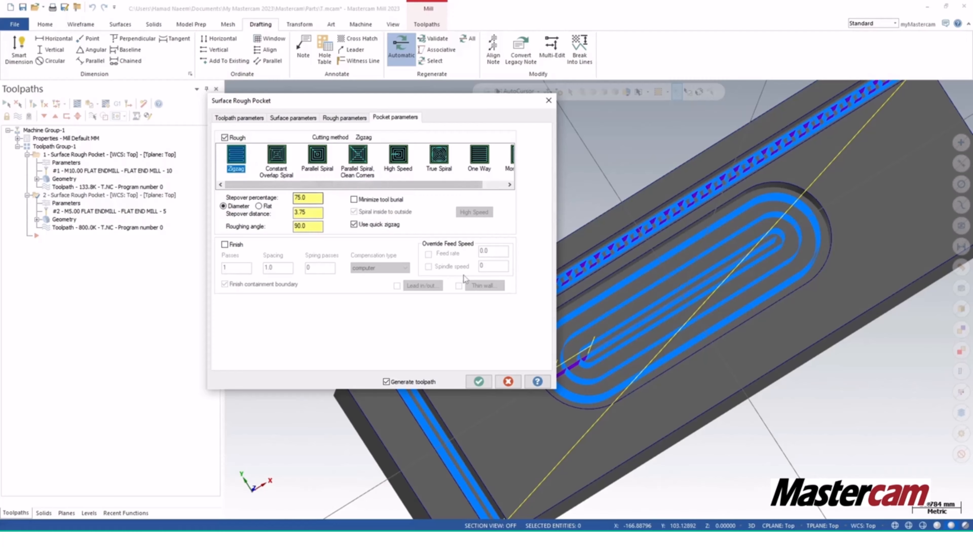
Set the channel pocket's gap motion below the gap size to Direct and regenerate the toolpath without finish passes.
left_click(345, 119)
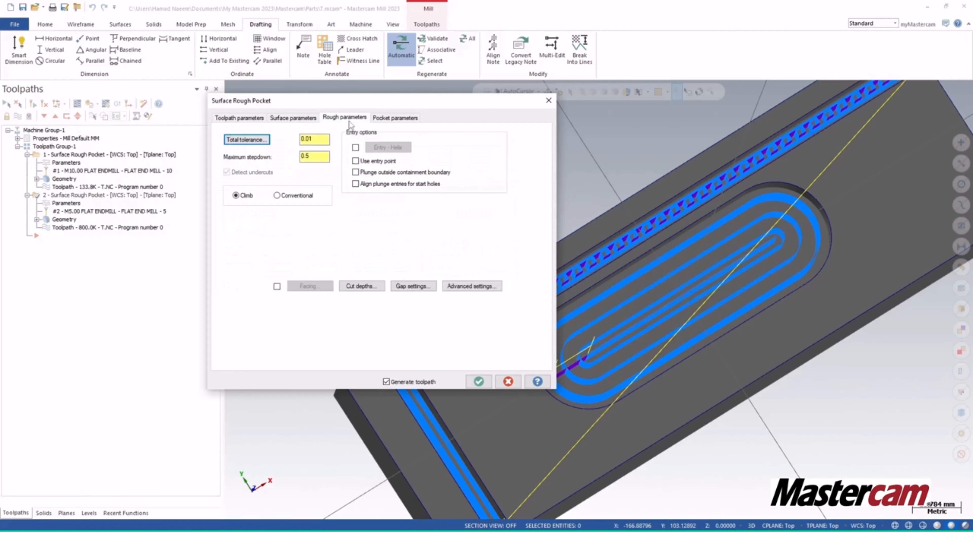
left_click(414, 286)
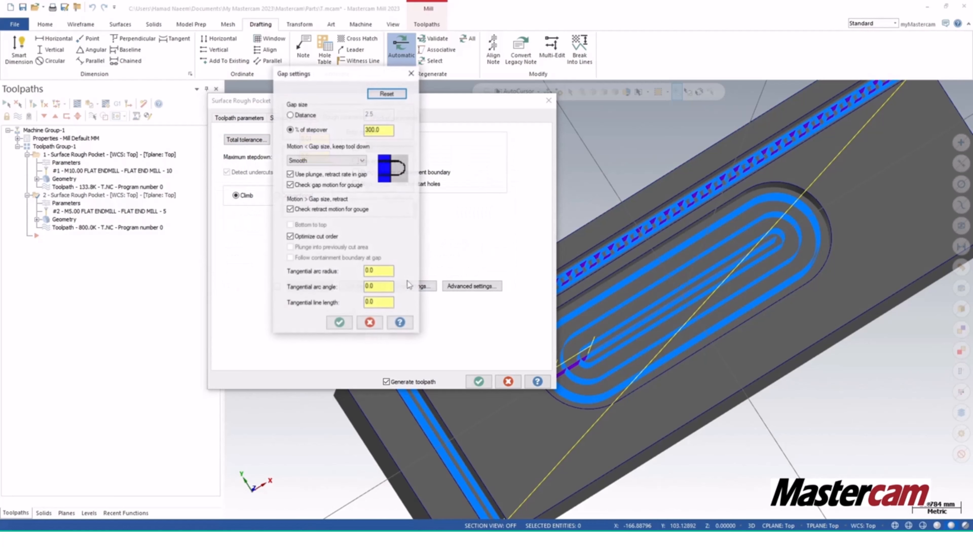
left_click(340, 161)
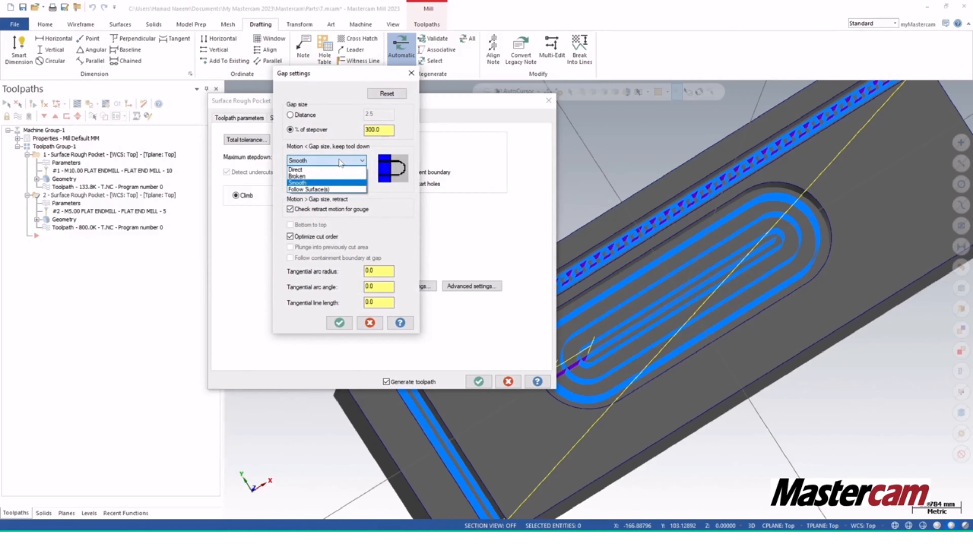
left_click(325, 189)
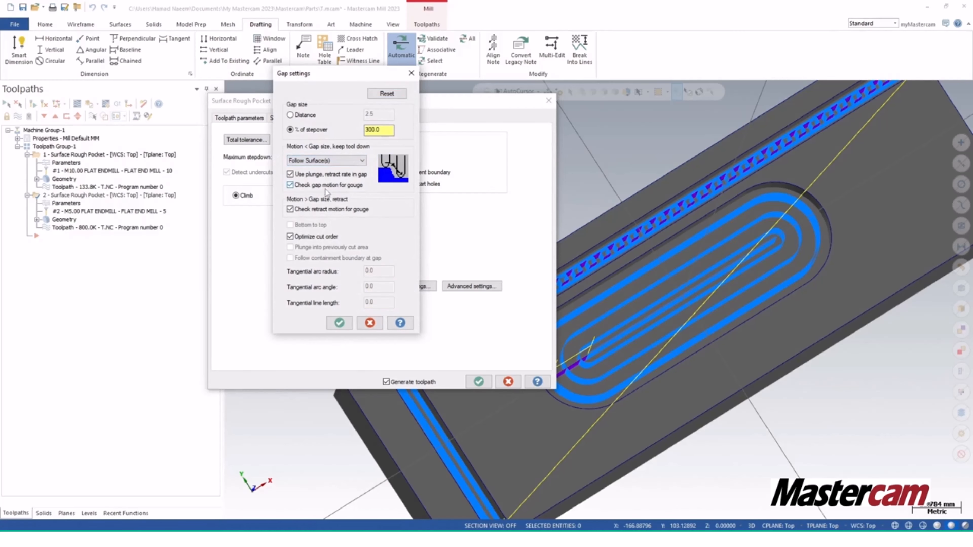
left_click(340, 164)
left_click(303, 176)
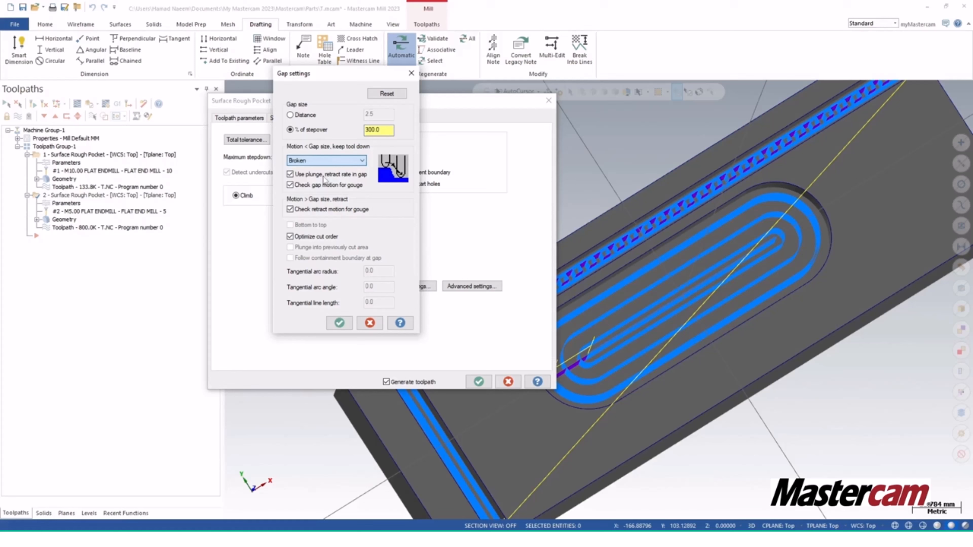
left_click(331, 161)
left_click(306, 170)
left_click(342, 323)
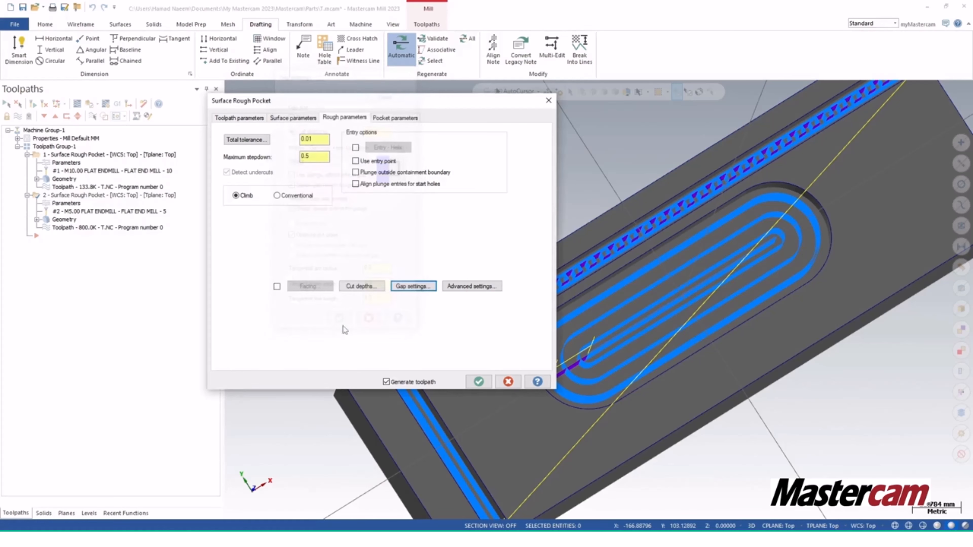
left_click(478, 381)
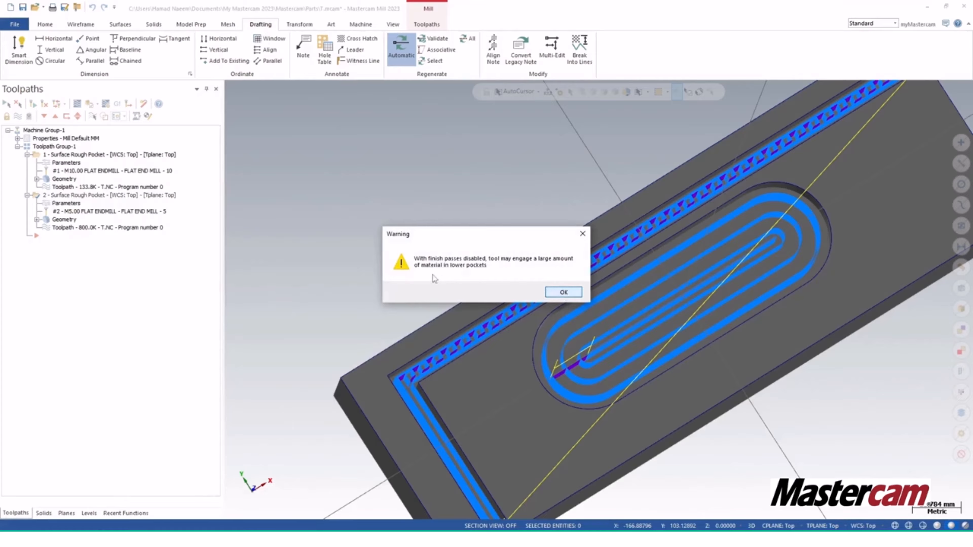
left_click(556, 294)
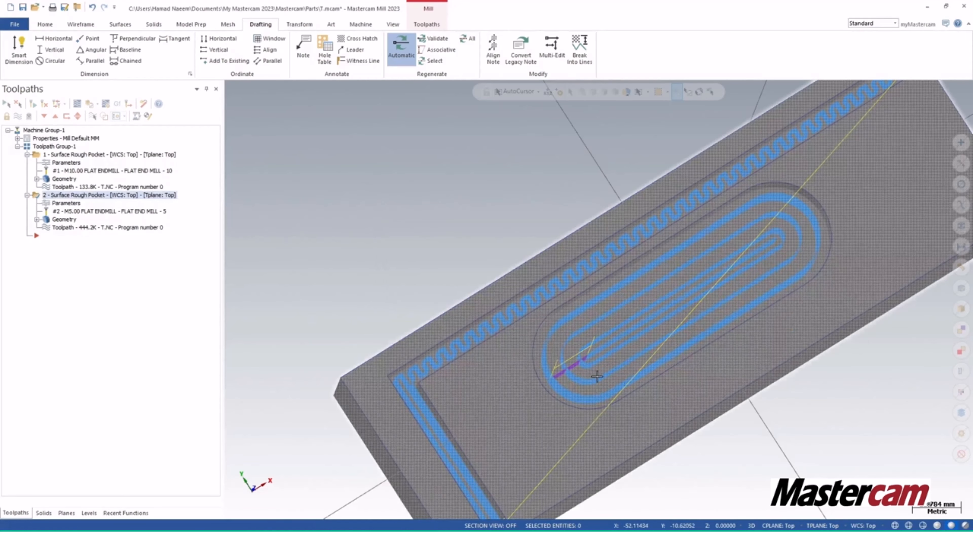
Examine the regenerated channel zigzag toolpath and the obround pocket toolpath on the block from above and from the front.
mouse_move(597, 377)
middle_mouse_down()
mouse_move(580, 351)
mouse_move(589, 369)
mouse_move(536, 341)
mouse_move(480, 330)
mouse_move(510, 440)
middle_mouse_up()
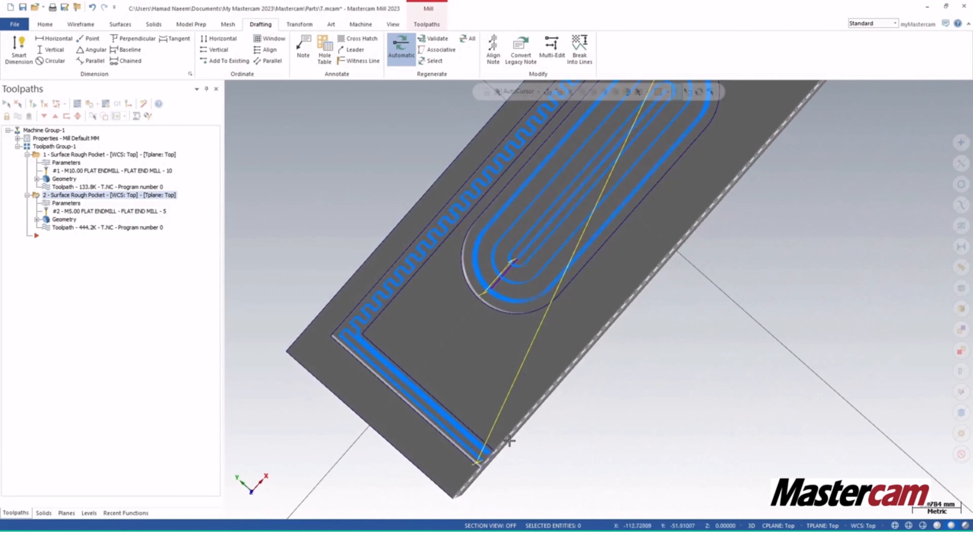
scroll(509, 239, "down", 5)
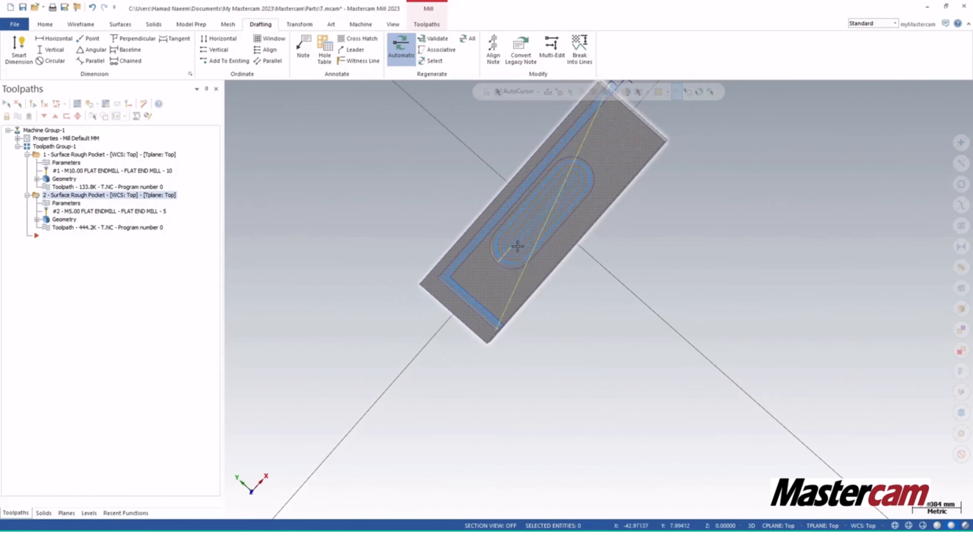
scroll(517, 247, "up", 5)
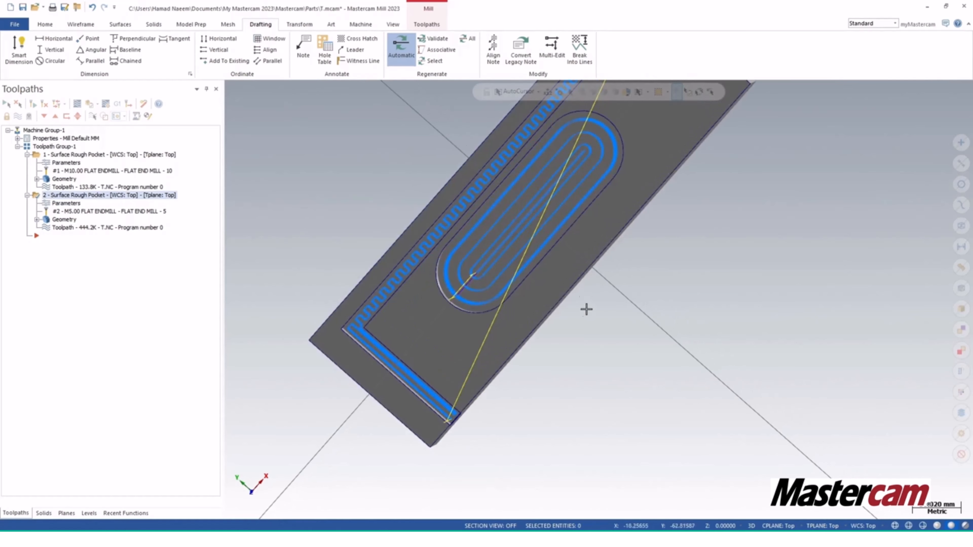
middle_click_drag(586, 309, 498, 246)
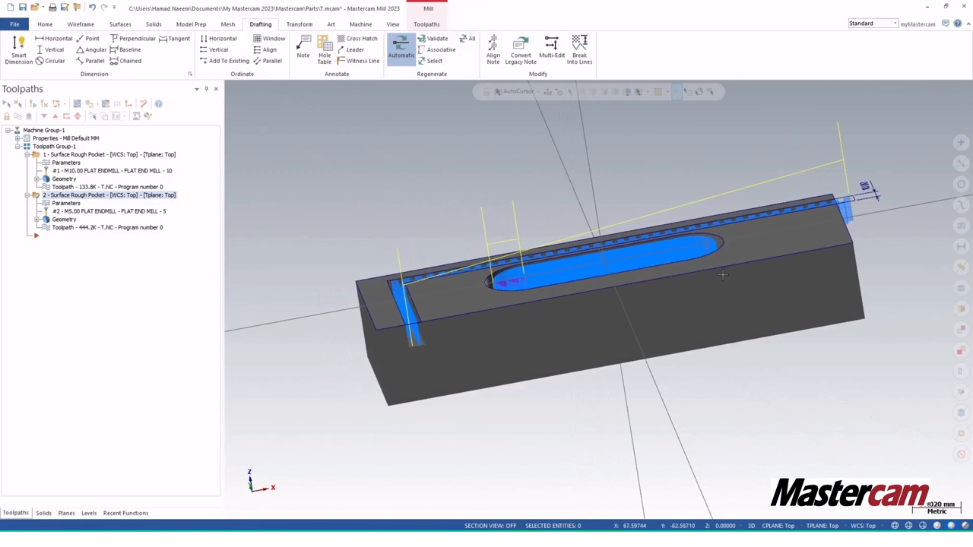
middle_click_drag(723, 275, 714, 299)
middle_click_drag(622, 324, 613, 270)
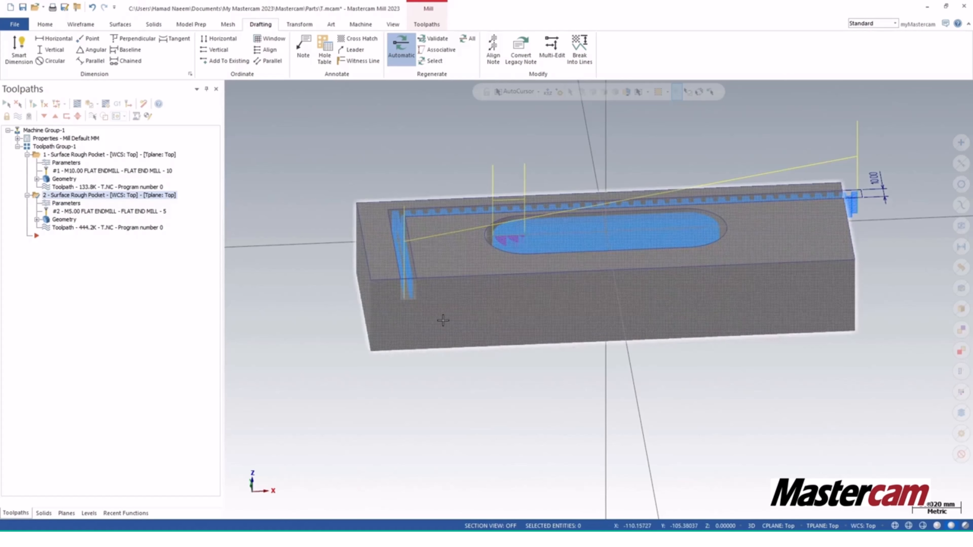